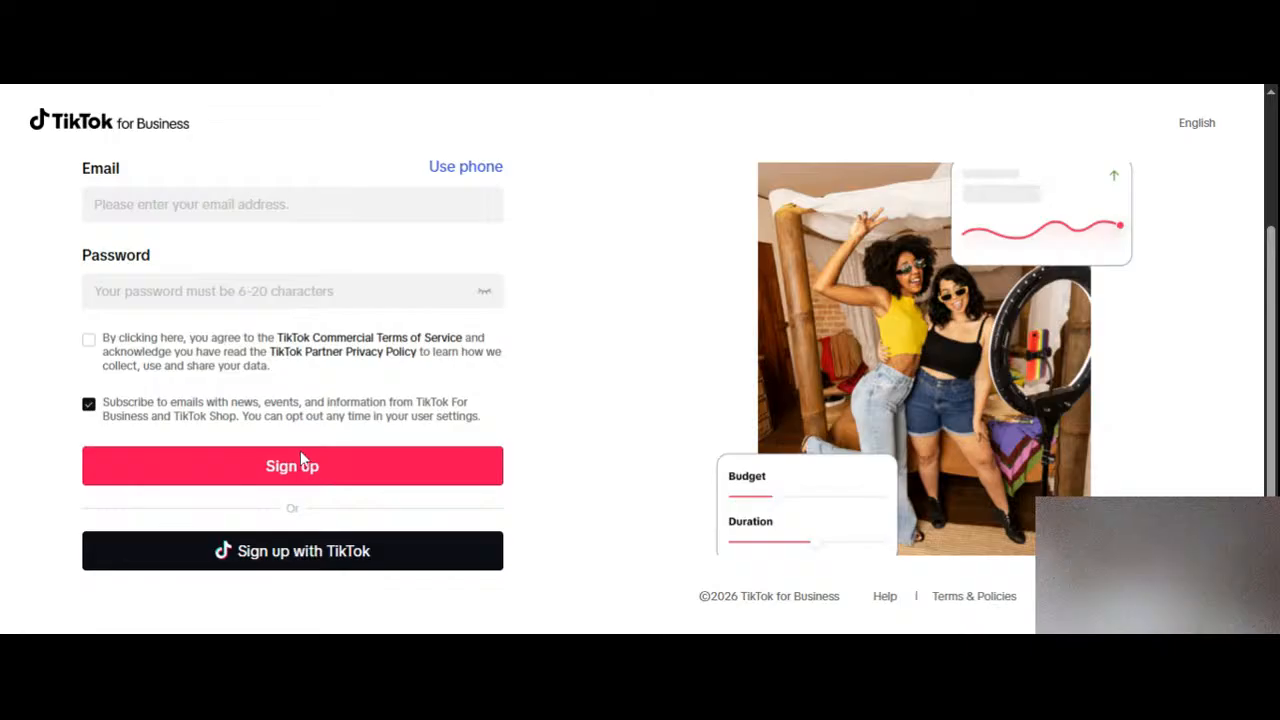
Place the cursor in the empty Email field of the sign-up form.
{"action": "left_click", "coordinate": [292, 391]}
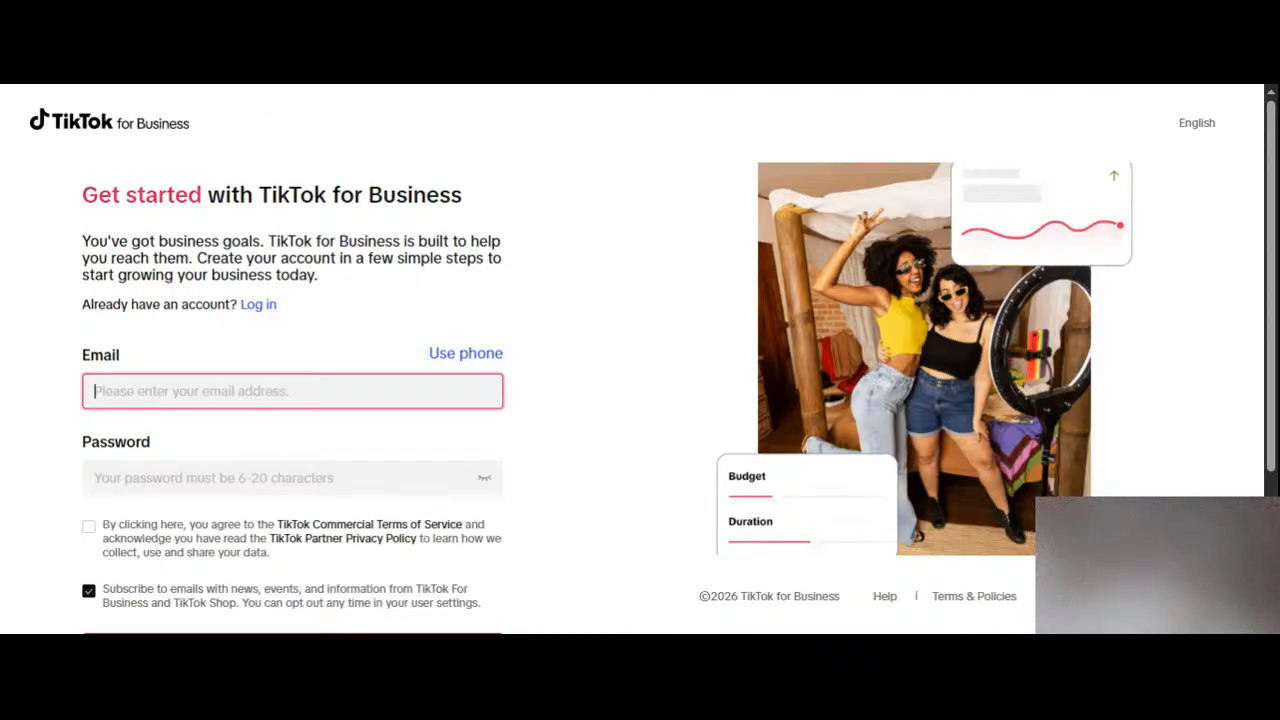
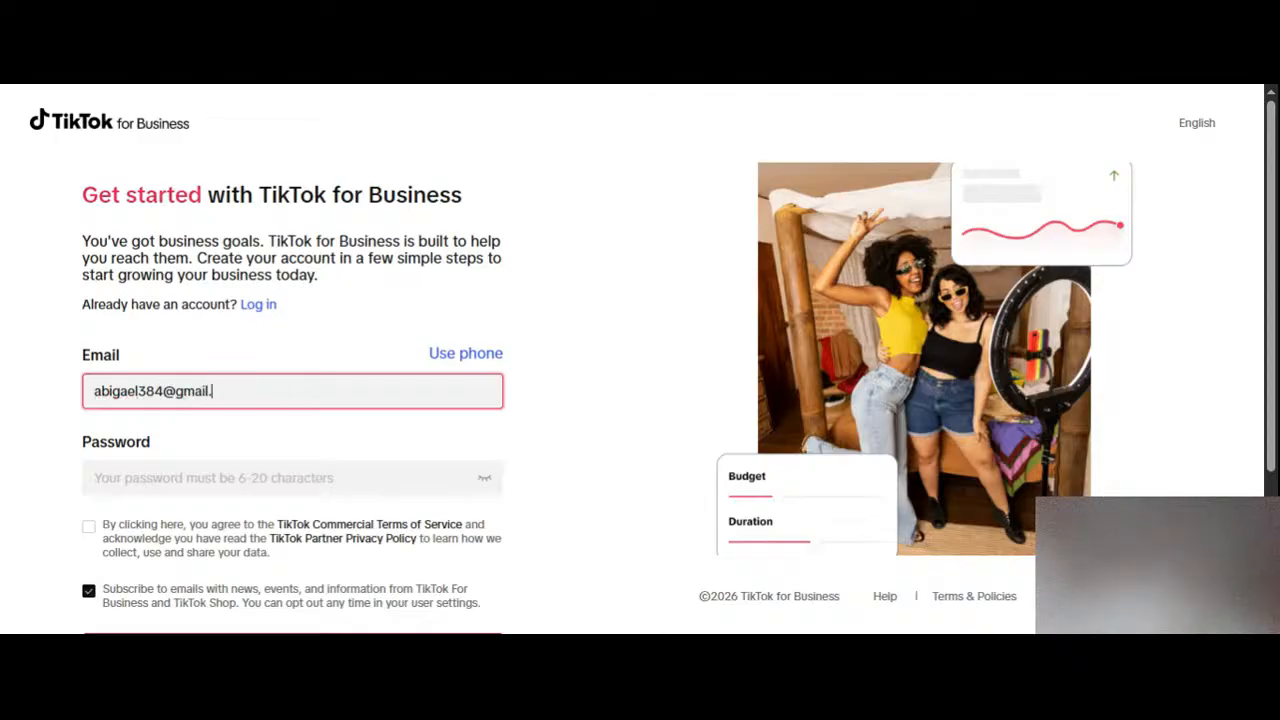
Reuse the email address as the password and agree to the Commercial Terms of Service.
{"action": "left_click", "coordinate": [326, 480]}
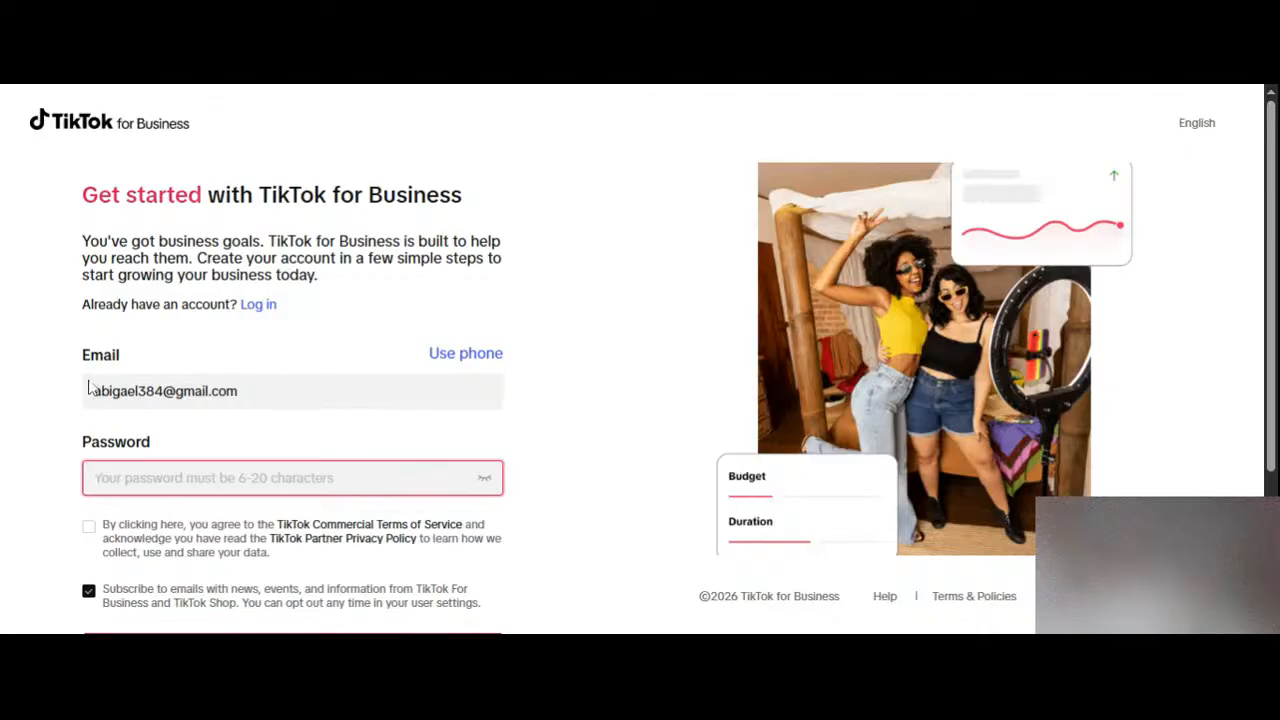
{"action": "key", "text": "shift+Tab"}
{"action": "key", "text": "ctrl+c"}
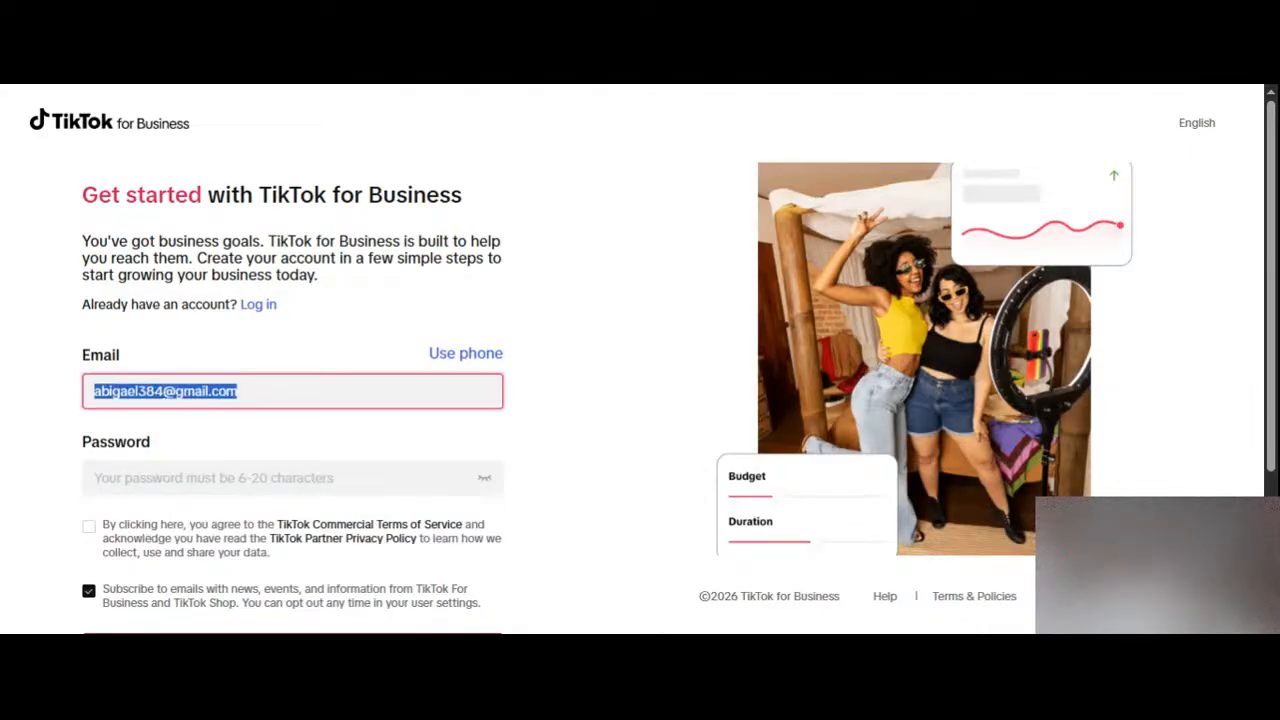
{"action": "key", "text": "Tab"}
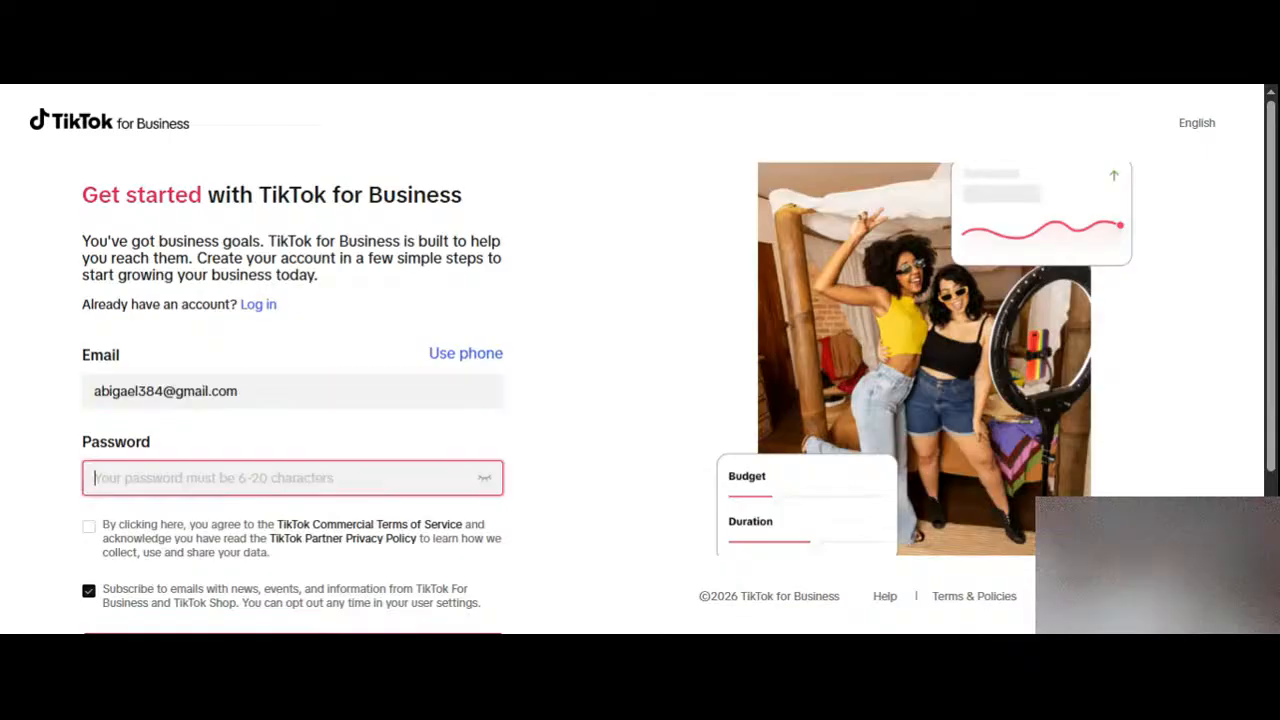
{"action": "key", "text": "ctrl+v"}
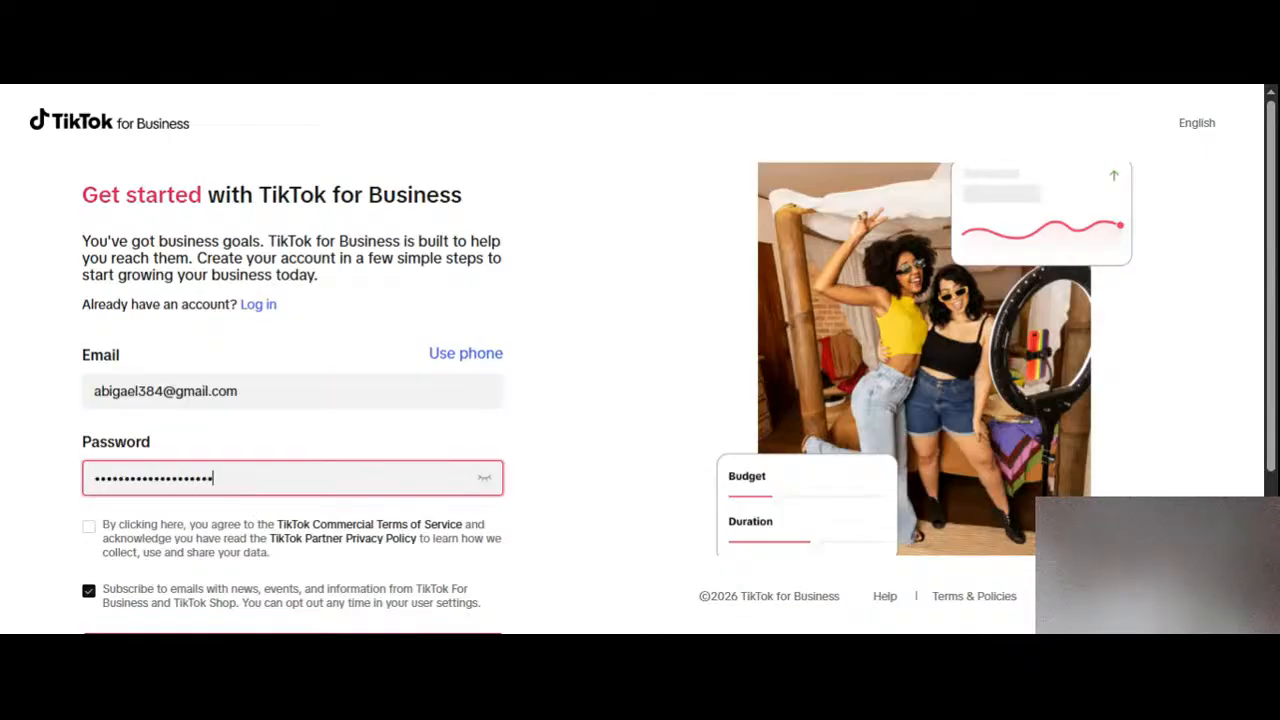
{"action": "left_click", "coordinate": [88, 529]}
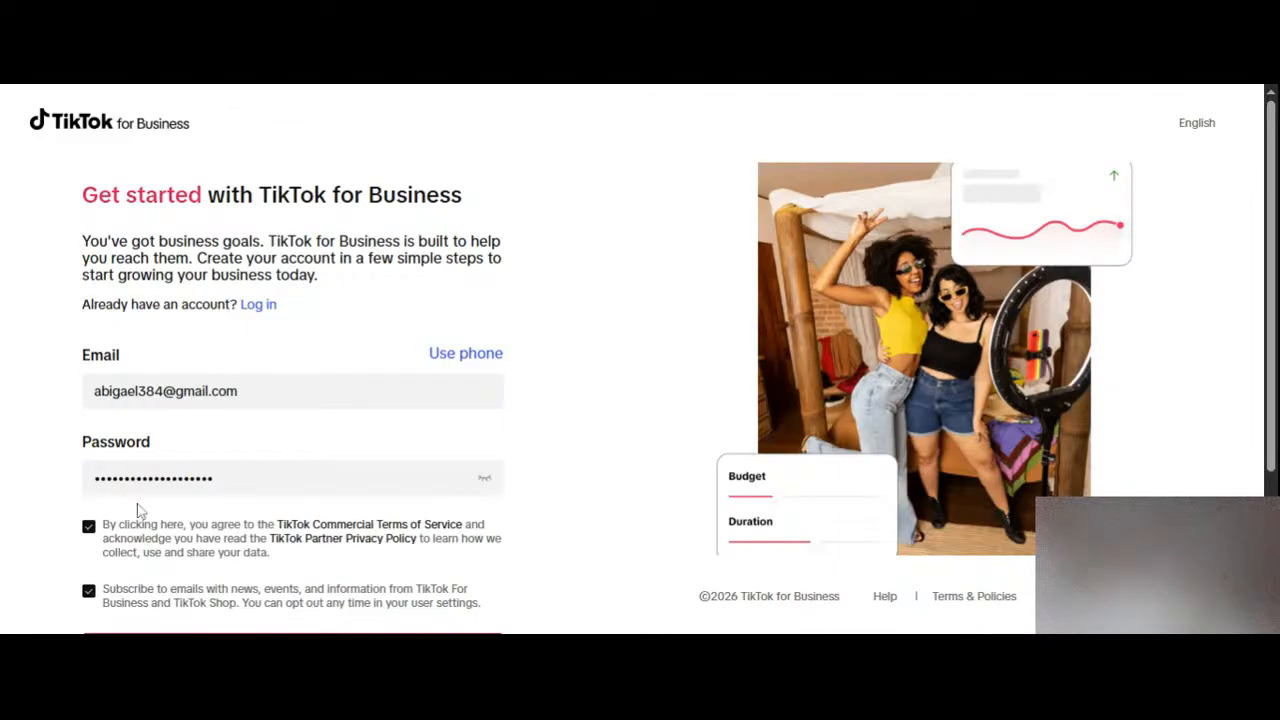
{"action": "scroll", "coordinate": [490, 470], "scroll_direction": "down", "scroll_amount": 1}
{"action": "scroll", "coordinate": [490, 470], "scroll_direction": "down", "scroll_amount": 2}
Submit the sign-up form and solve the puzzle by matching the orange and green 3 shapes.
{"action": "left_click", "coordinate": [289, 467]}
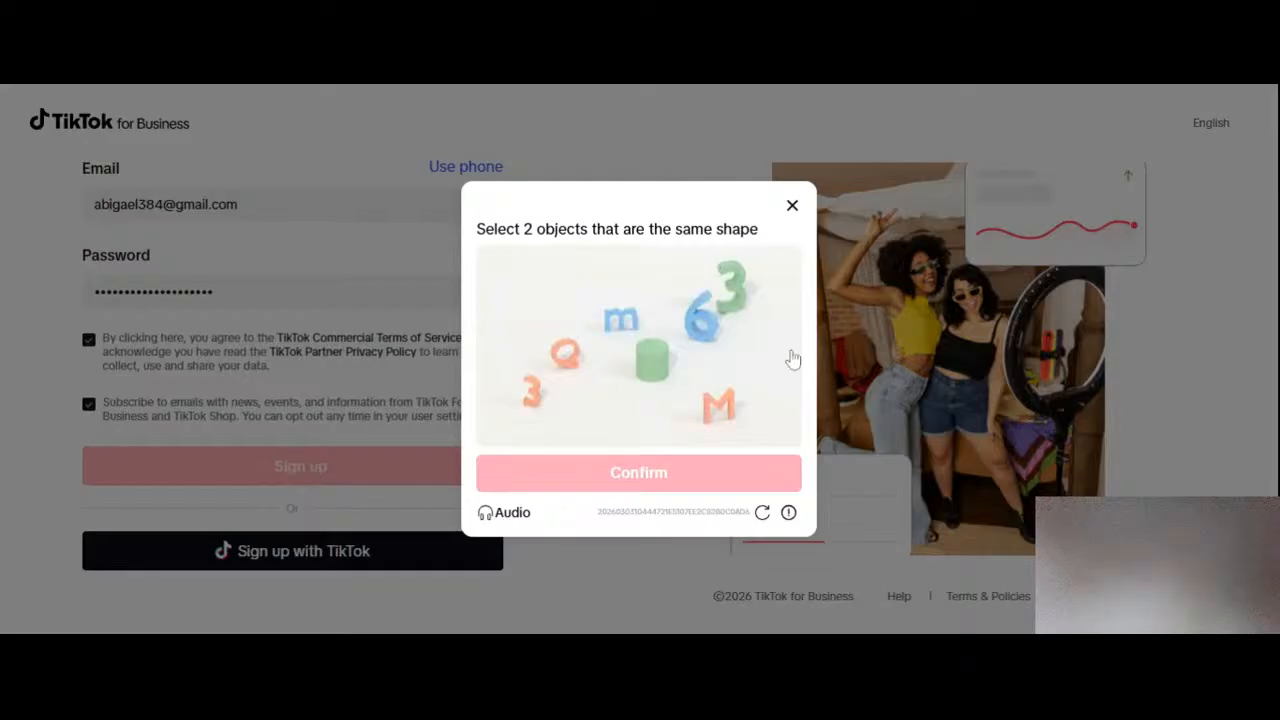
{"action": "left_click", "coordinate": [532, 396]}
{"action": "left_click", "coordinate": [741, 300]}
{"action": "left_click", "coordinate": [690, 484]}
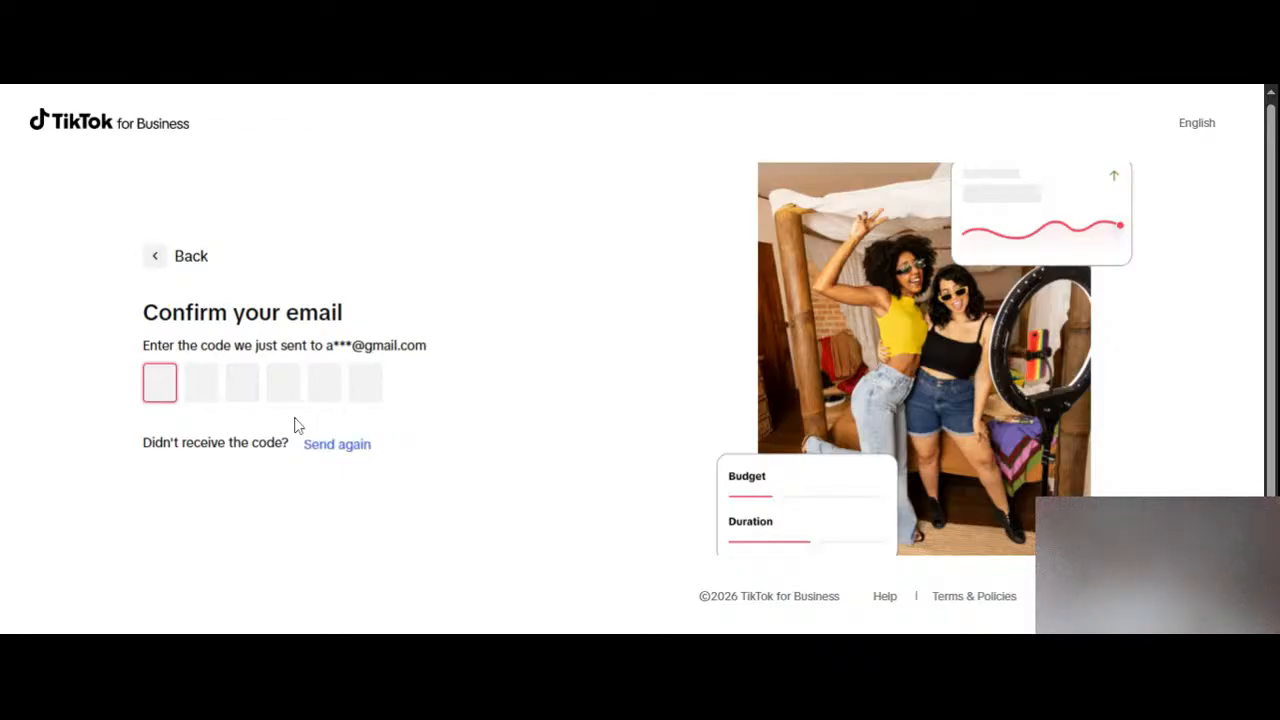
Request the code again, matching the blue and large grey E shapes in the puzzle.
{"action": "left_click", "coordinate": [333, 445]}
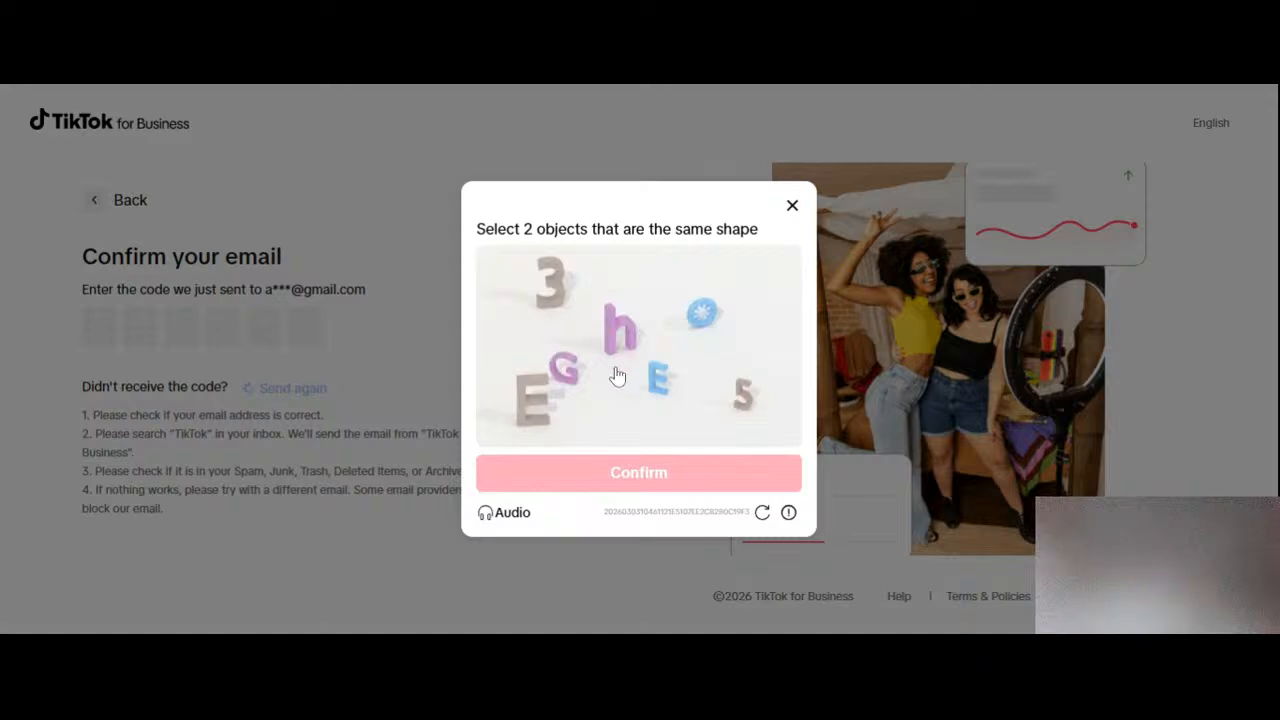
{"action": "left_click", "coordinate": [658, 385]}
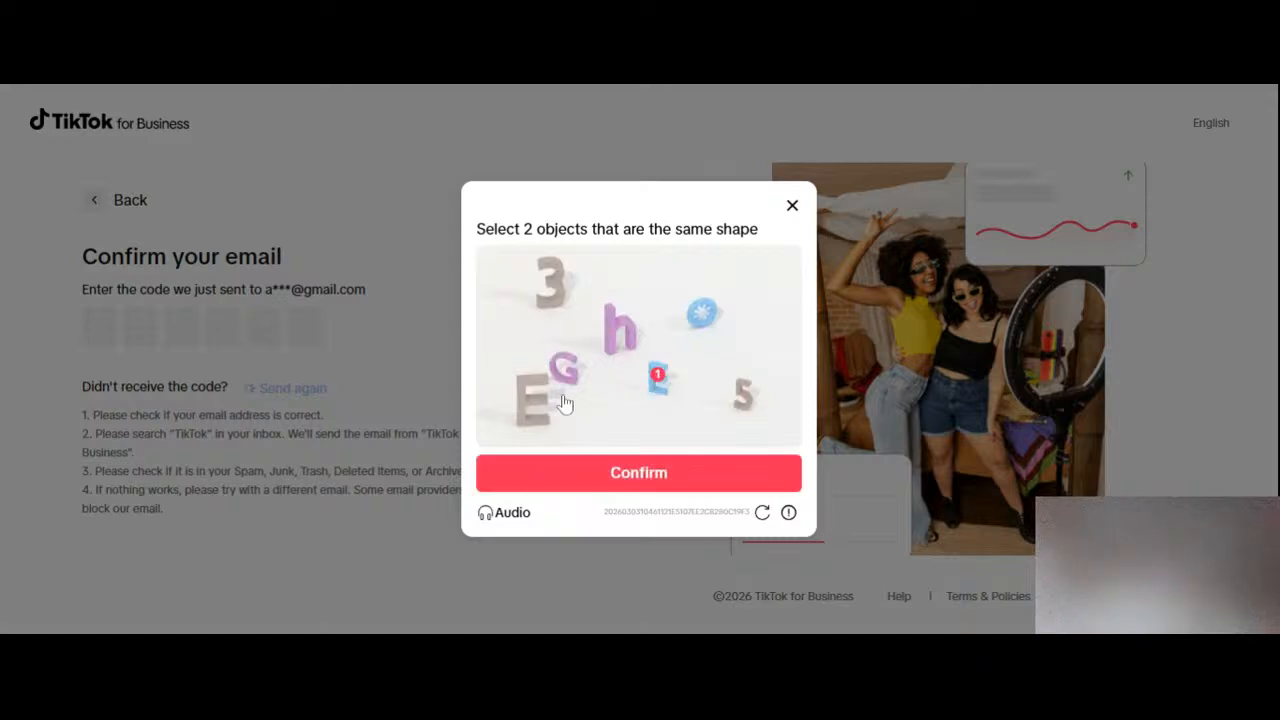
{"action": "left_click", "coordinate": [528, 408]}
{"action": "left_click", "coordinate": [555, 475]}
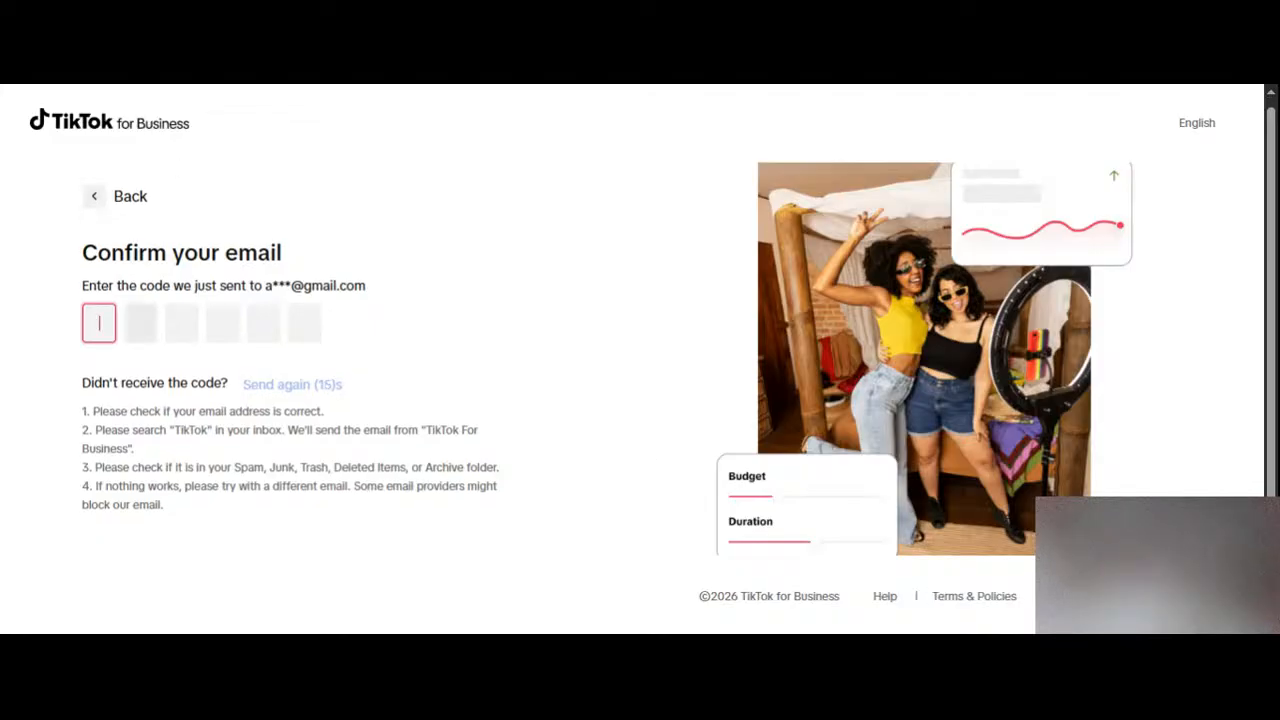
Return to the sign-up form and fix the misplaced letter in the email address.
{"action": "left_click", "coordinate": [103, 199]}
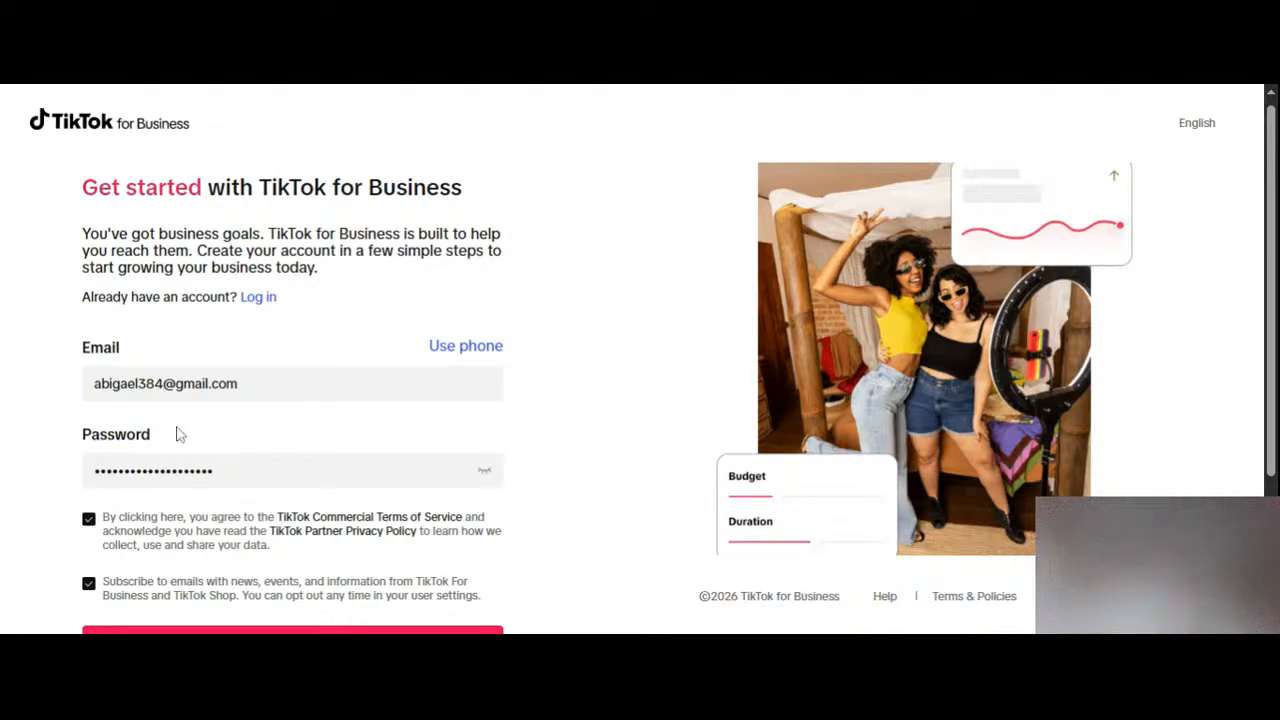
{"action": "left_click", "coordinate": [127, 384]}
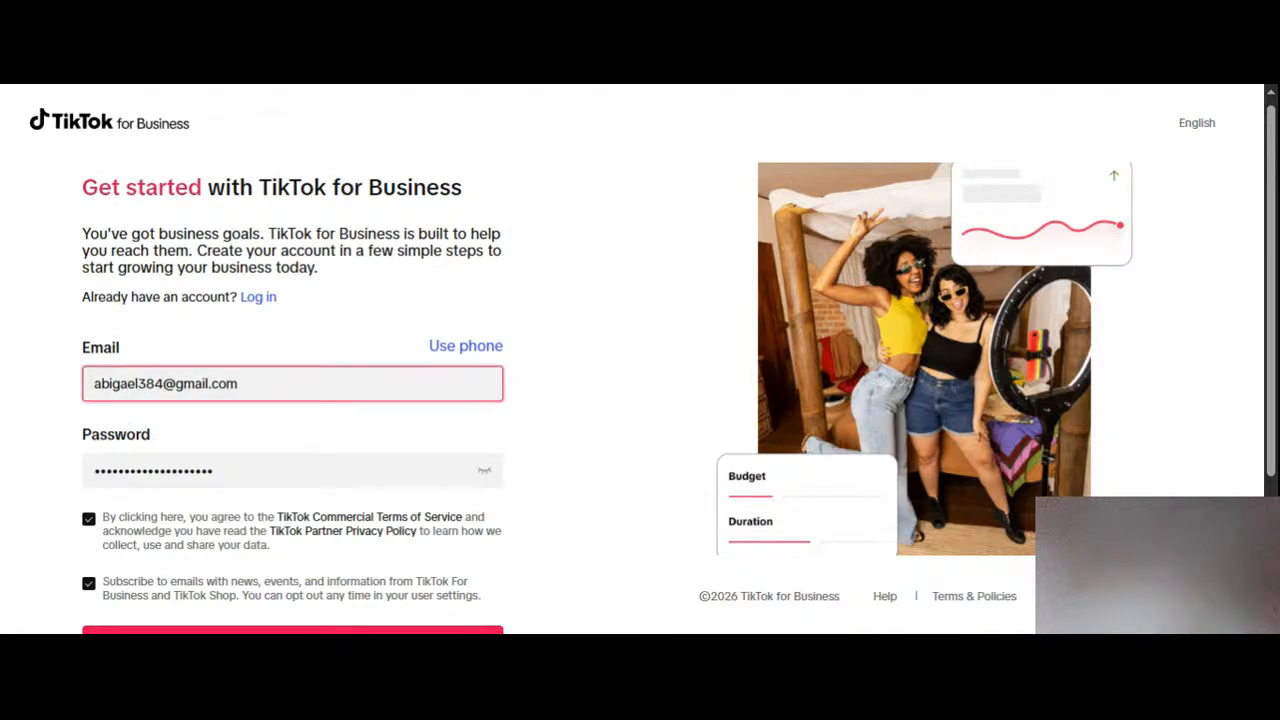
{"action": "key", "text": "BackSpace"}
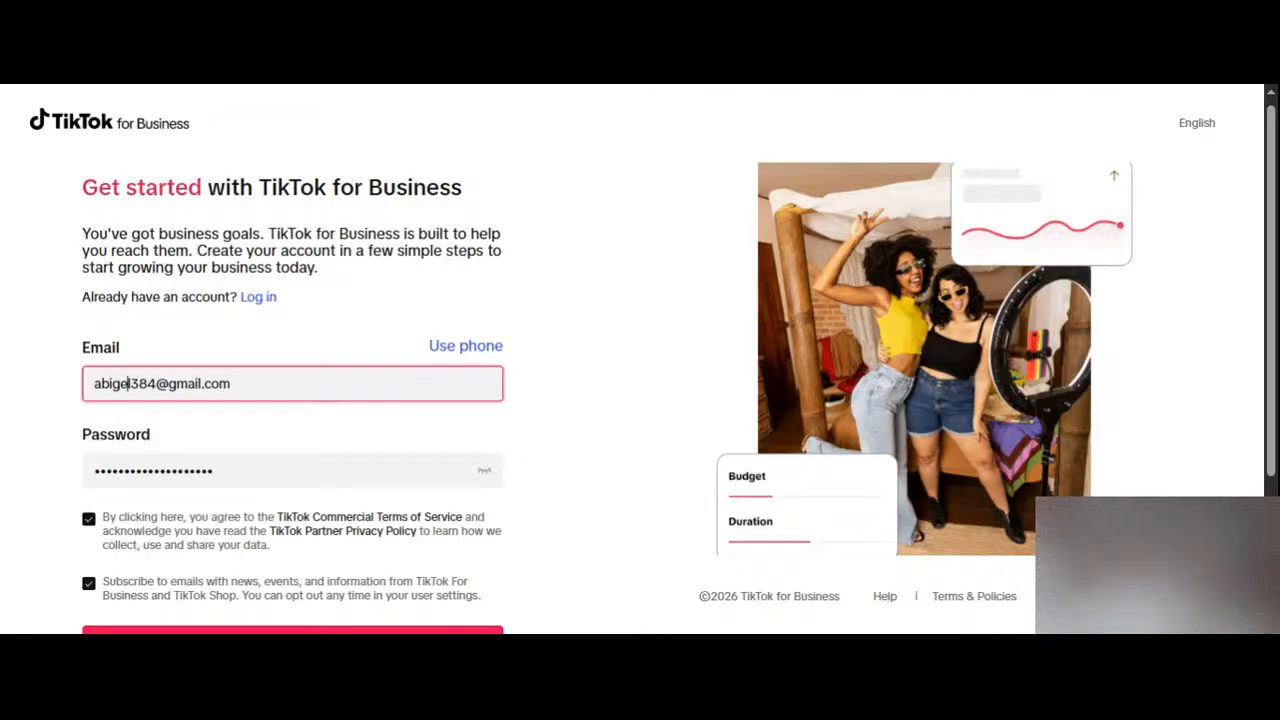
{"action": "type", "text": "a"}
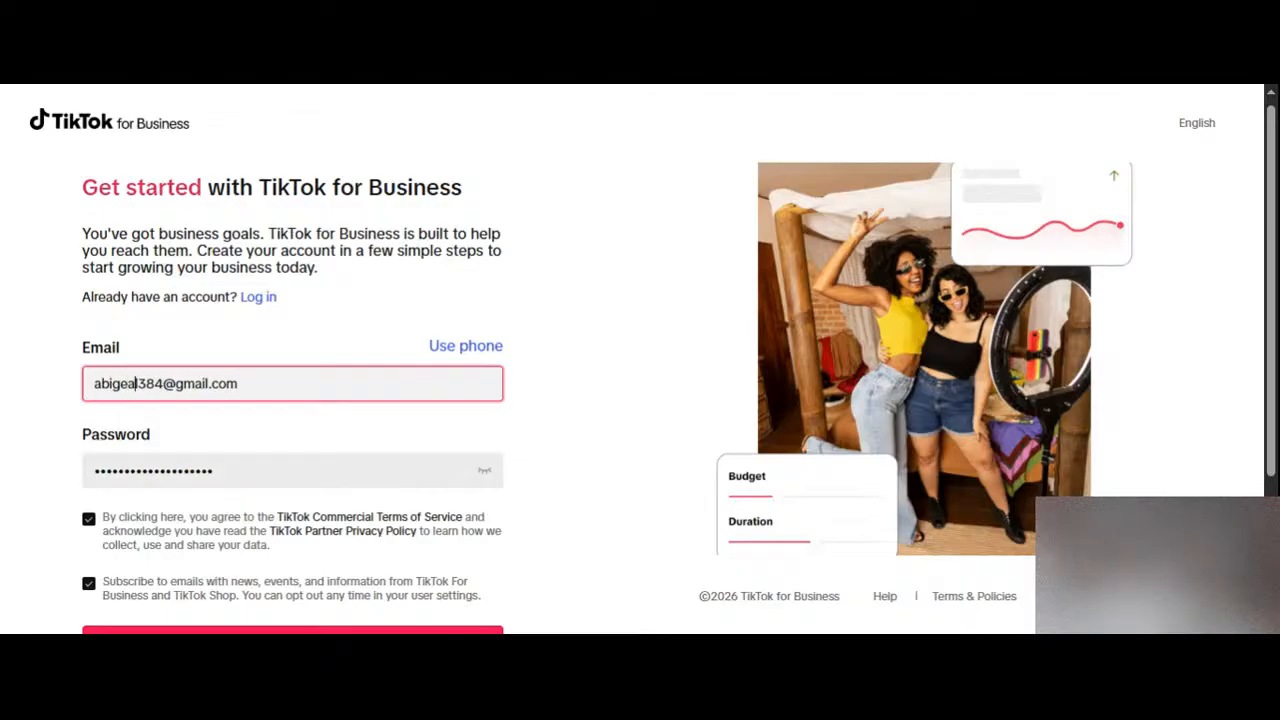
Reveal the password and correct its misordered letters to match the email.
{"action": "left_click", "coordinate": [484, 470]}
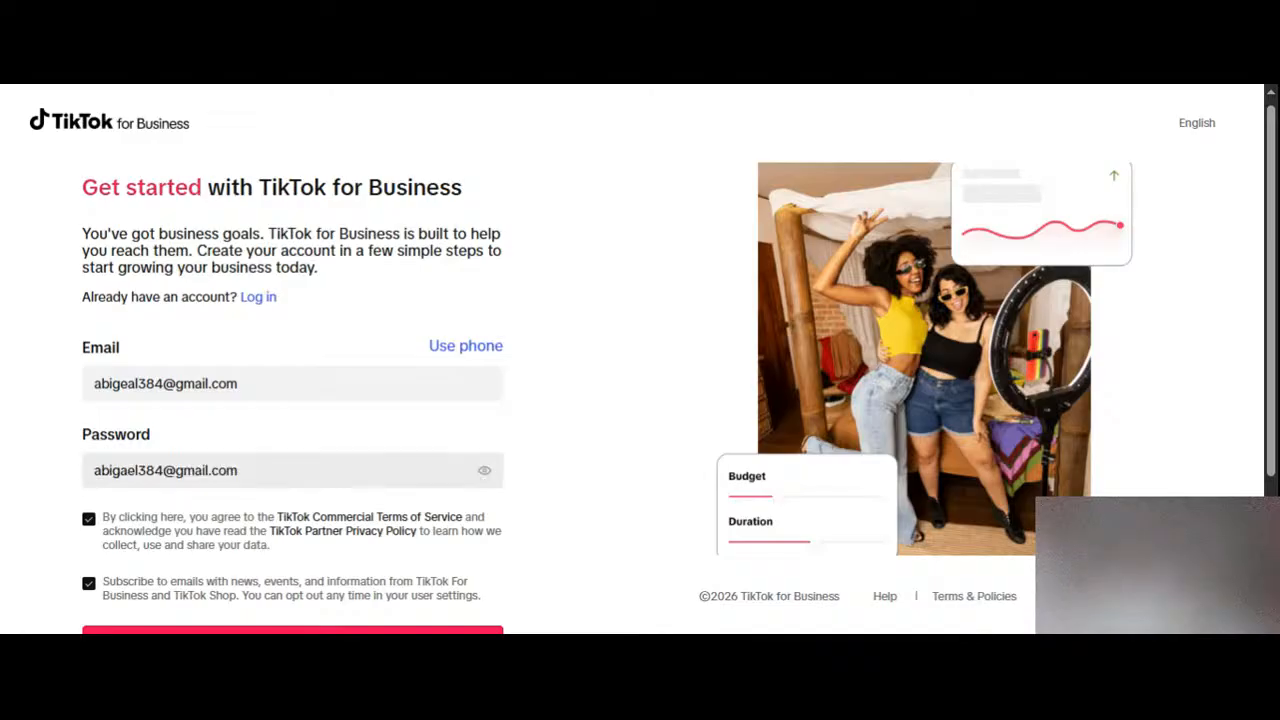
{"action": "left_click", "coordinate": [128, 471]}
{"action": "key", "text": "Right"}
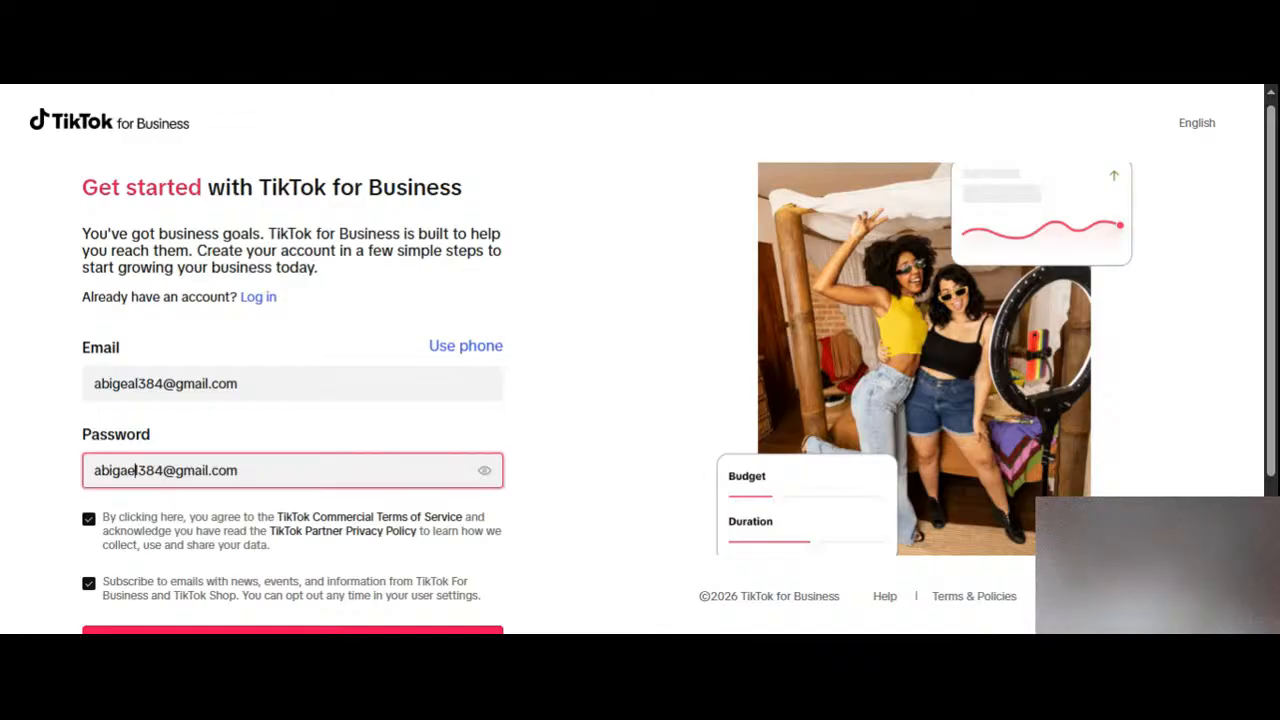
{"action": "key", "text": "BackSpace"}
{"action": "key", "text": "BackSpace"}
{"action": "type", "text": "ea"}
Resubmit the corrected form, matching the large and small orange X shapes in the puzzle.
{"action": "scroll", "coordinate": [406, 457], "scroll_direction": "down", "scroll_amount": 1}
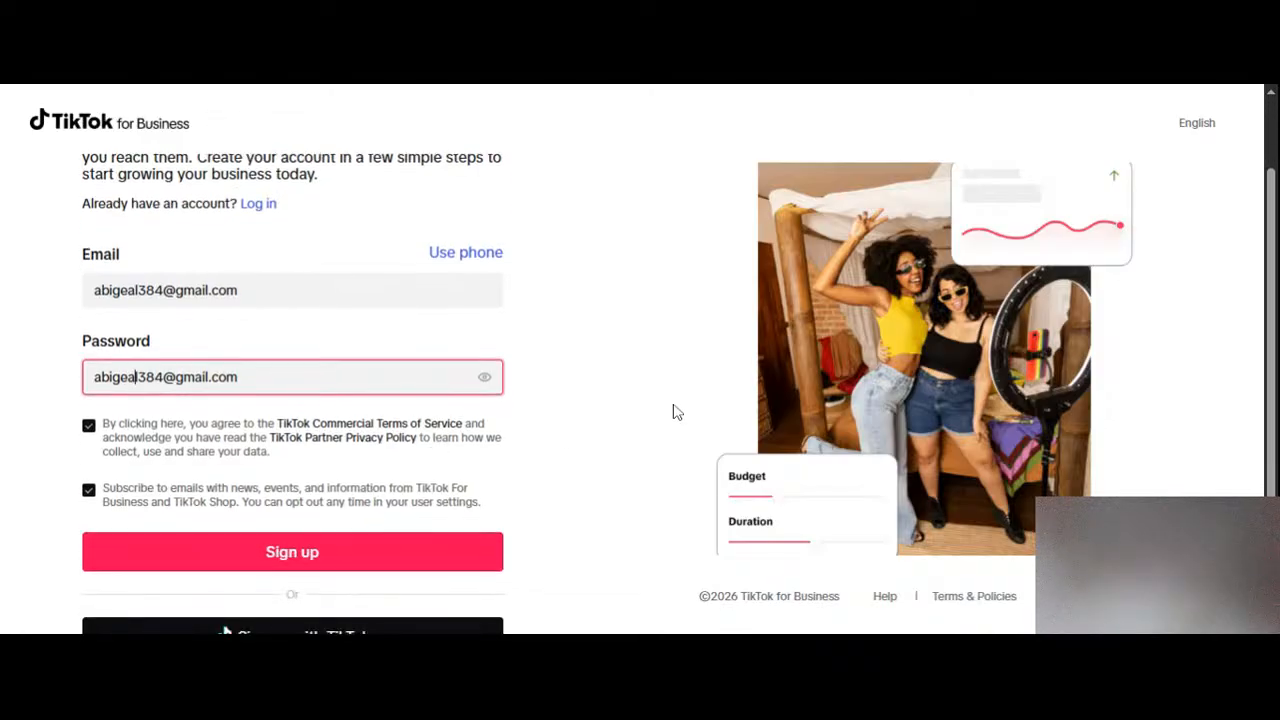
{"action": "left_click", "coordinate": [408, 554]}
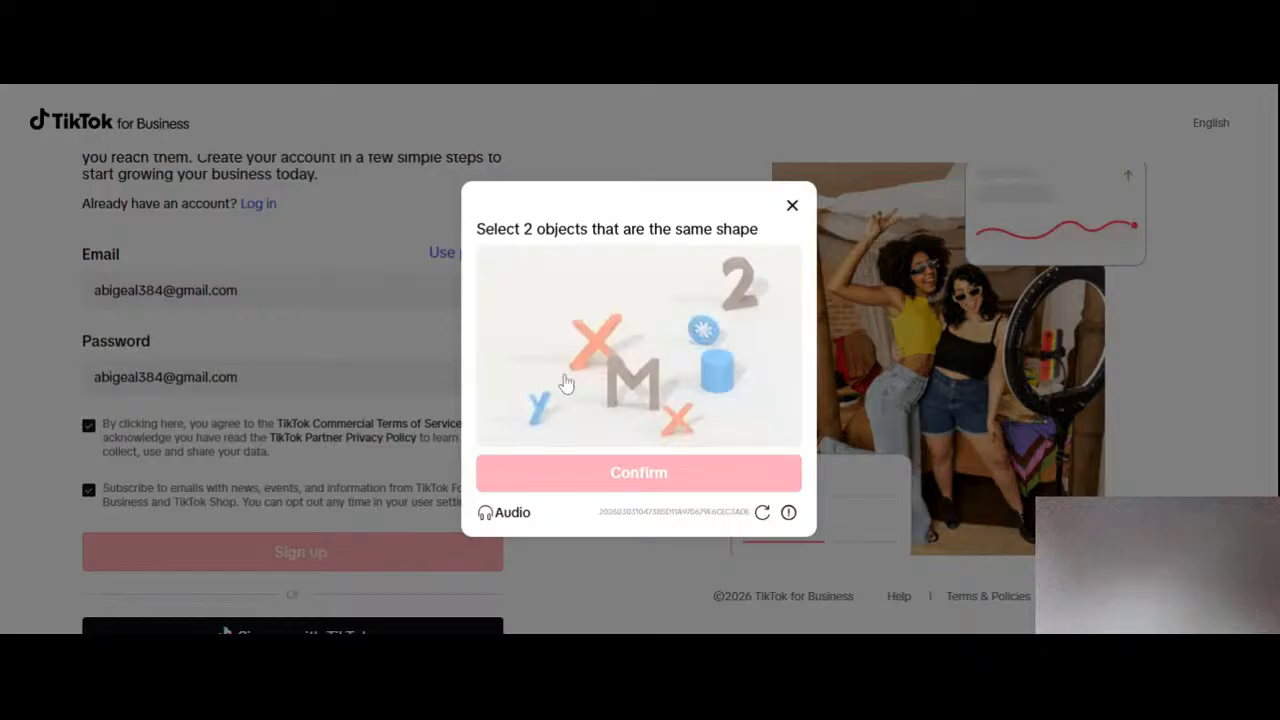
{"action": "left_click", "coordinate": [600, 352]}
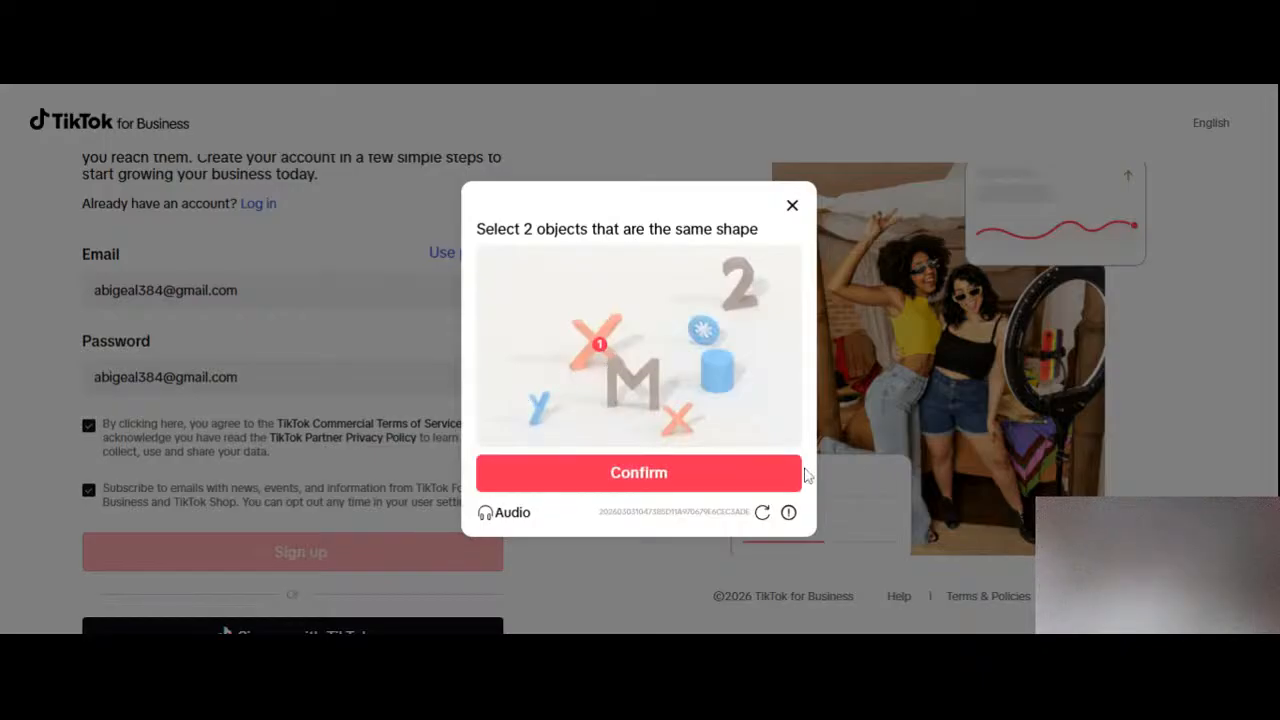
{"action": "left_click", "coordinate": [673, 428]}
{"action": "left_click", "coordinate": [690, 473]}
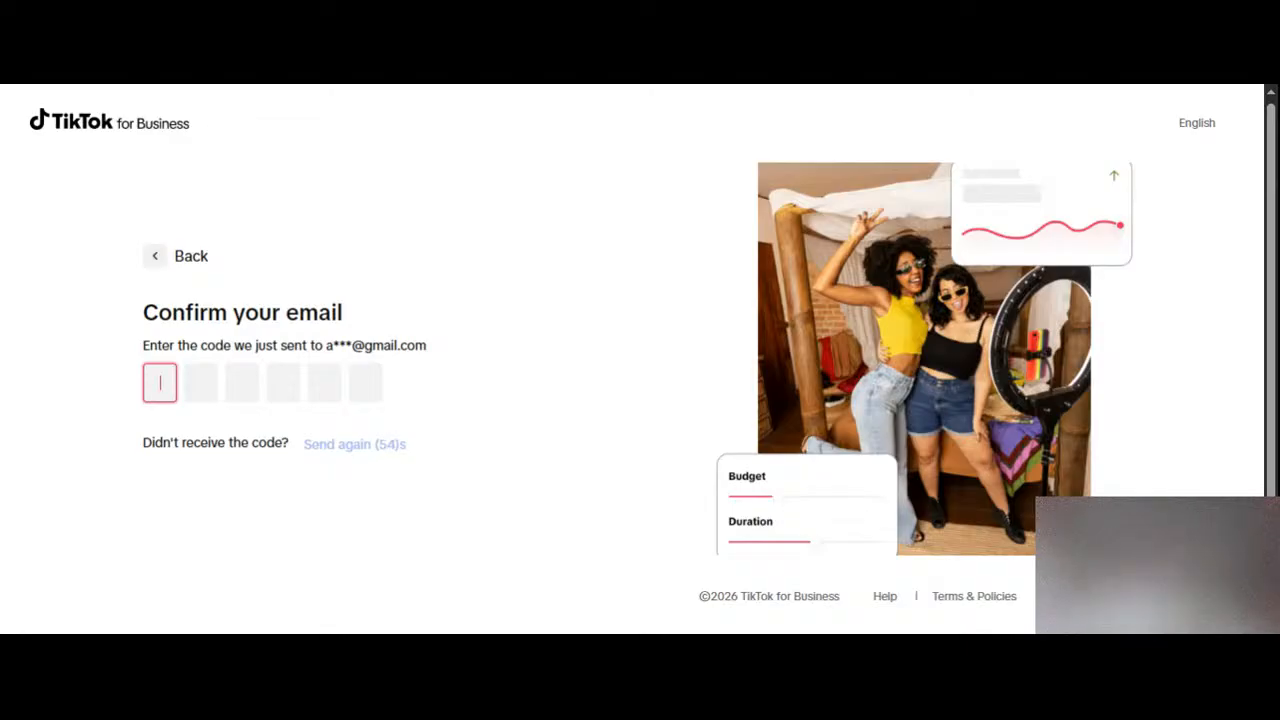
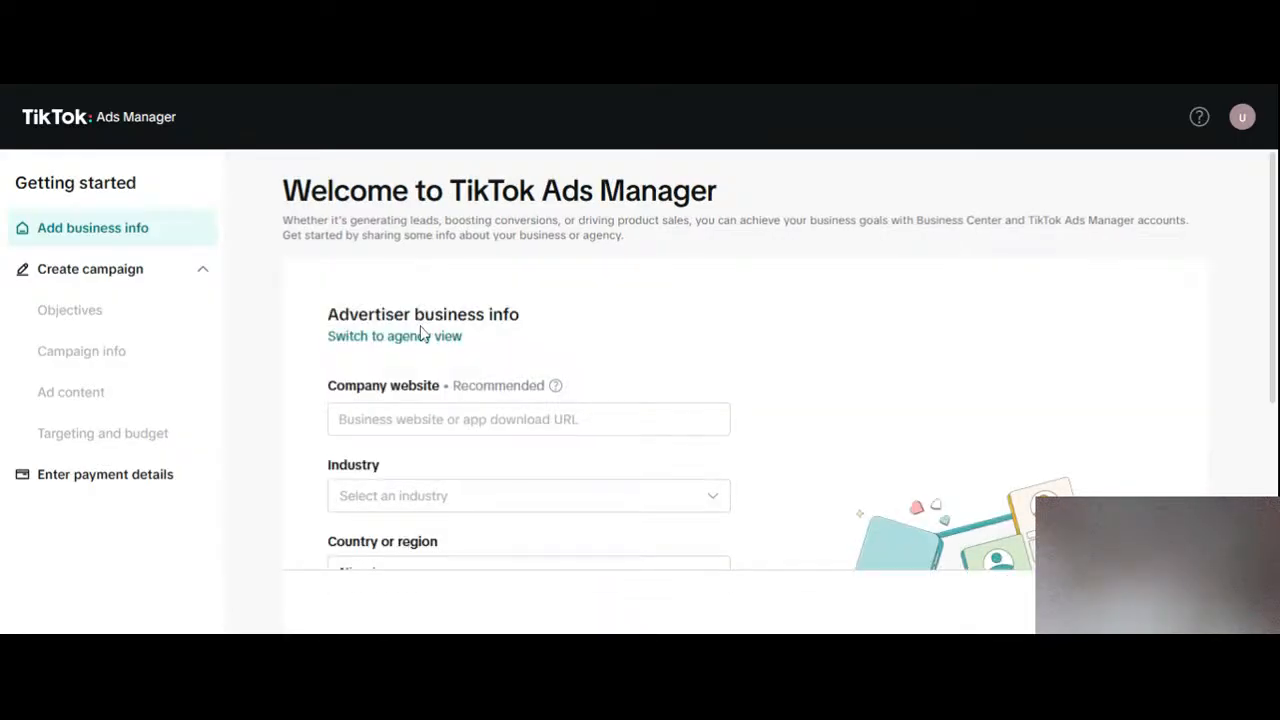
Look over the empty Advertiser business info form and select the Company website field.
{"action": "scroll", "coordinate": [467, 341], "scroll_direction": "down", "scroll_amount": 1}
{"action": "scroll", "coordinate": [467, 348], "scroll_direction": "down", "scroll_amount": 2}
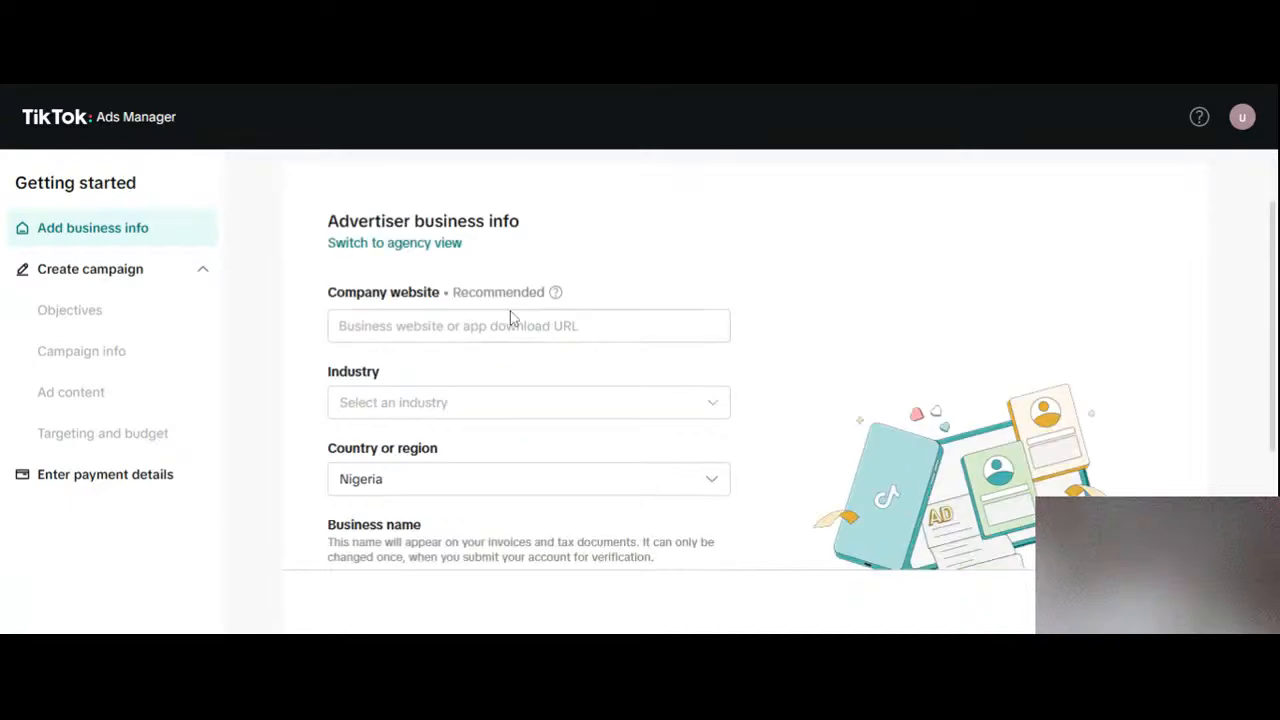
{"action": "scroll", "coordinate": [500, 320], "scroll_direction": "down", "scroll_amount": 5}
{"action": "scroll", "coordinate": [671, 365], "scroll_direction": "down", "scroll_amount": 1}
{"action": "scroll", "coordinate": [671, 369], "scroll_direction": "up", "scroll_amount": 6}
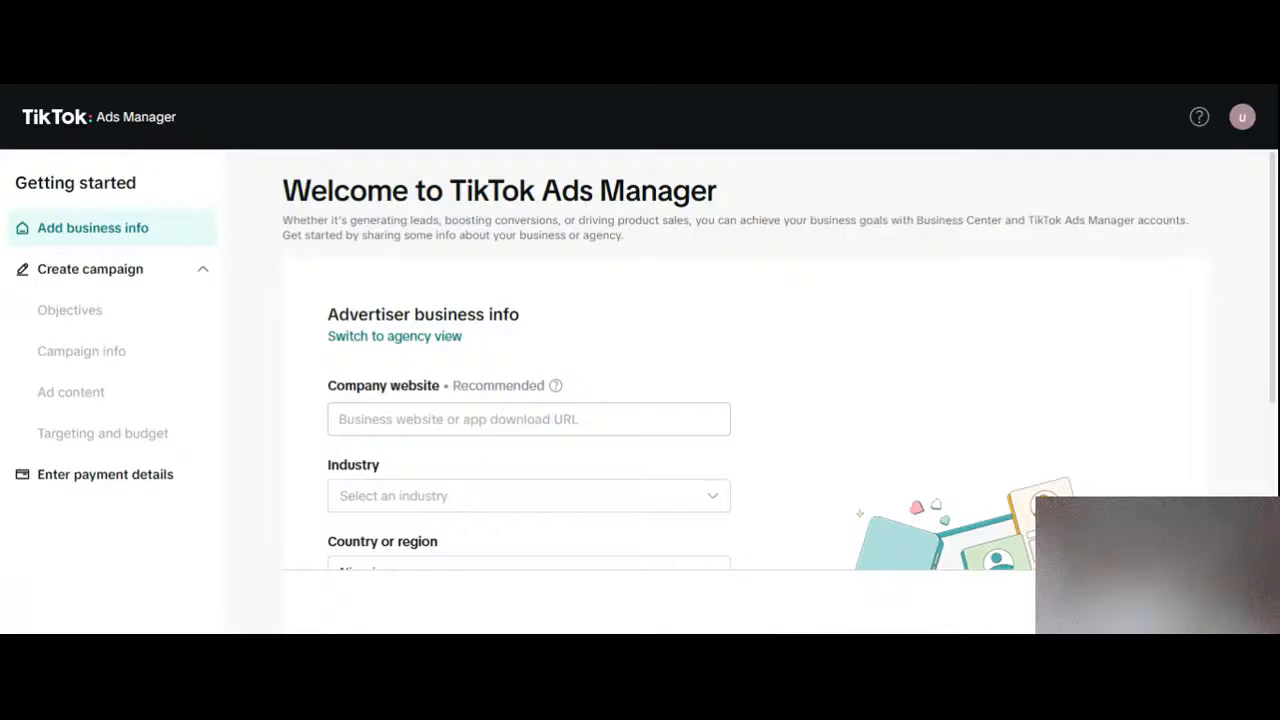
{"action": "left_click", "coordinate": [528, 419]}
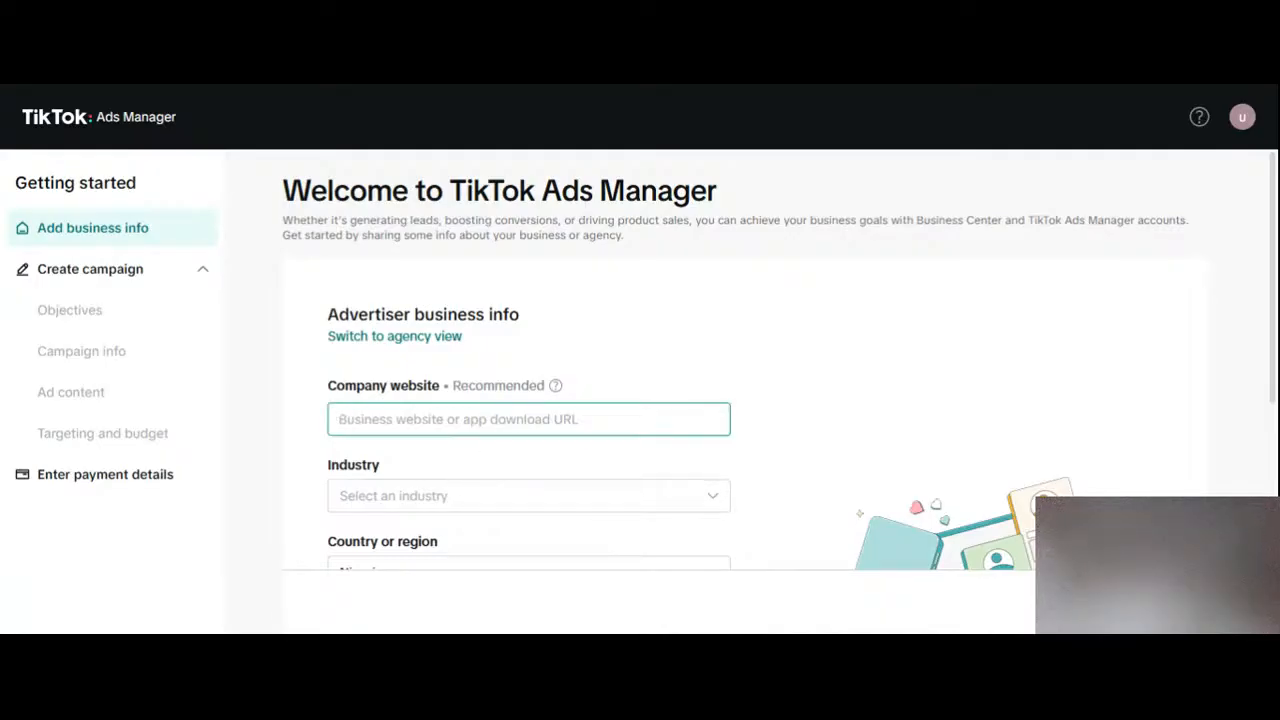
{"action": "left_click", "coordinate": [435, 85]}
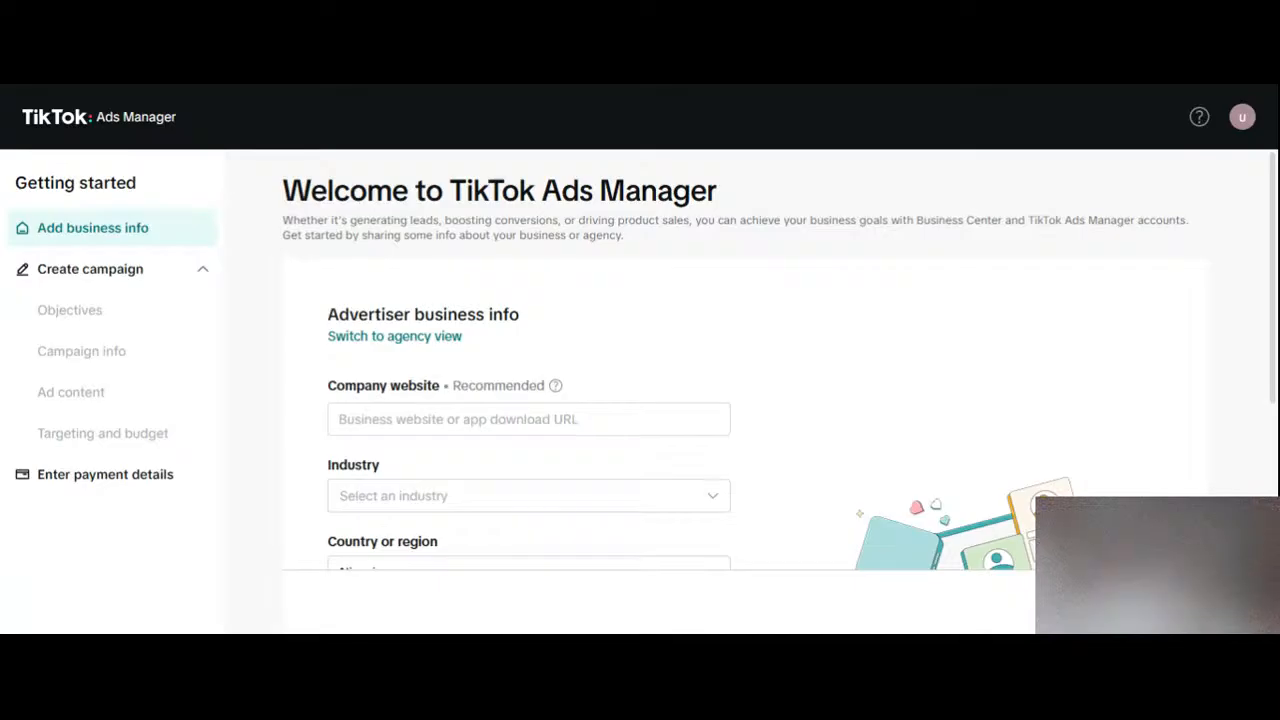
{"action": "left_click", "coordinate": [528, 419]}
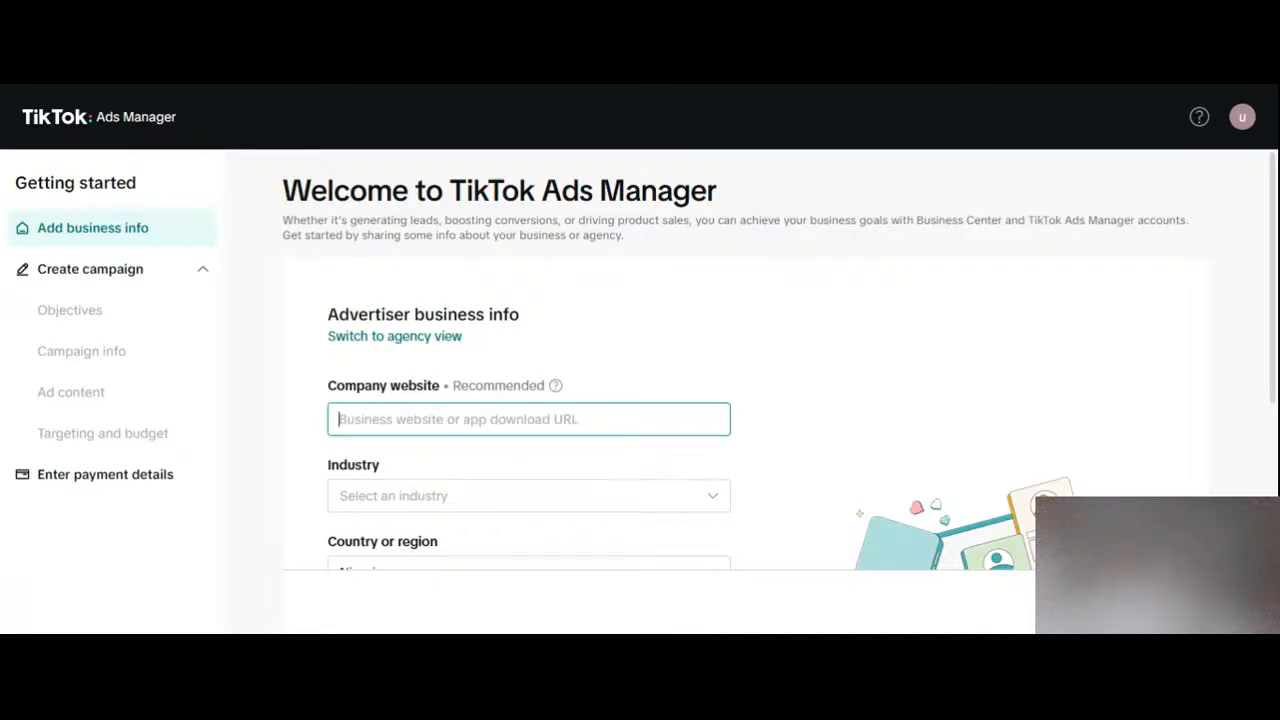
Paste the company website and set the industry to Beauty and care > Cosmetics and makeup > Cosmetics, makeup and lashes.
{"action": "type", "text": "https://abprimemarketing.systeme.io/662186ea"}
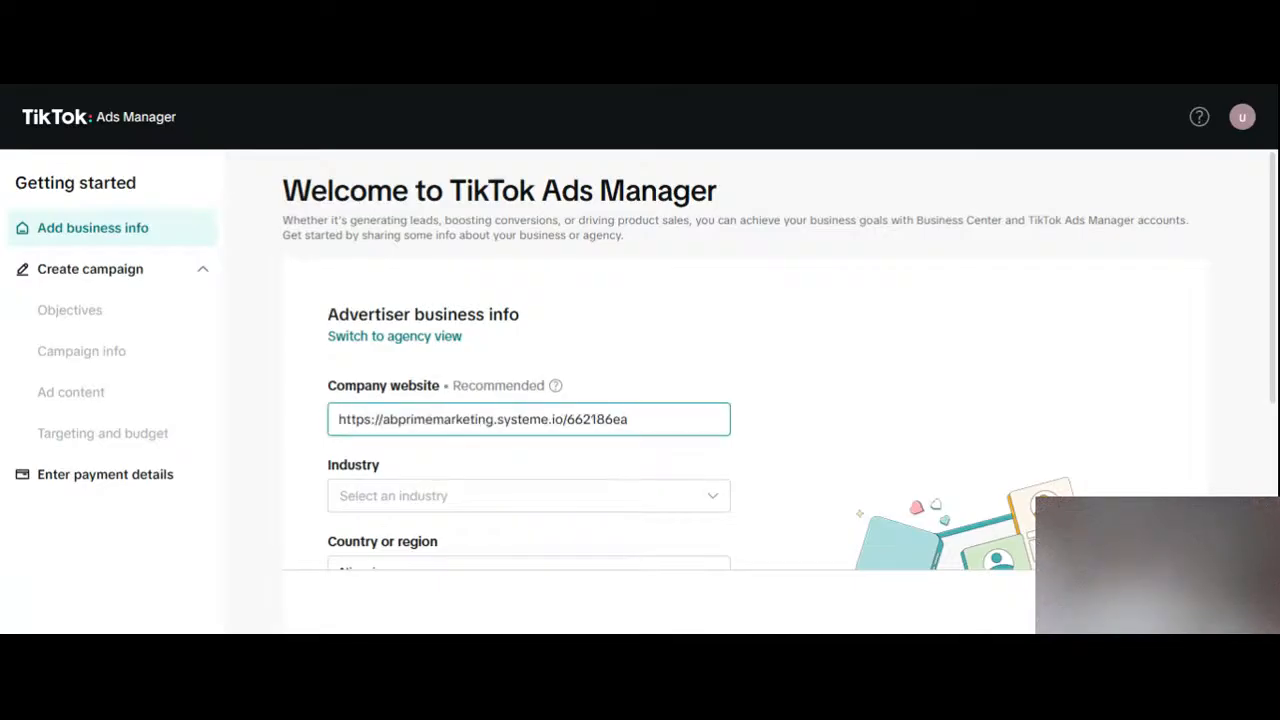
{"action": "scroll", "coordinate": [640, 400], "scroll_direction": "down", "scroll_amount": 1}
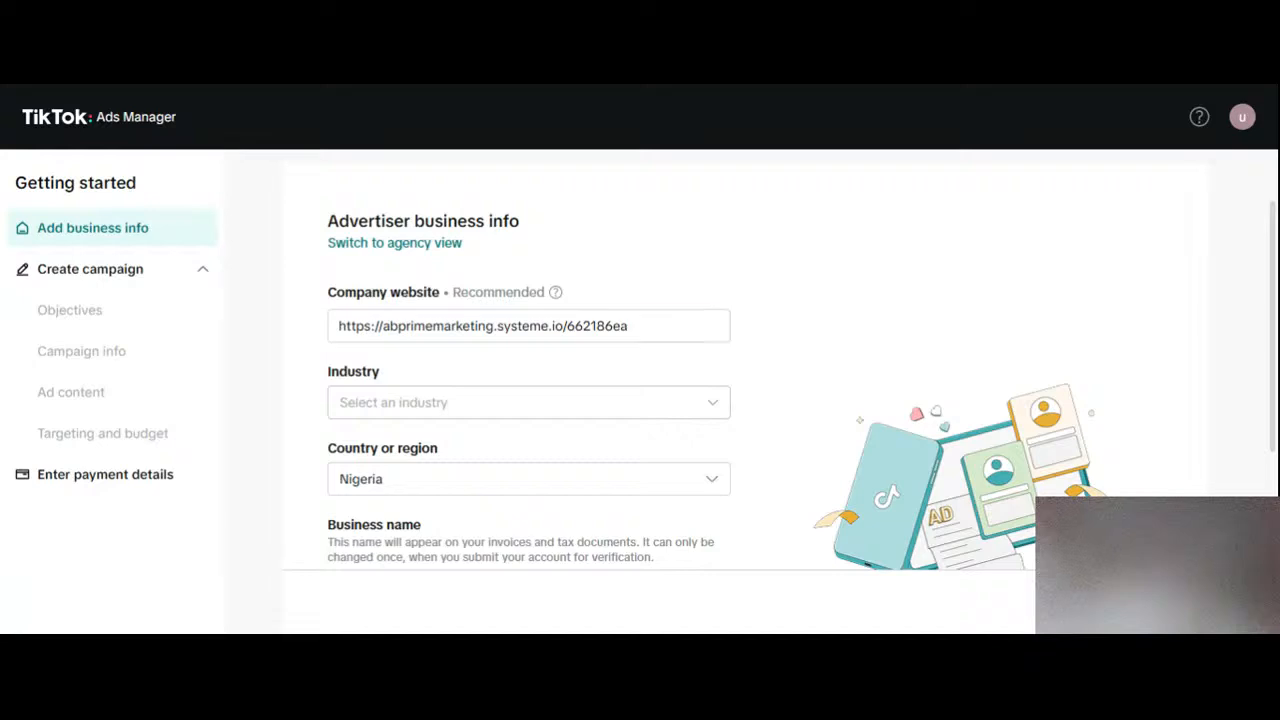
{"action": "left_click", "coordinate": [712, 401]}
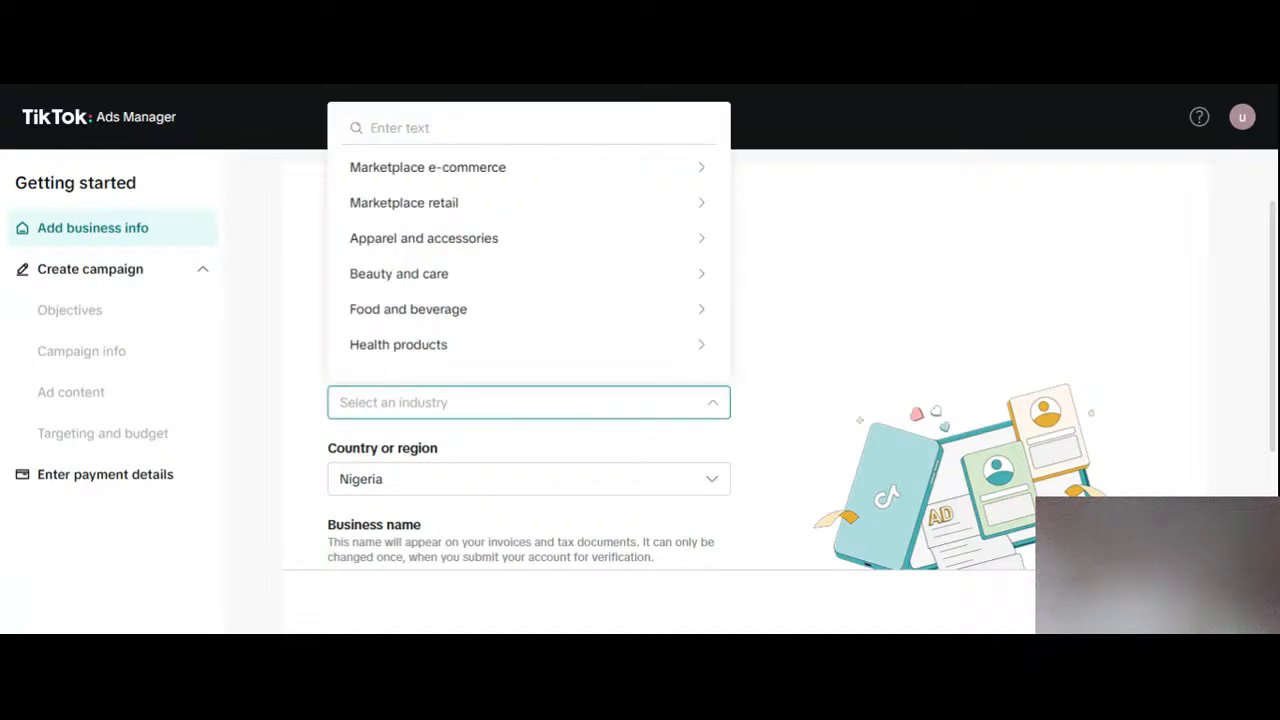
{"action": "left_click", "coordinate": [425, 276]}
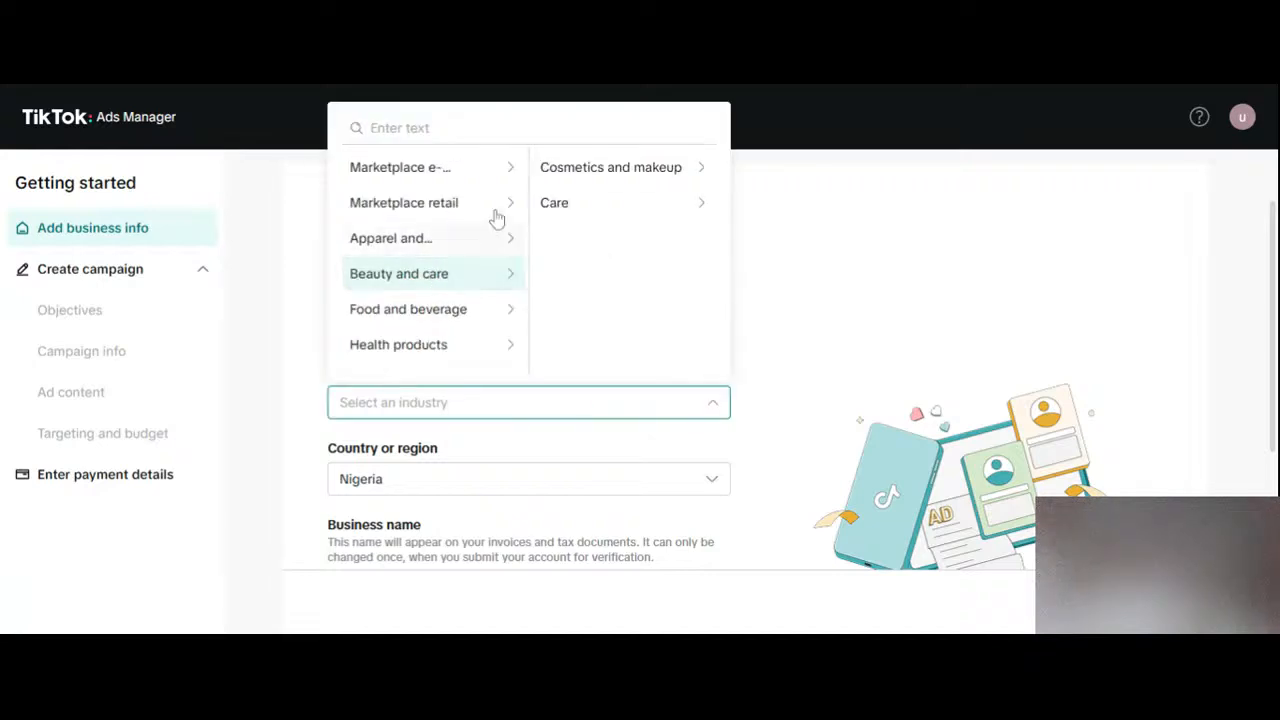
{"action": "left_click", "coordinate": [556, 174]}
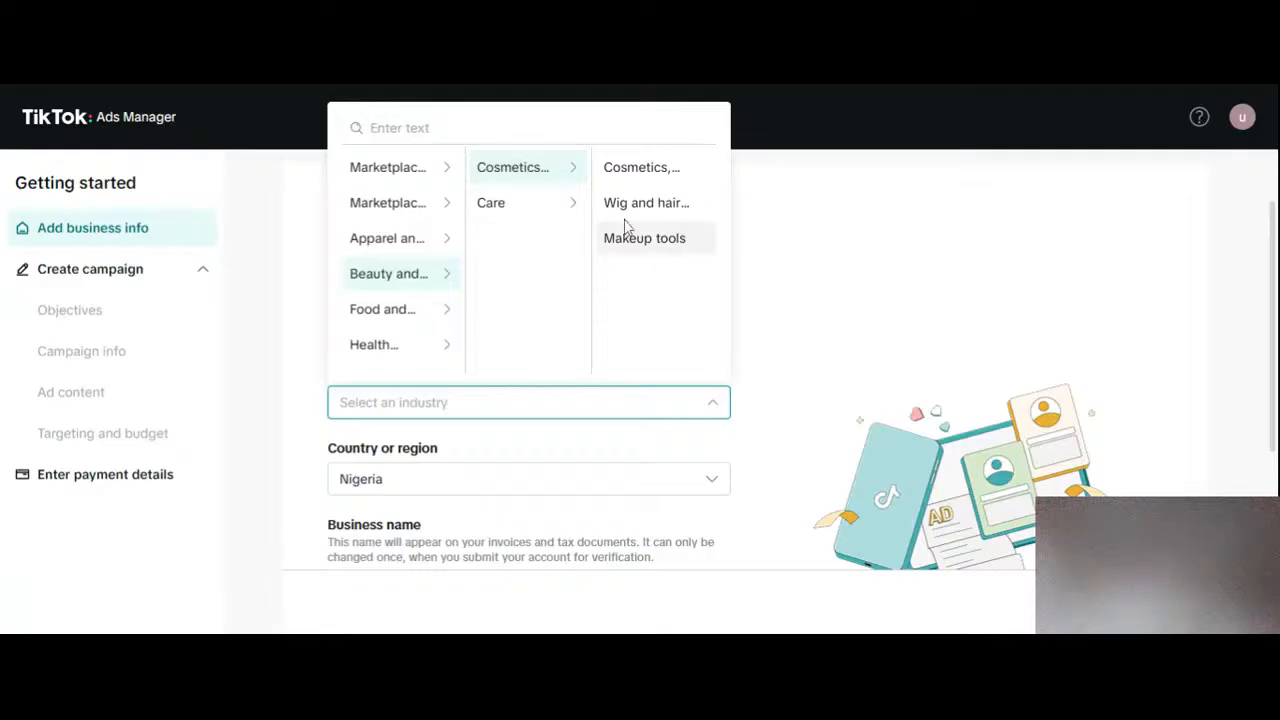
{"action": "left_click", "coordinate": [632, 167]}
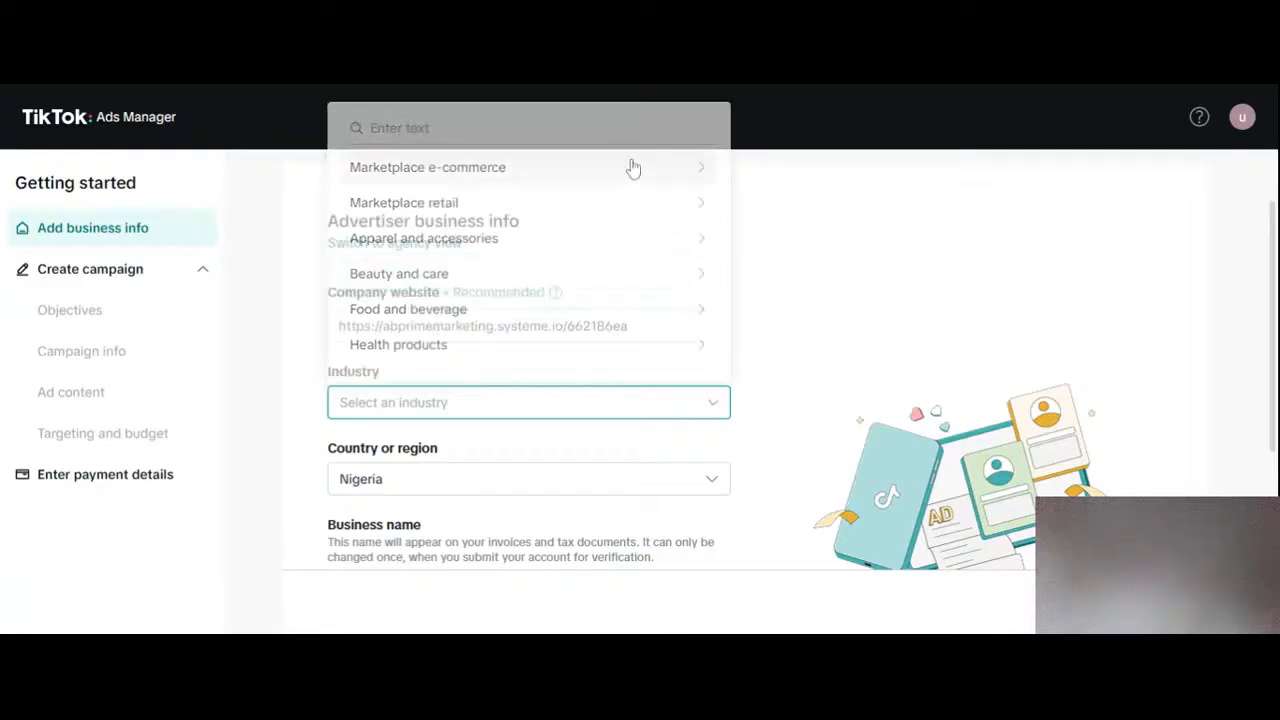
{"action": "scroll", "coordinate": [757, 372], "scroll_direction": "down", "scroll_amount": 2}
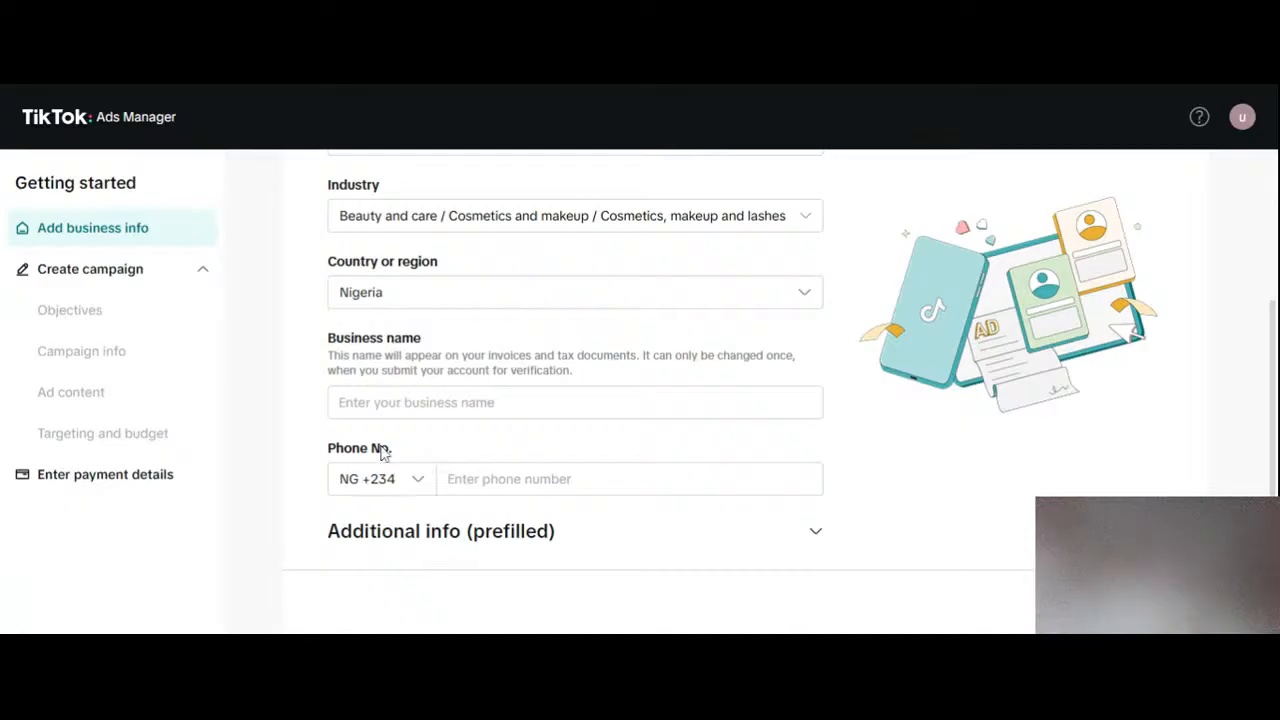
Enter the business name 'AB PRIME PERFUME ACADEMY 4637'.
{"action": "left_click", "coordinate": [472, 403]}
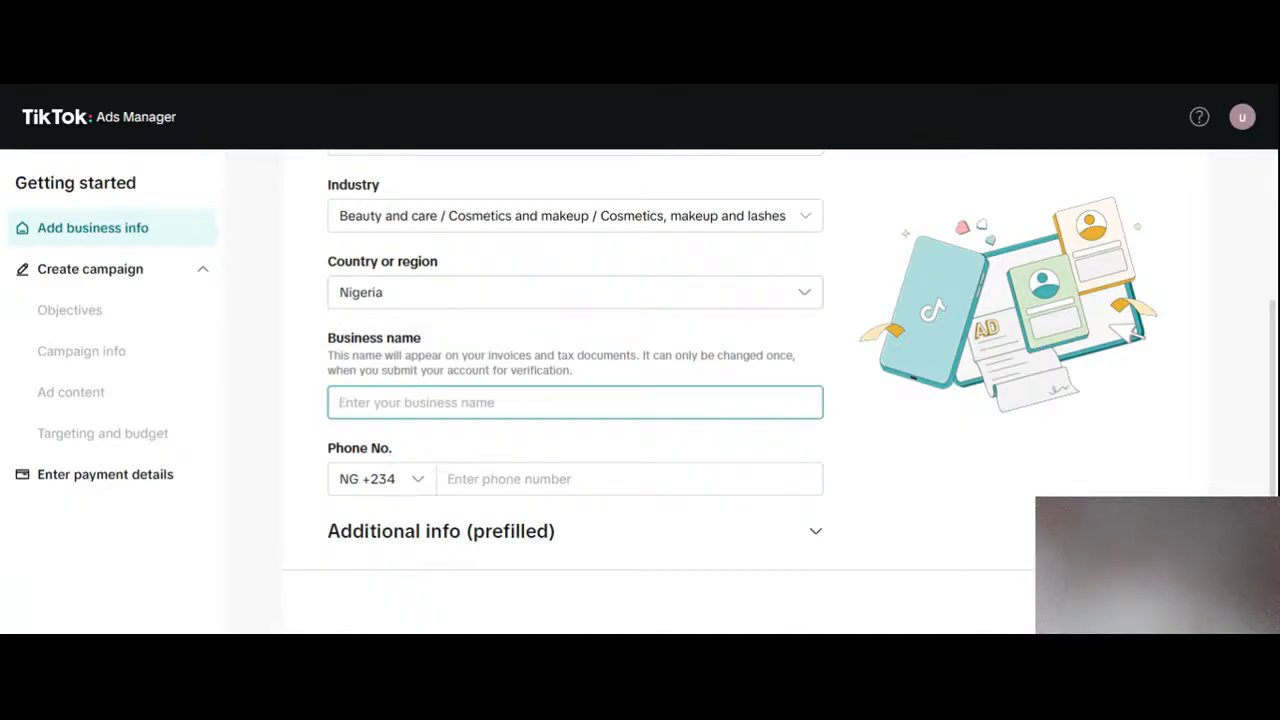
{"action": "type", "text": "AB "}
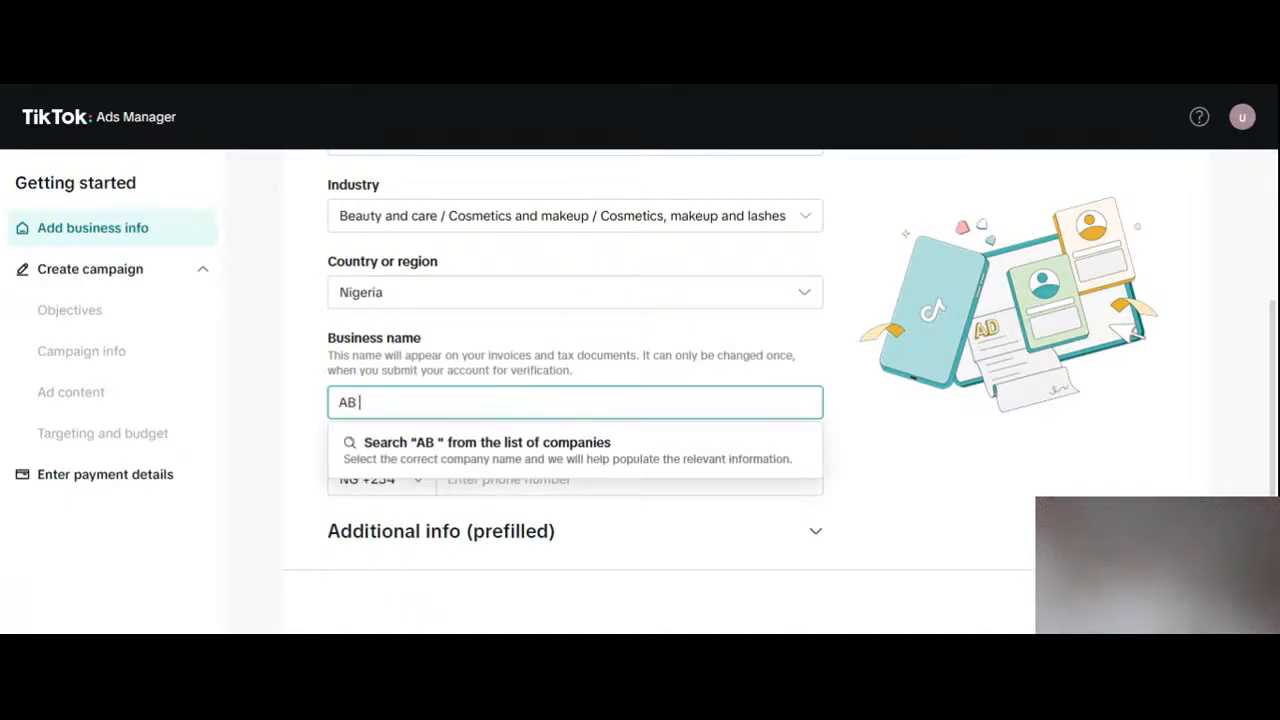
{"action": "type", "text": "PRIME "}
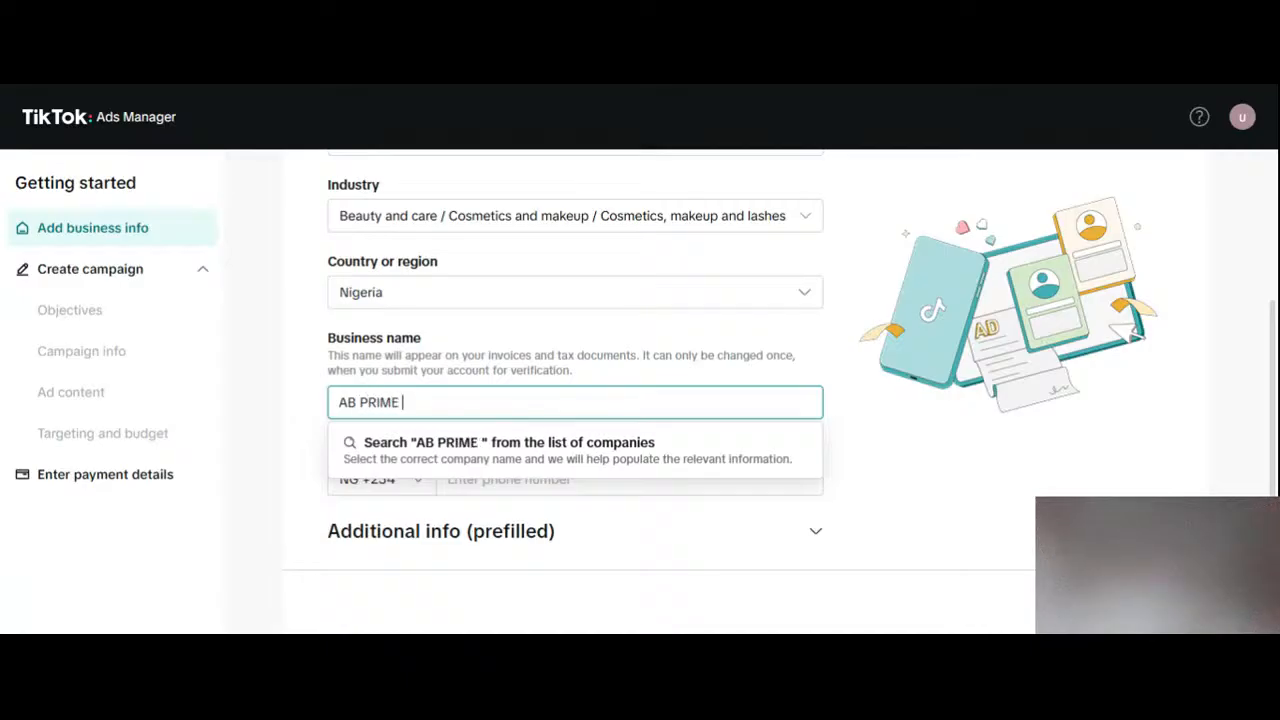
{"action": "type", "text": "PERFUME"}
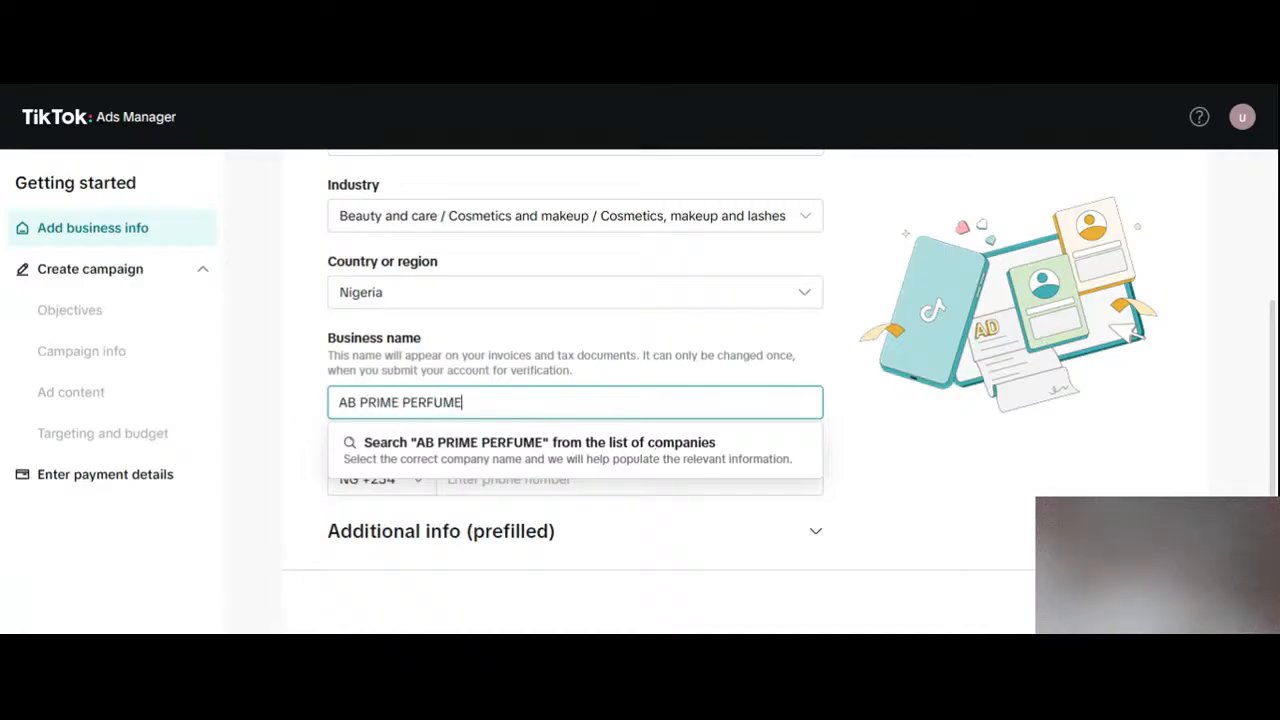
{"action": "type", "text": " ACADEMY"}
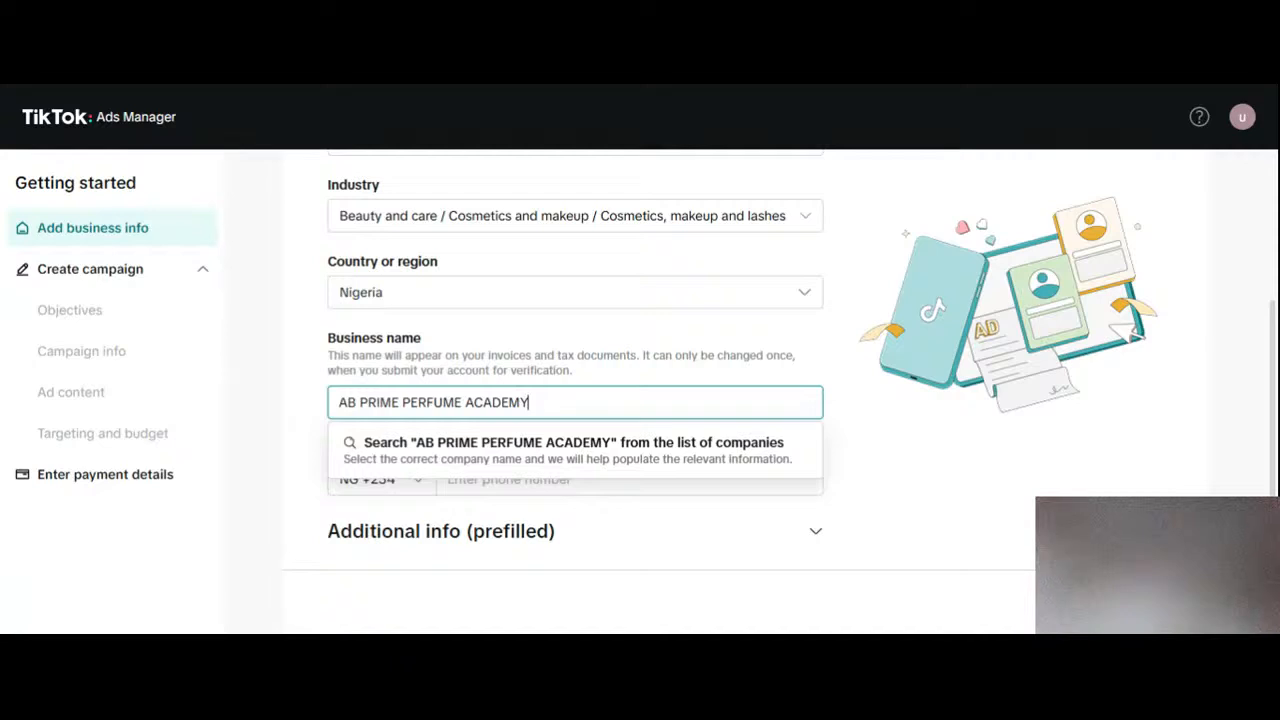
{"action": "type", "text": "4637"}
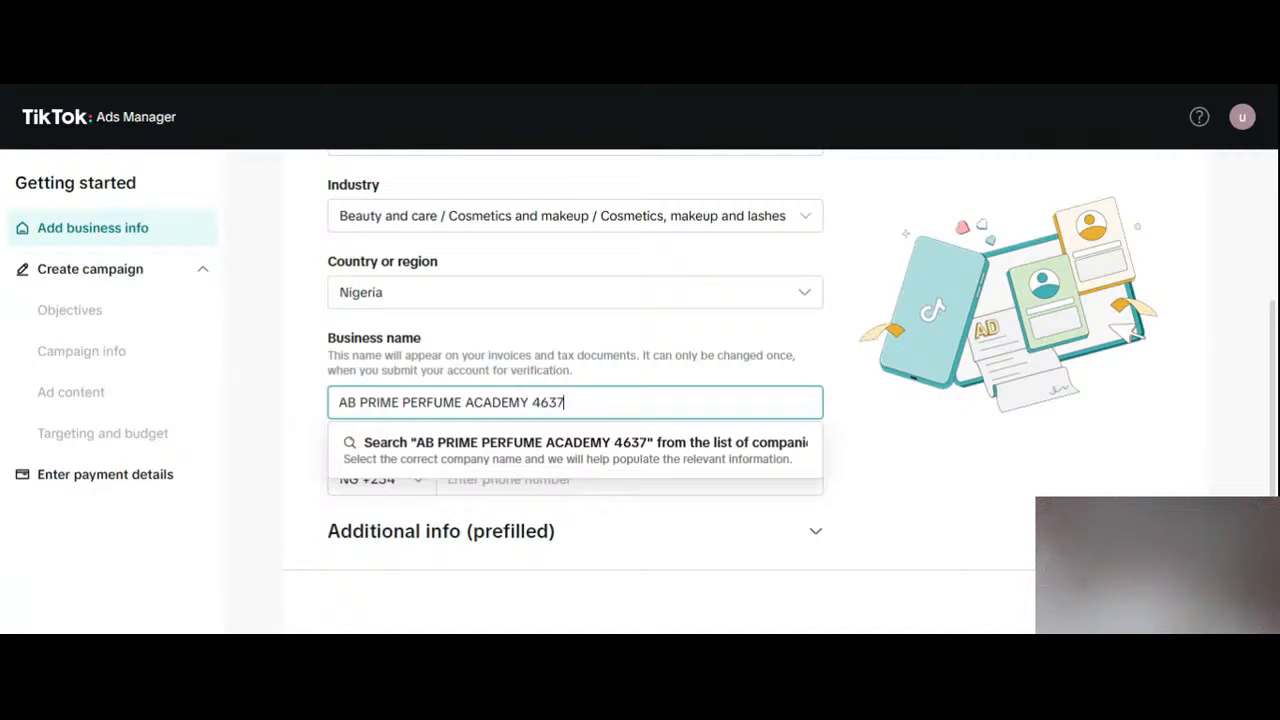
{"action": "left_click", "coordinate": [866, 459]}
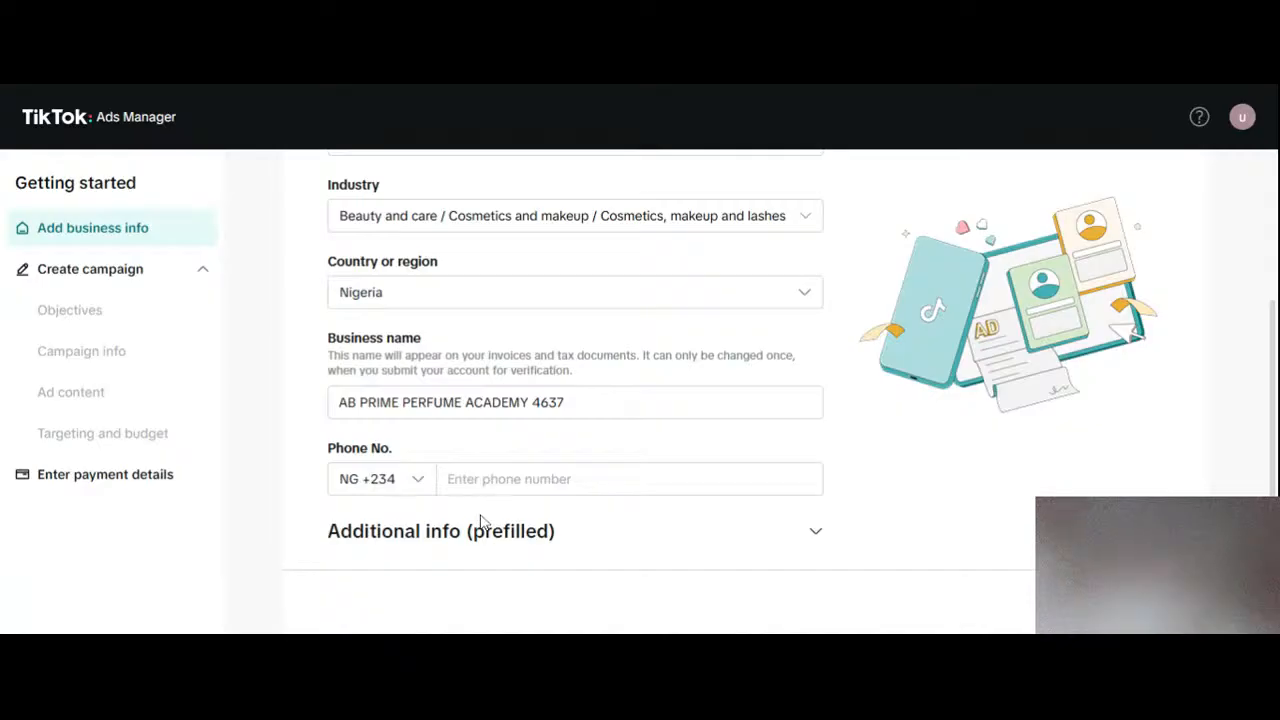
Autofill the saved phone number, accept the terms and join the Beta Tester Program.
{"action": "left_click", "coordinate": [615, 479]}
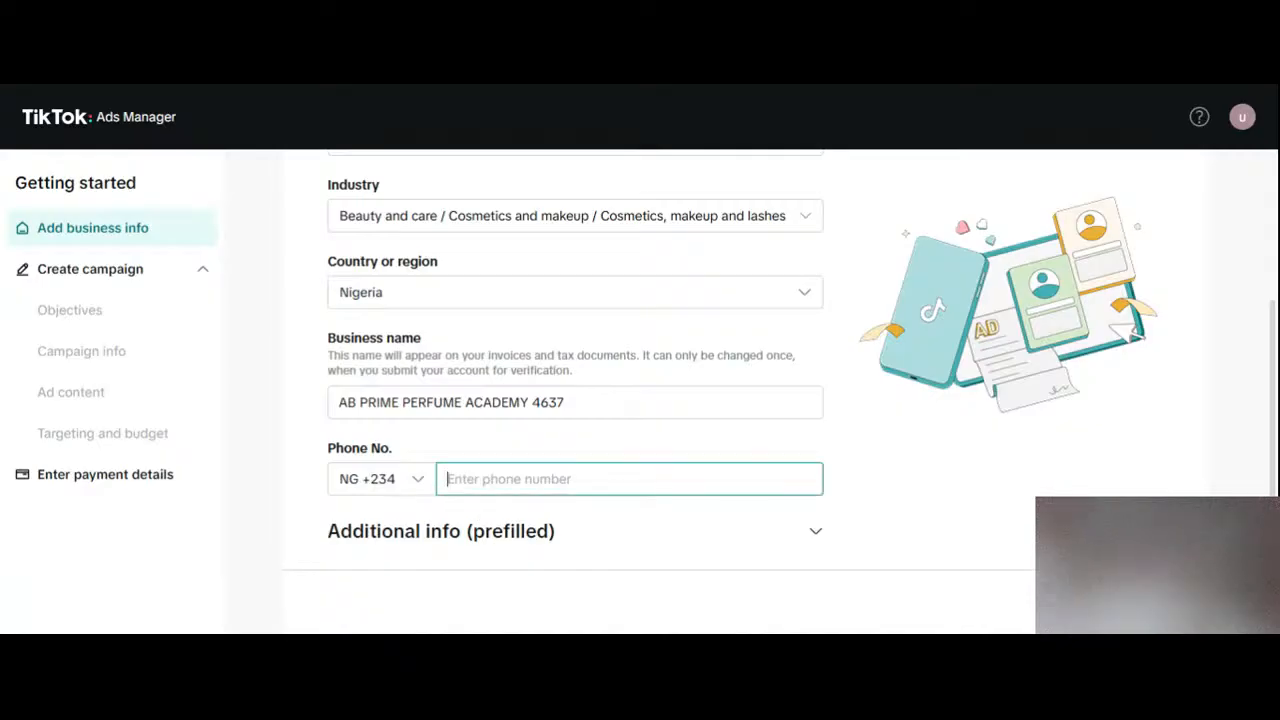
{"action": "left_click", "coordinate": [546, 556]}
{"action": "scroll", "coordinate": [578, 520], "scroll_direction": "down", "scroll_amount": 2}
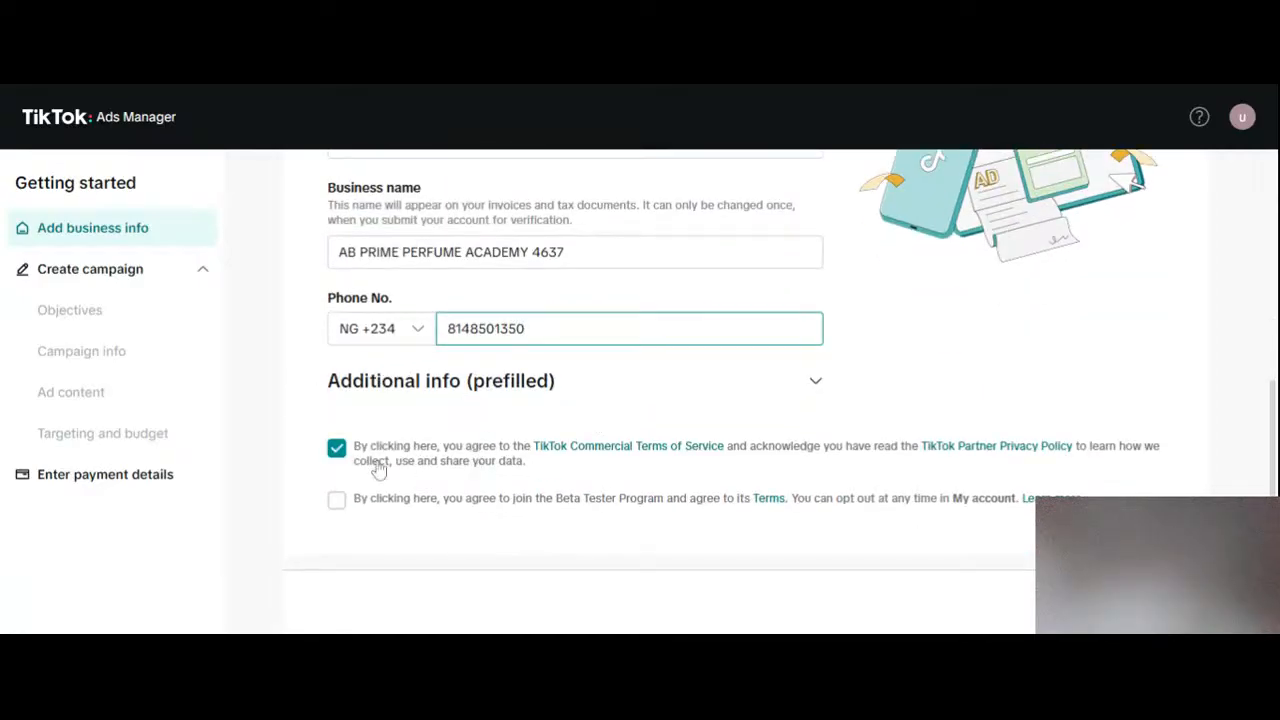
{"action": "left_click", "coordinate": [350, 499]}
{"action": "left_click", "coordinate": [337, 500]}
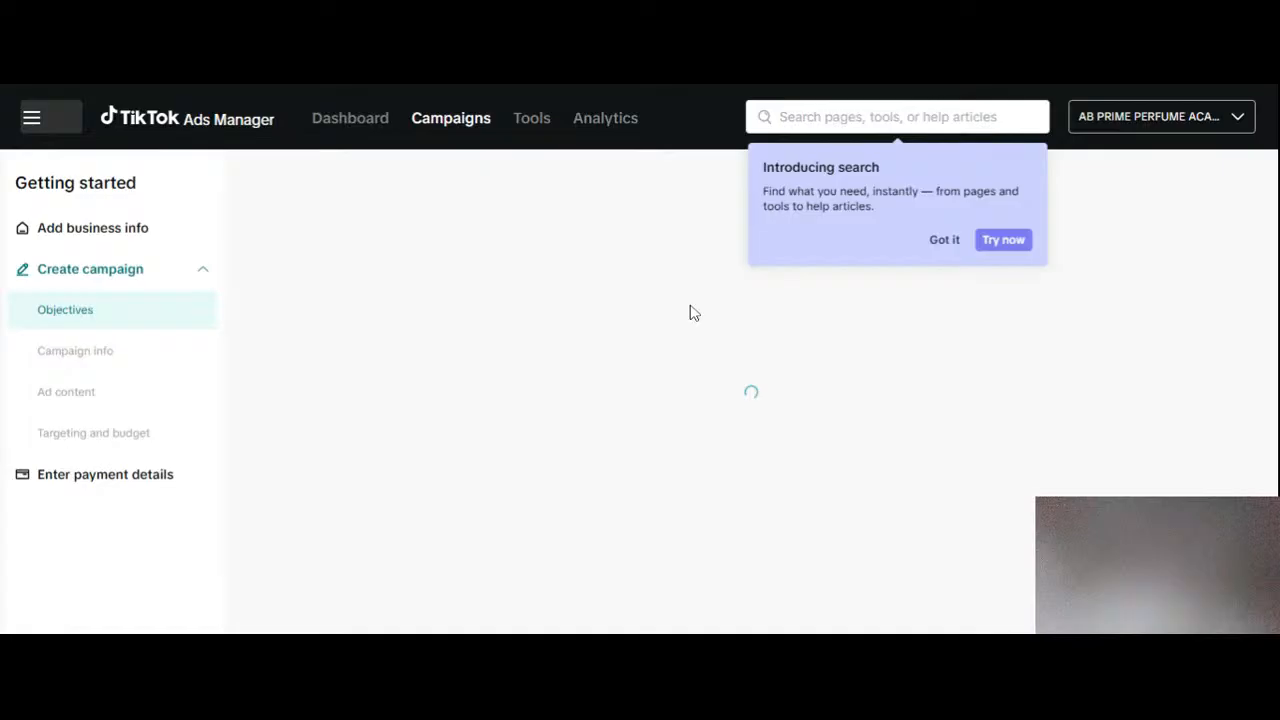
Dismiss the introducing search tip and open the ad accounts list in the header.
{"action": "left_click", "coordinate": [944, 241]}
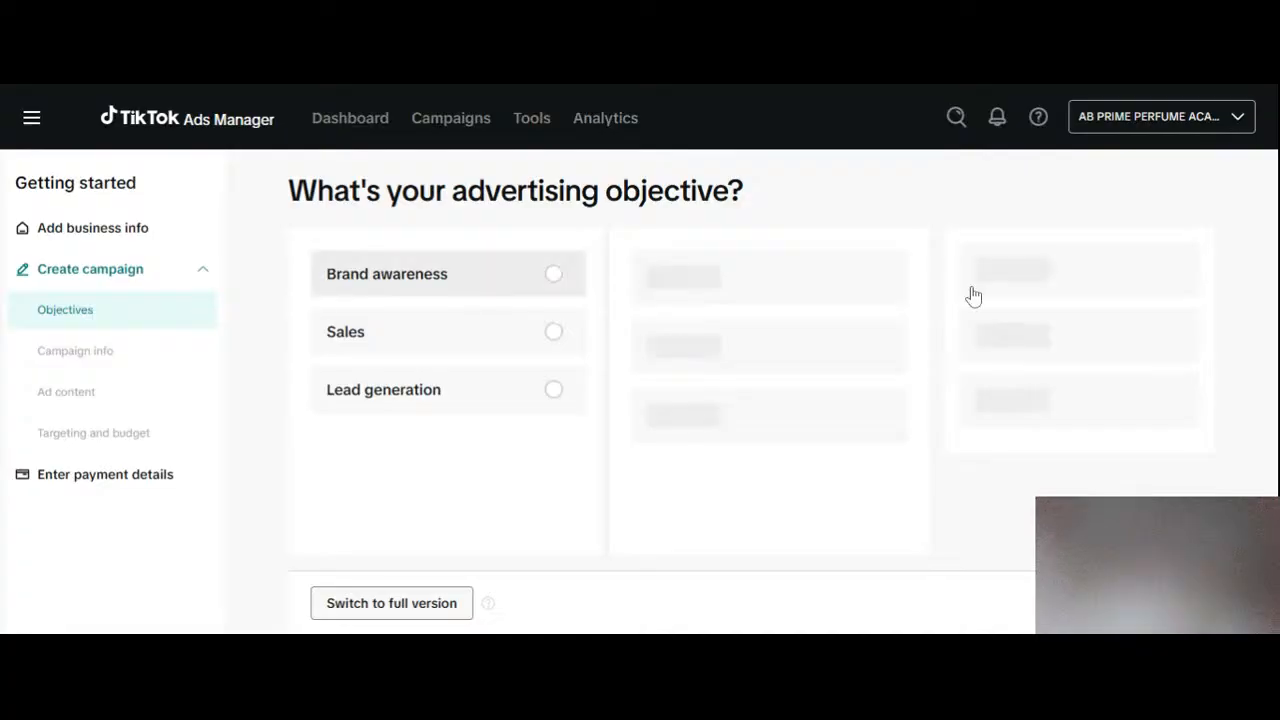
{"action": "left_click", "coordinate": [1240, 120]}
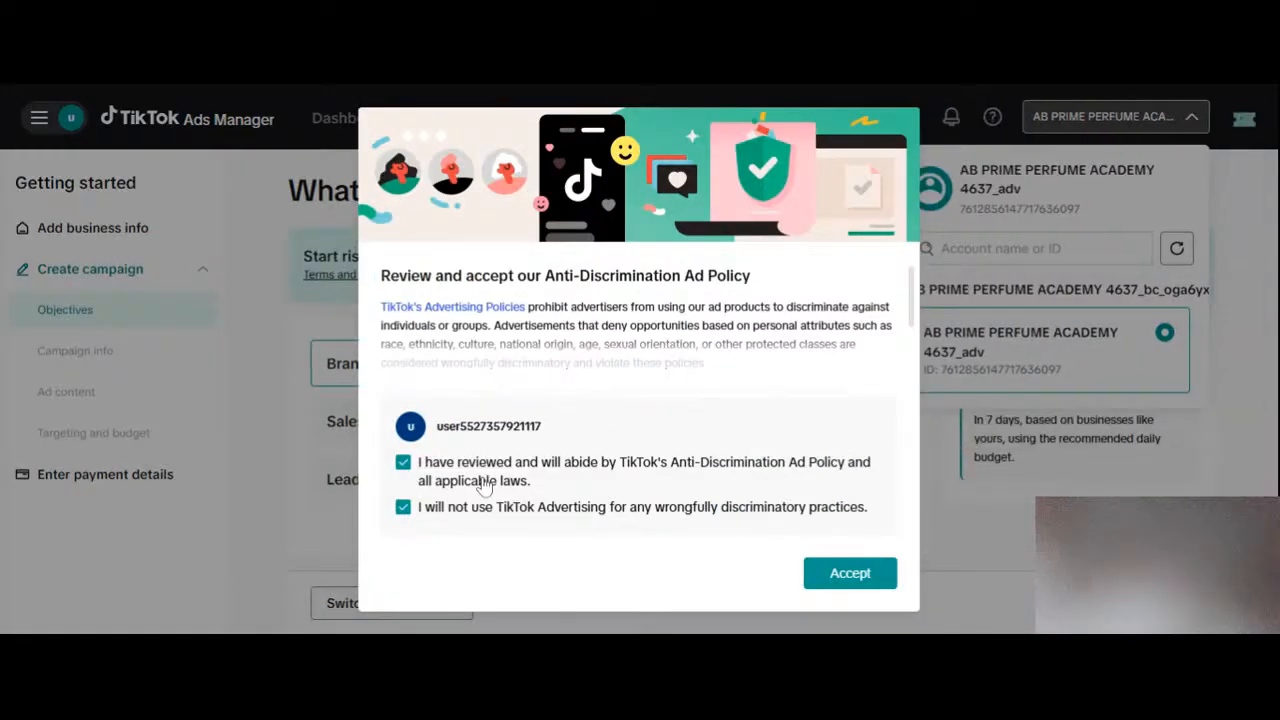
Accept the Anti-Discrimination Ad Policy, close the ad accounts list, and open the TikTok for Business menu.
{"action": "left_click", "coordinate": [849, 576]}
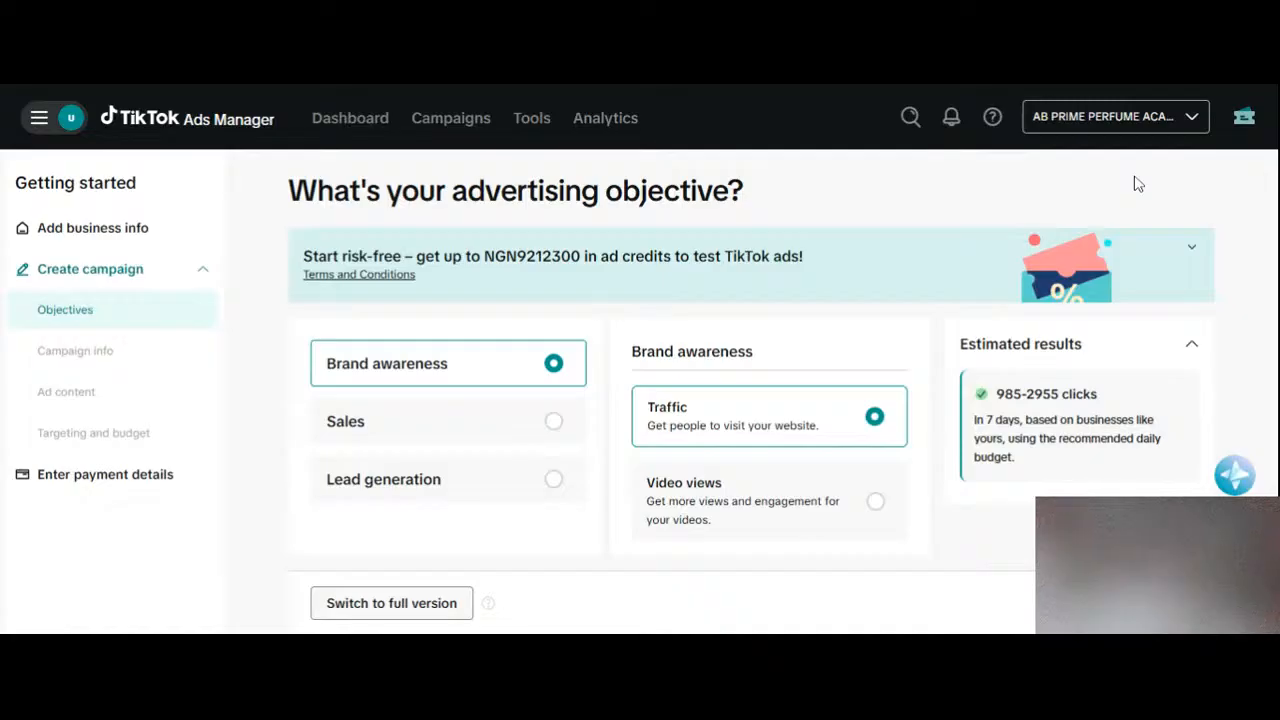
{"action": "left_click", "coordinate": [1189, 120]}
{"action": "left_click", "coordinate": [38, 117]}
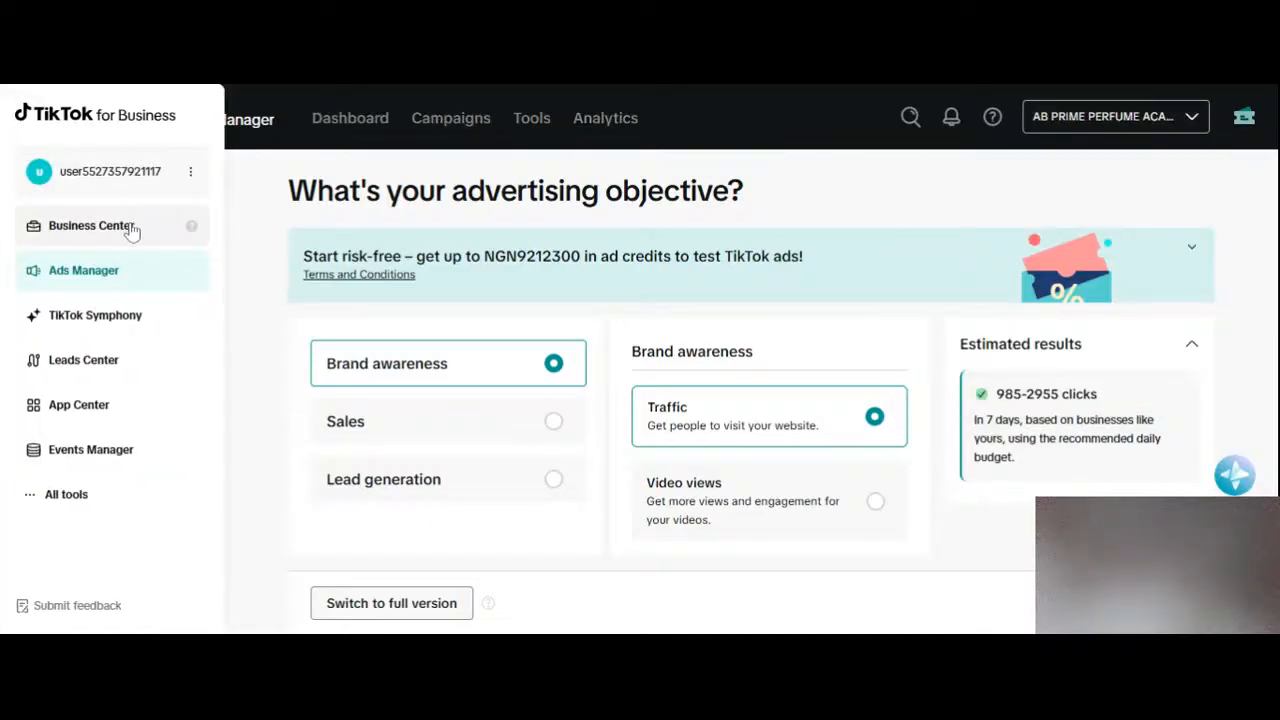
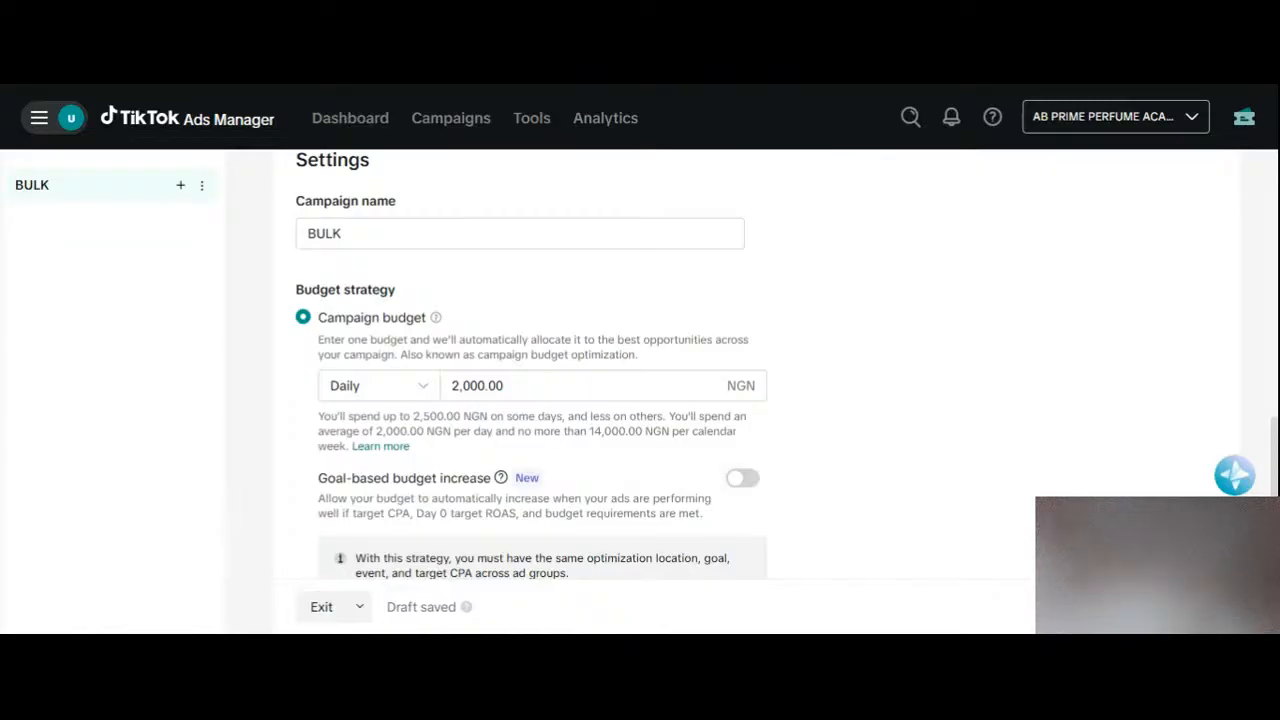
Switch Goal-based budget increase on and back off, keeping the Daily 2,000 NGN campaign budget.
{"action": "scroll", "coordinate": [612, 330], "scroll_direction": "down", "scroll_amount": 2}
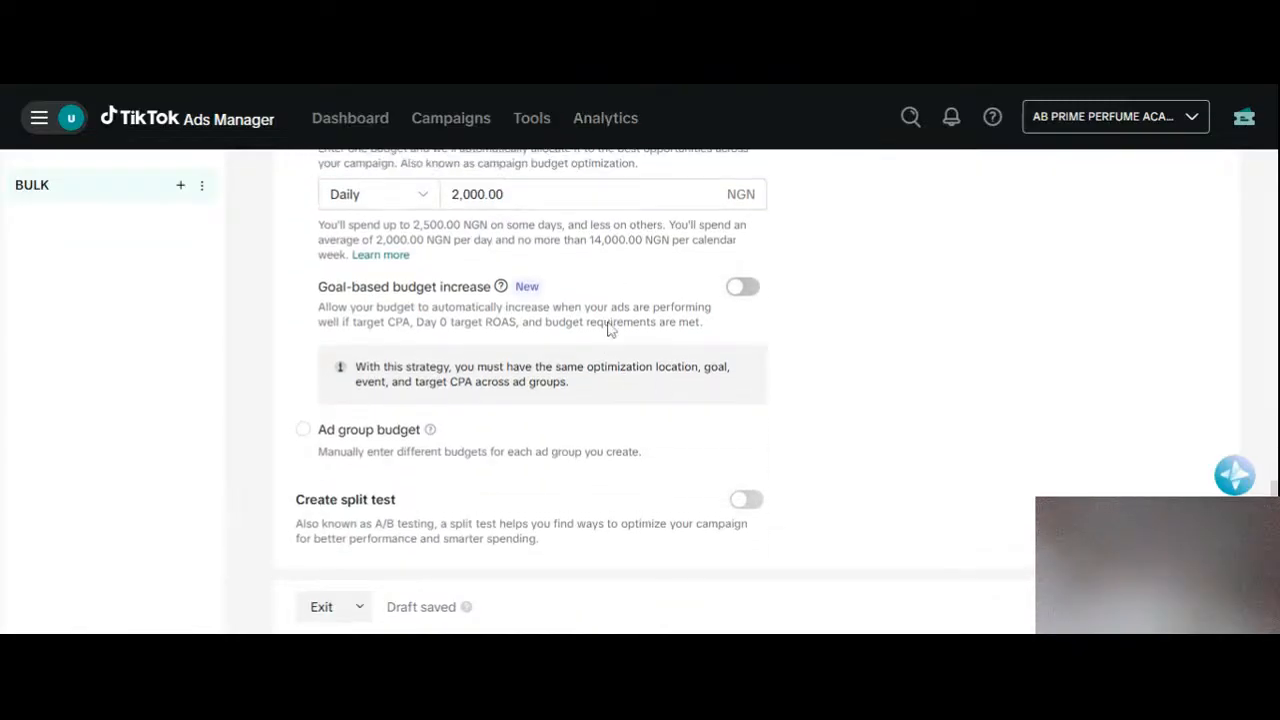
{"action": "scroll", "coordinate": [600, 330], "scroll_direction": "up", "scroll_amount": 1}
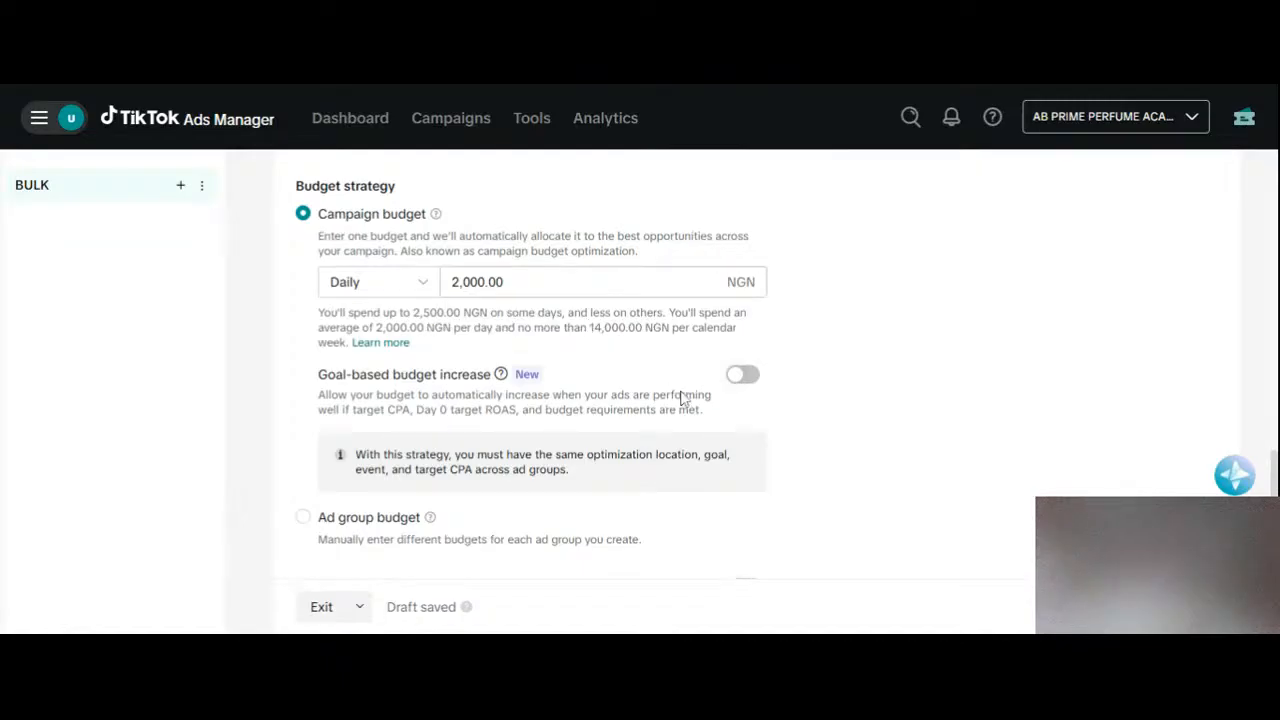
{"action": "left_click", "coordinate": [733, 377]}
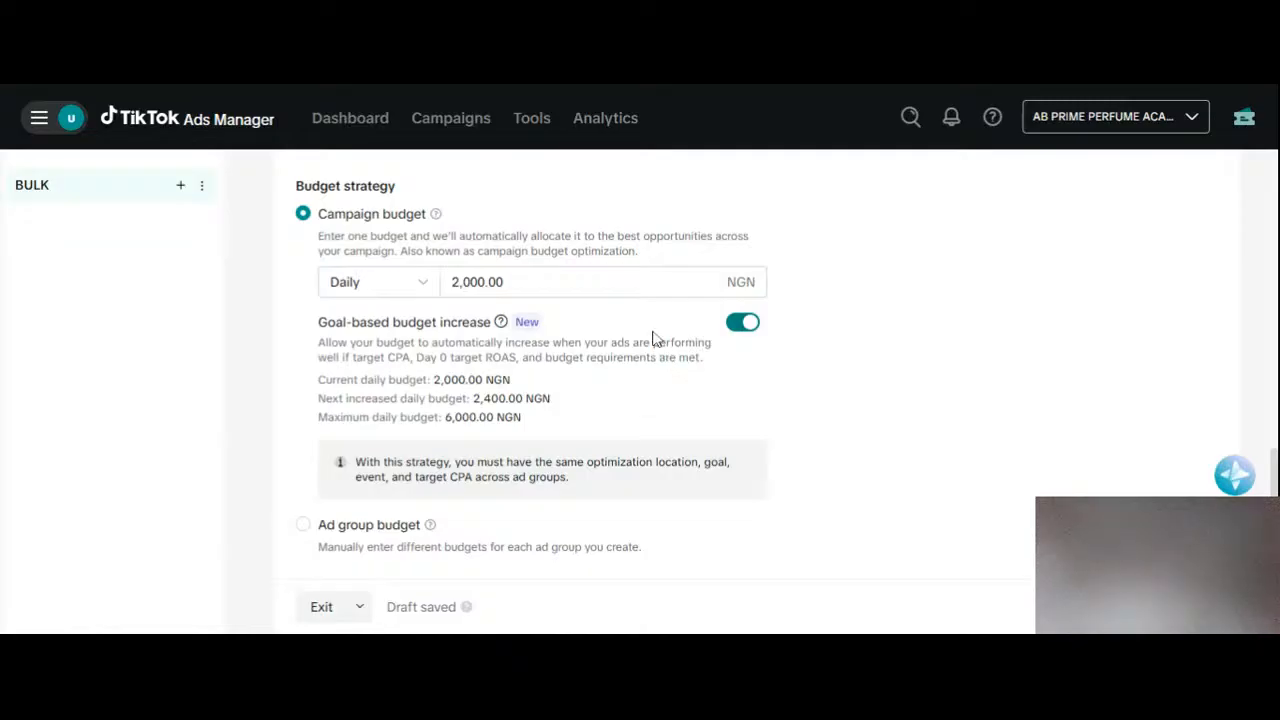
{"action": "left_click", "coordinate": [741, 322]}
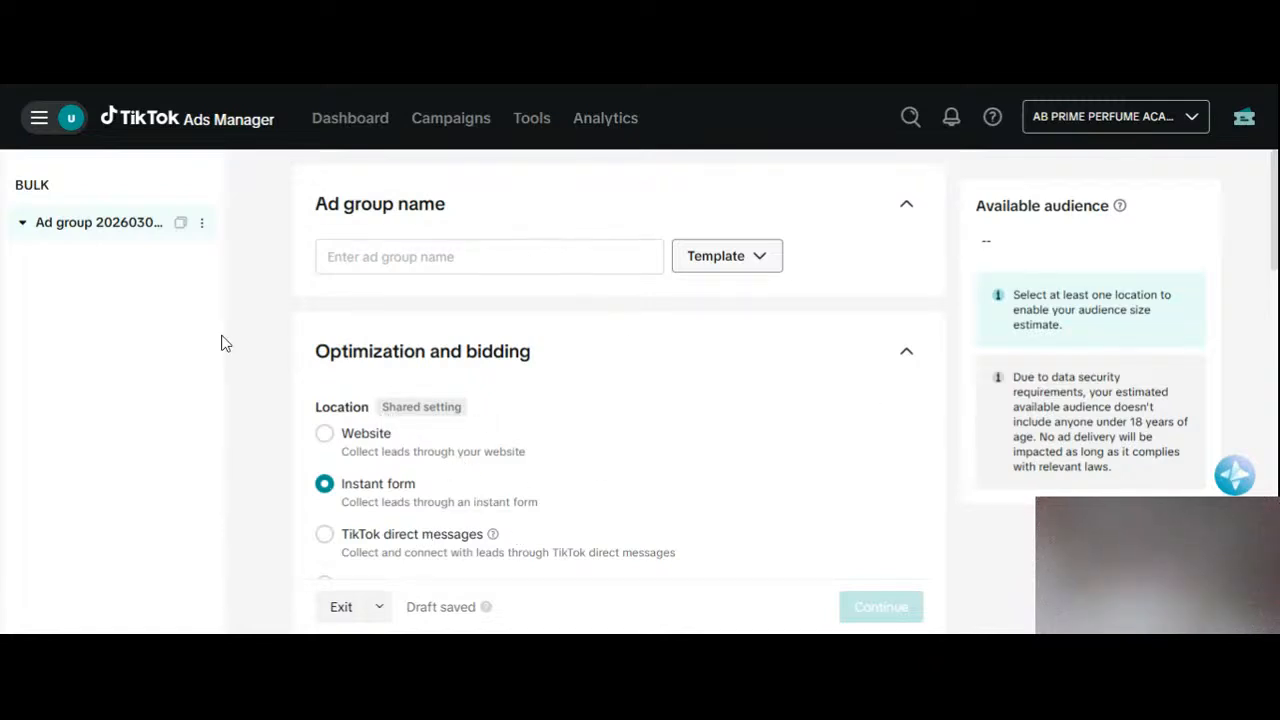
{"action": "scroll", "coordinate": [606, 323], "scroll_direction": "down", "scroll_amount": 3}
{"action": "scroll", "coordinate": [578, 362], "scroll_direction": "up", "scroll_amount": 1}
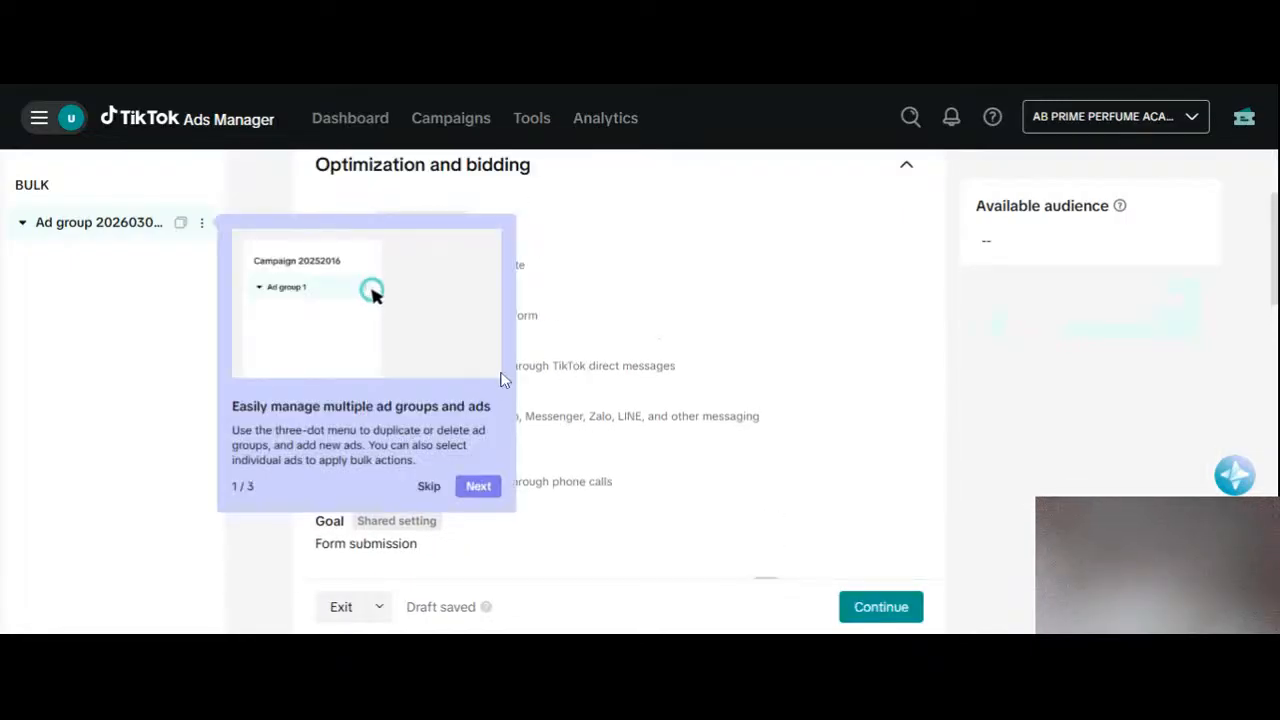
{"action": "left_click", "coordinate": [428, 487]}
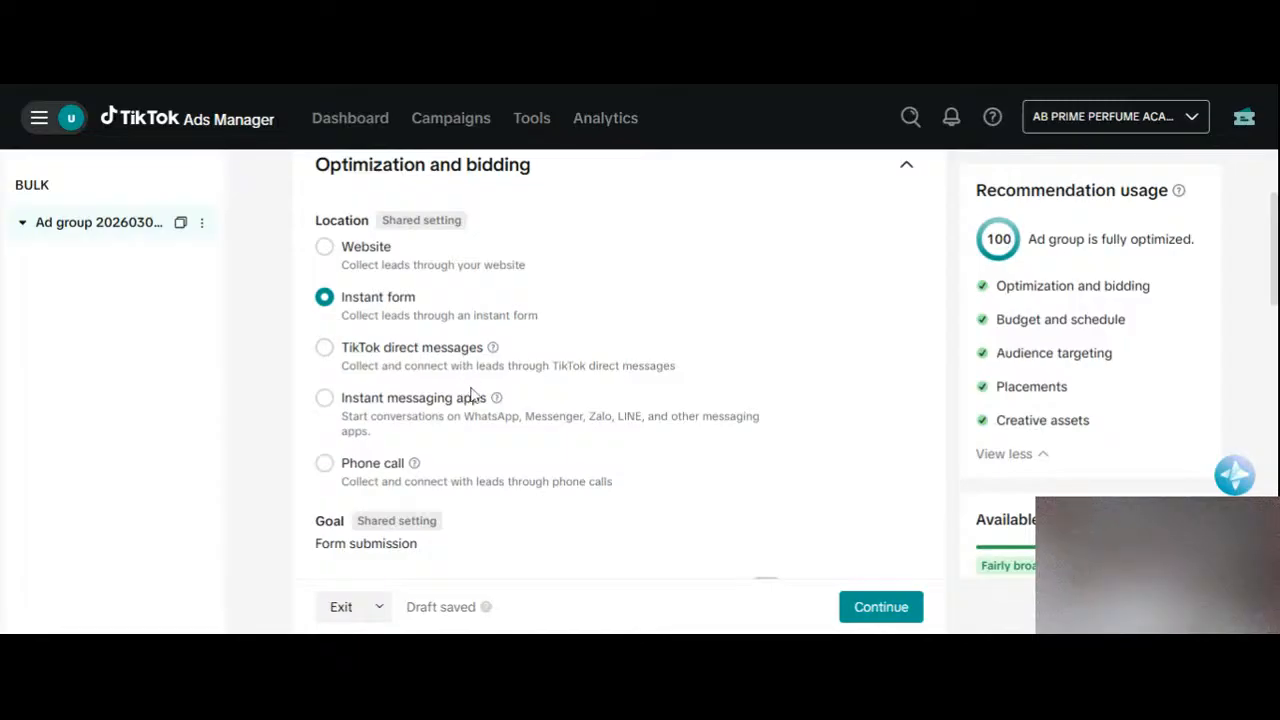
Collect leads through Instant messaging apps with Conversations as the optimization goal.
{"action": "mouse_move", "coordinate": [500, 411]}
{"action": "left_click", "coordinate": [336, 400]}
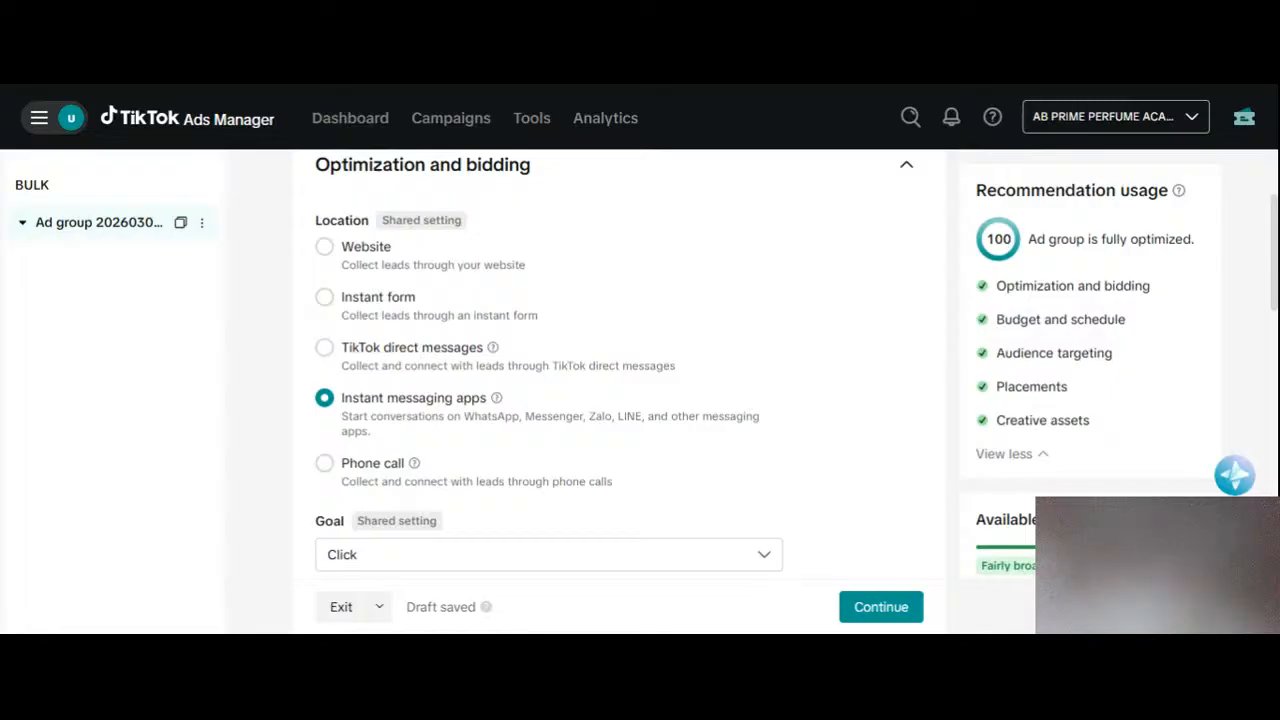
{"action": "scroll", "coordinate": [634, 363], "scroll_direction": "down", "scroll_amount": 1}
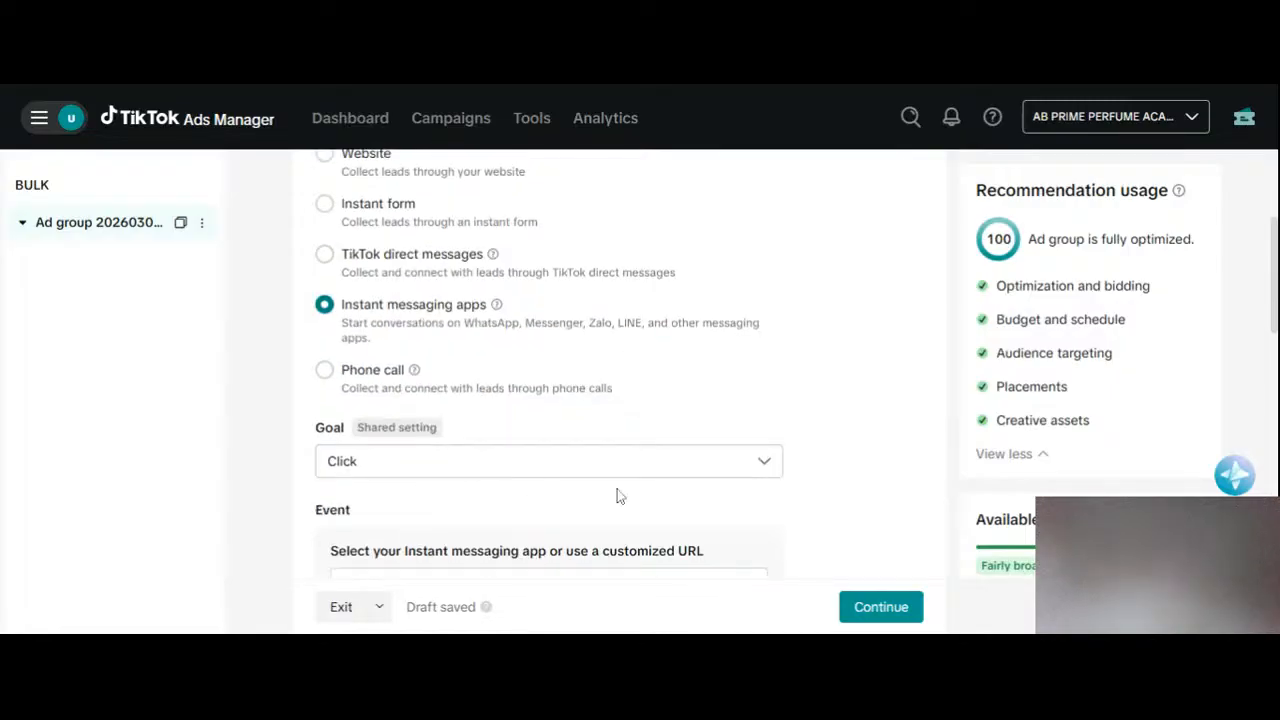
{"action": "left_click", "coordinate": [766, 470]}
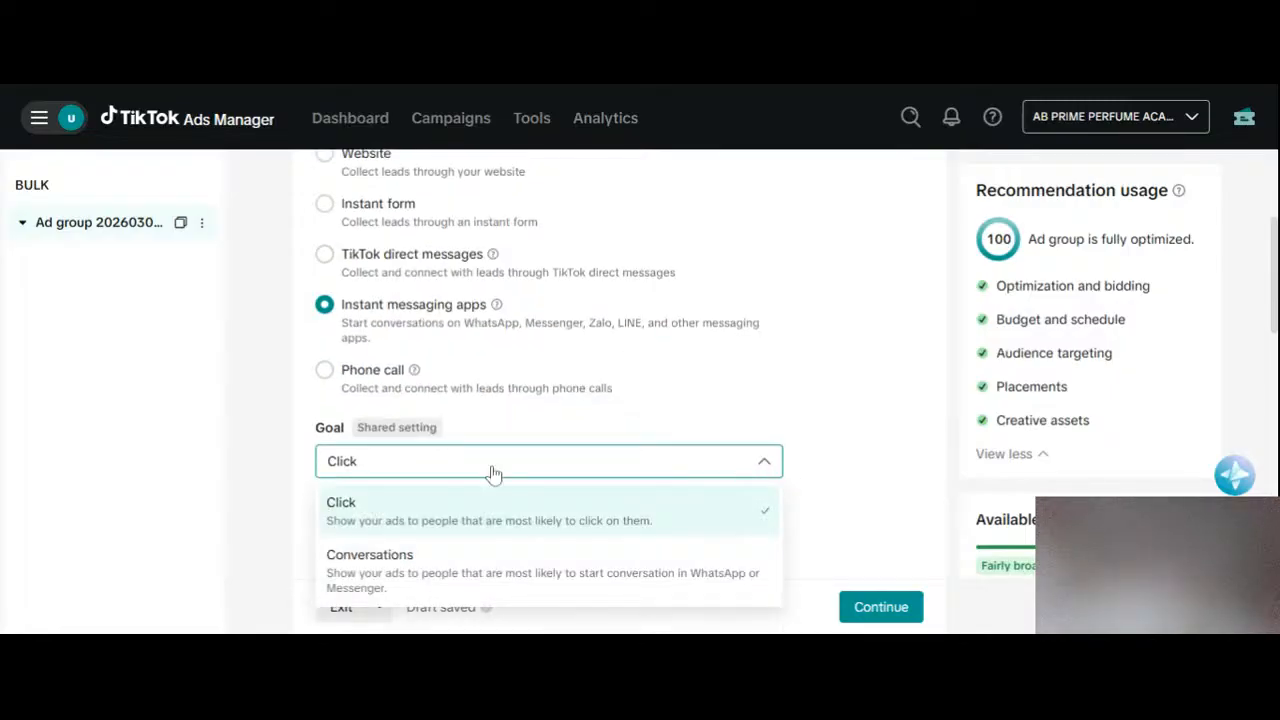
{"action": "scroll", "coordinate": [493, 474], "scroll_direction": "down", "scroll_amount": 2}
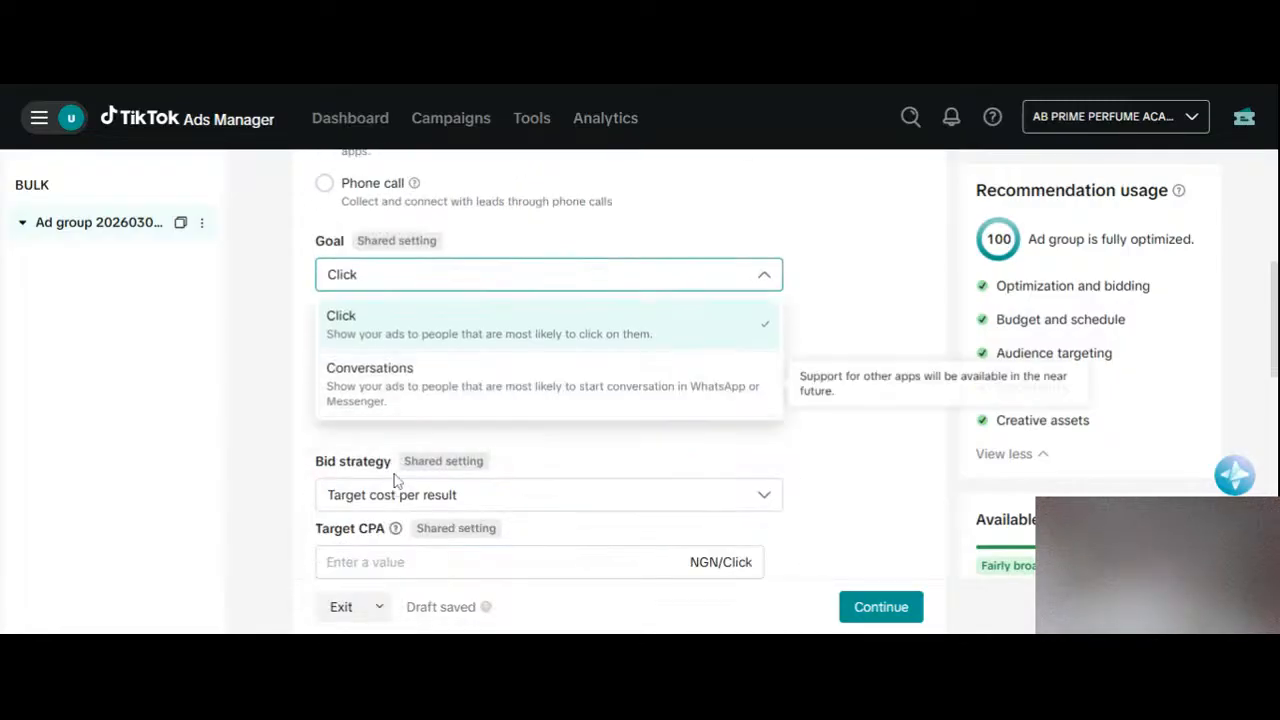
{"action": "left_click", "coordinate": [370, 386]}
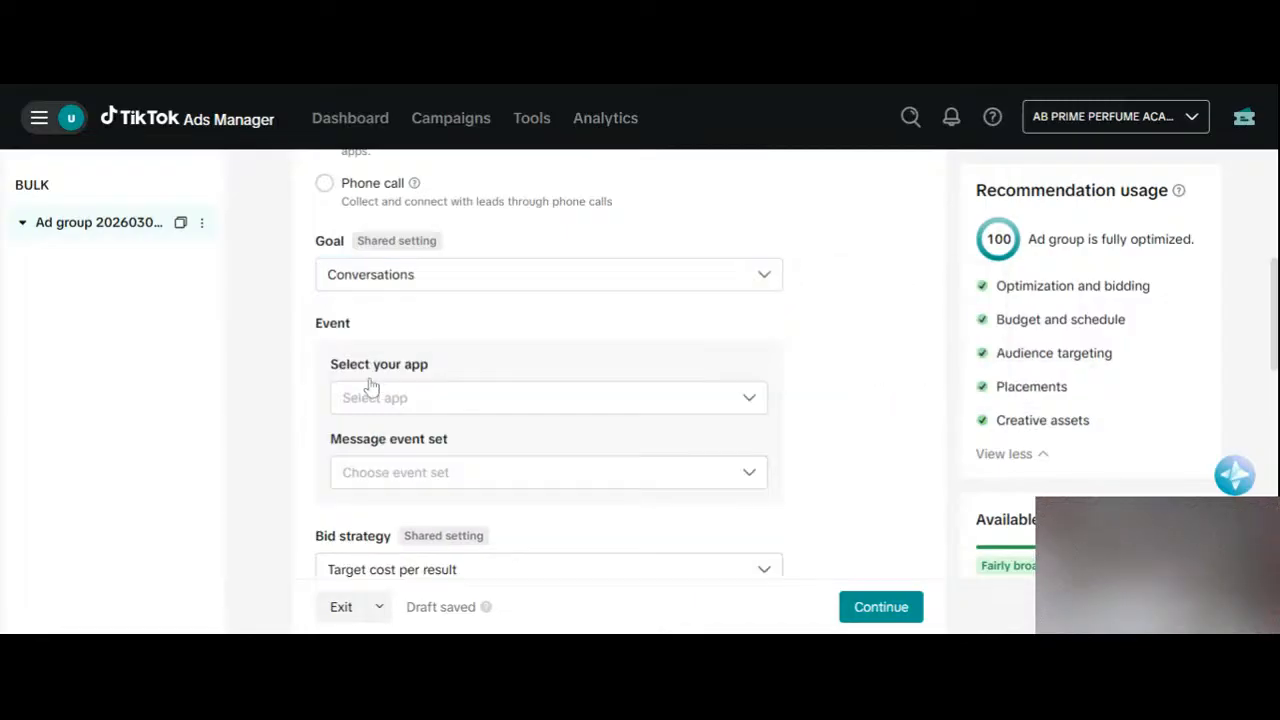
Choose WhatsApp and enter the business phone number with Nigeria's country code.
{"action": "left_click", "coordinate": [456, 403]}
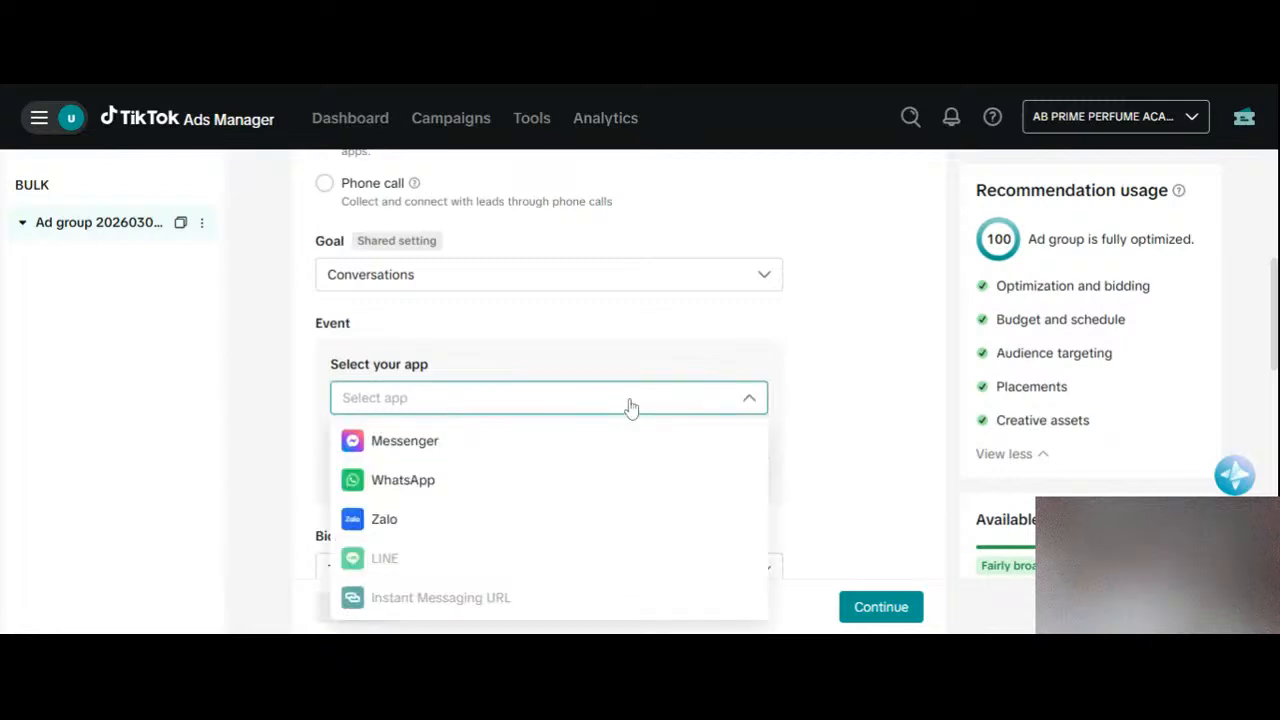
{"action": "left_click", "coordinate": [486, 480]}
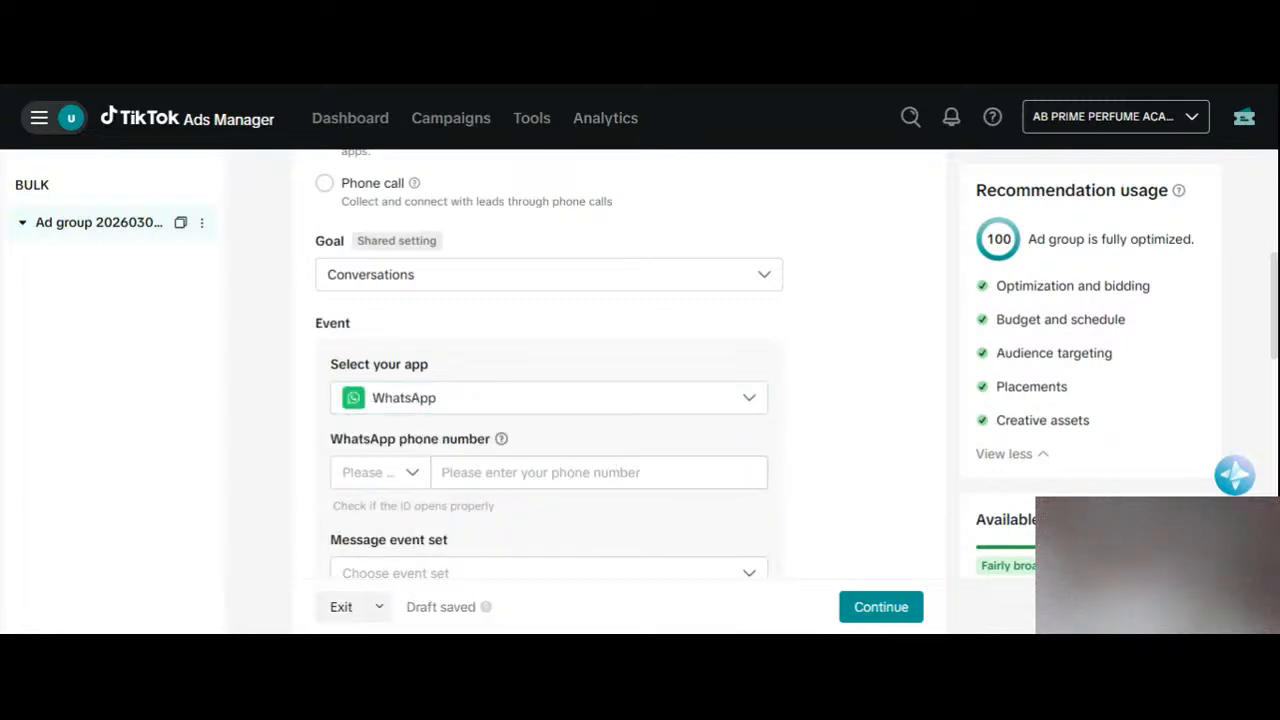
{"action": "left_click", "coordinate": [414, 476]}
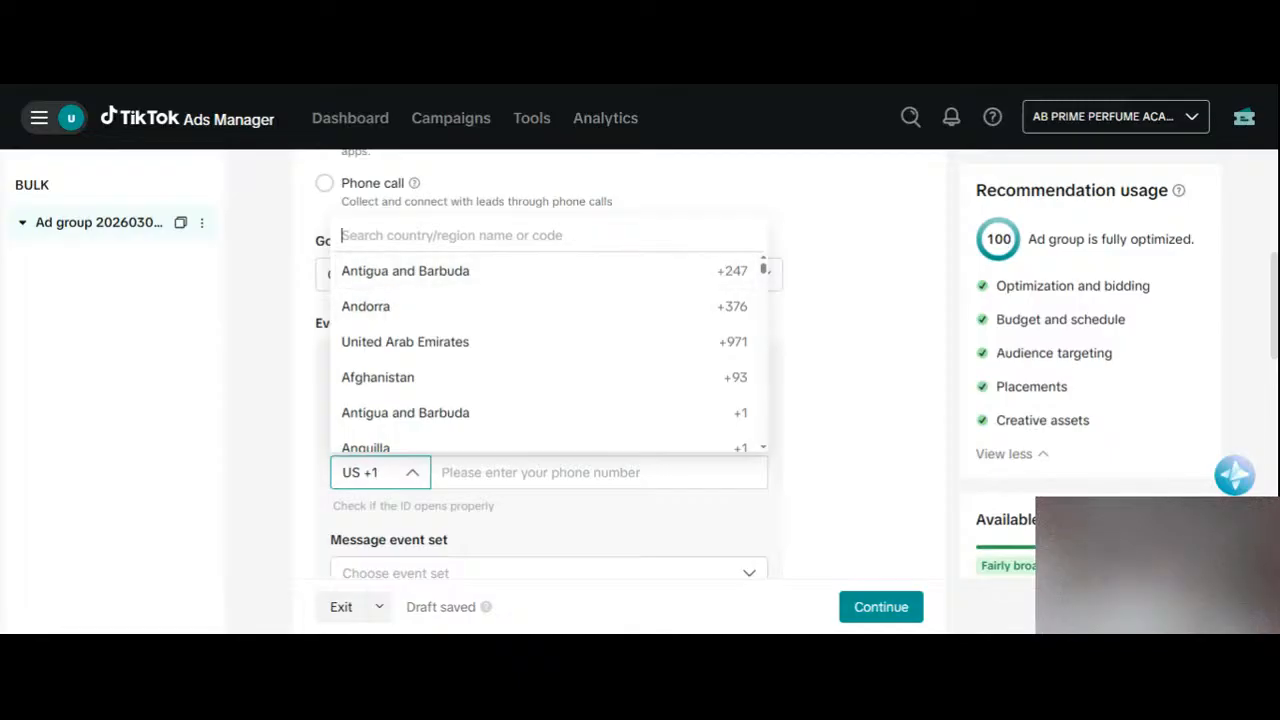
{"action": "type", "text": "NIGER"}
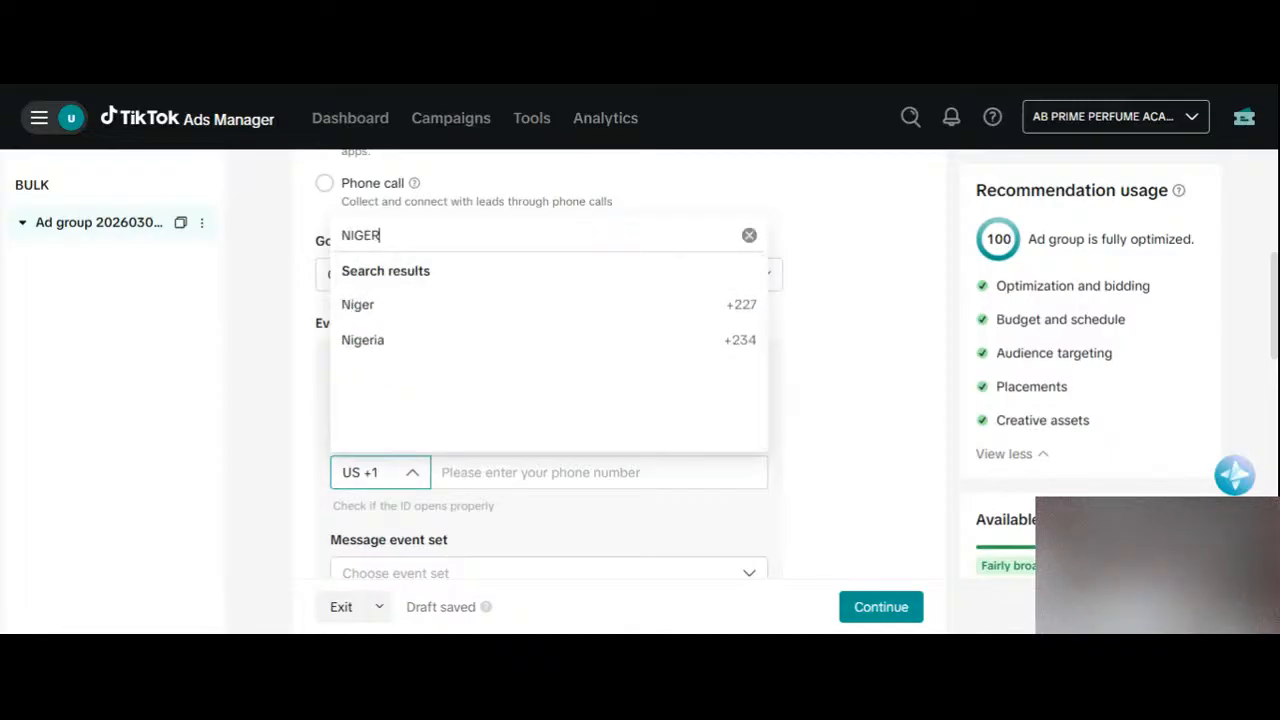
{"action": "left_click", "coordinate": [386, 333]}
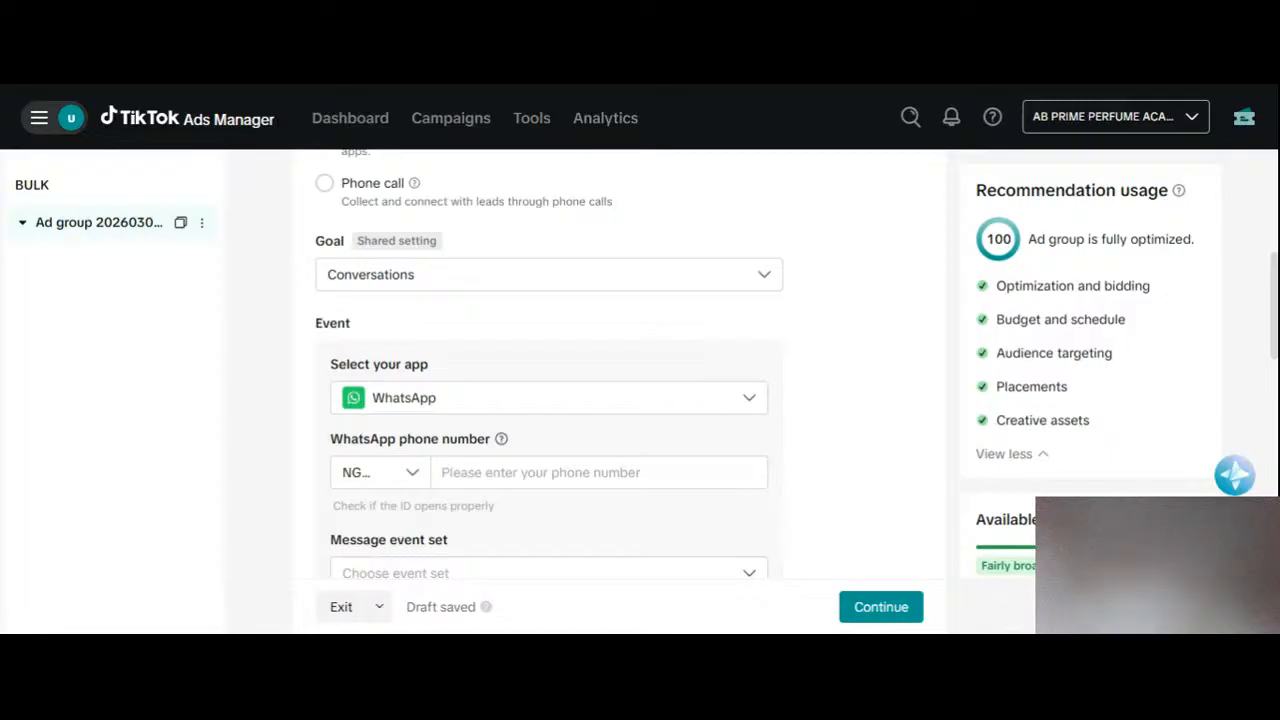
{"action": "left_click", "coordinate": [520, 472]}
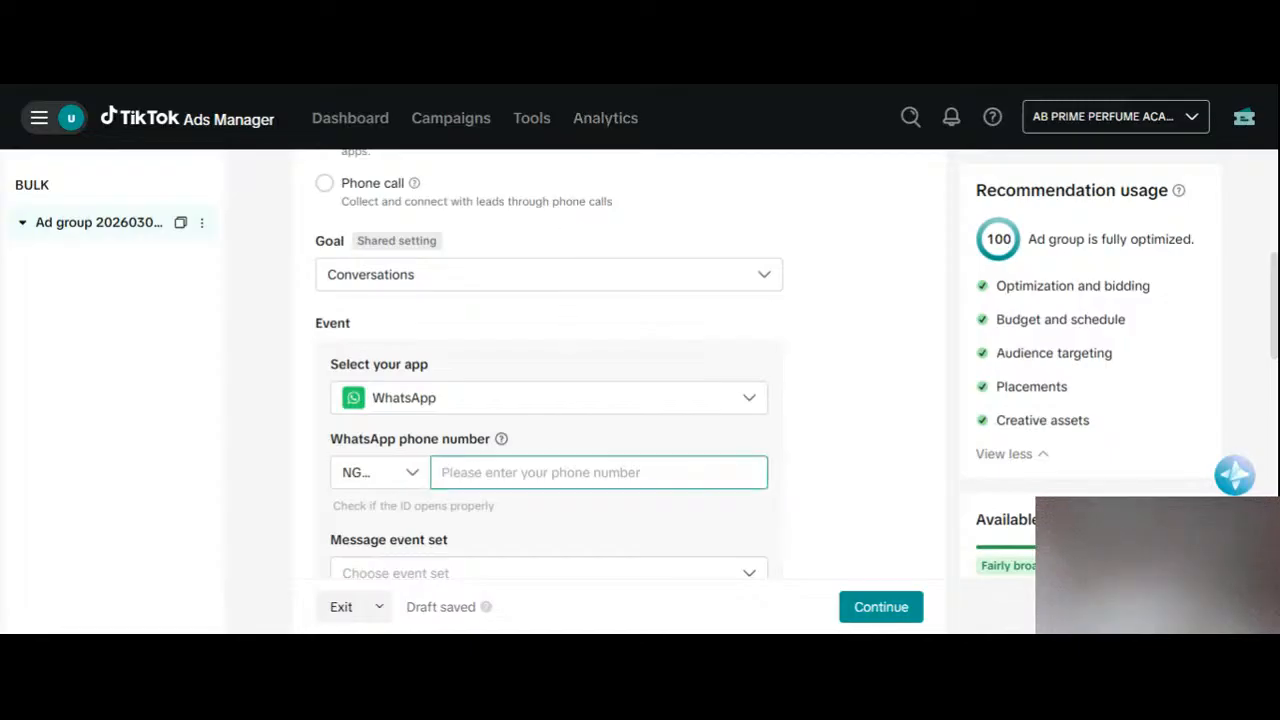
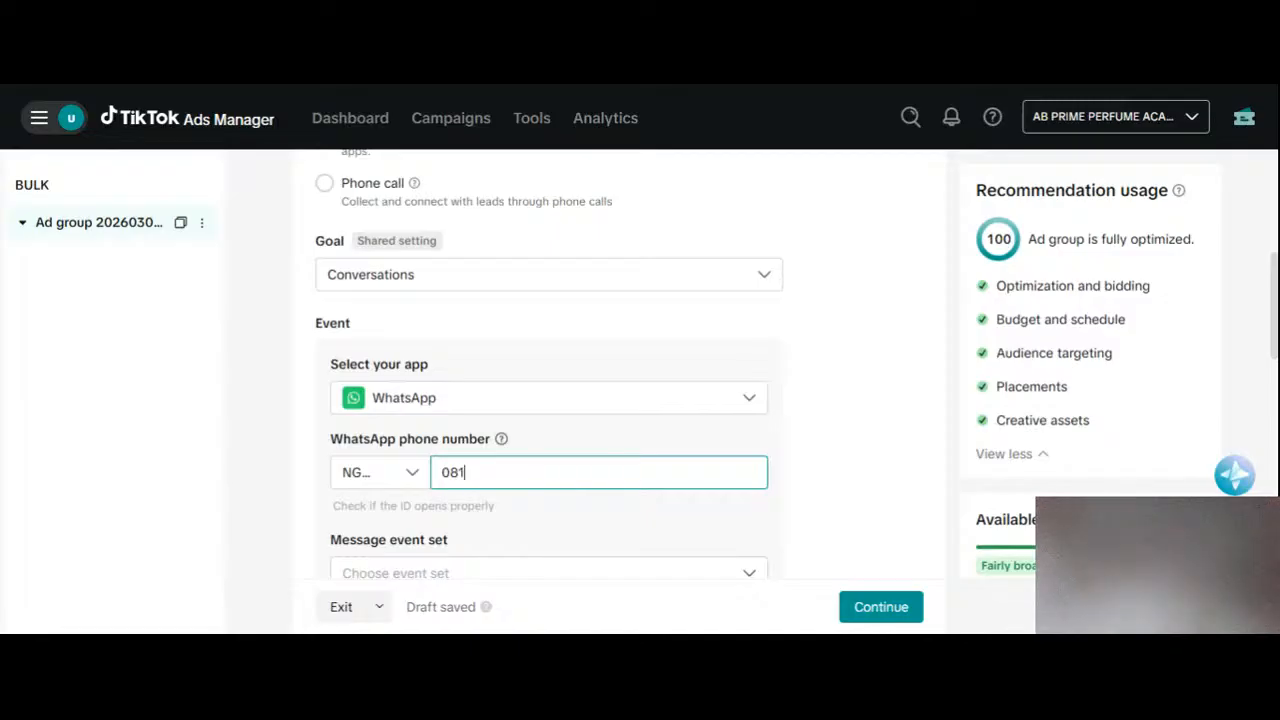
{"action": "scroll", "coordinate": [557, 404], "scroll_direction": "down", "scroll_amount": 2}
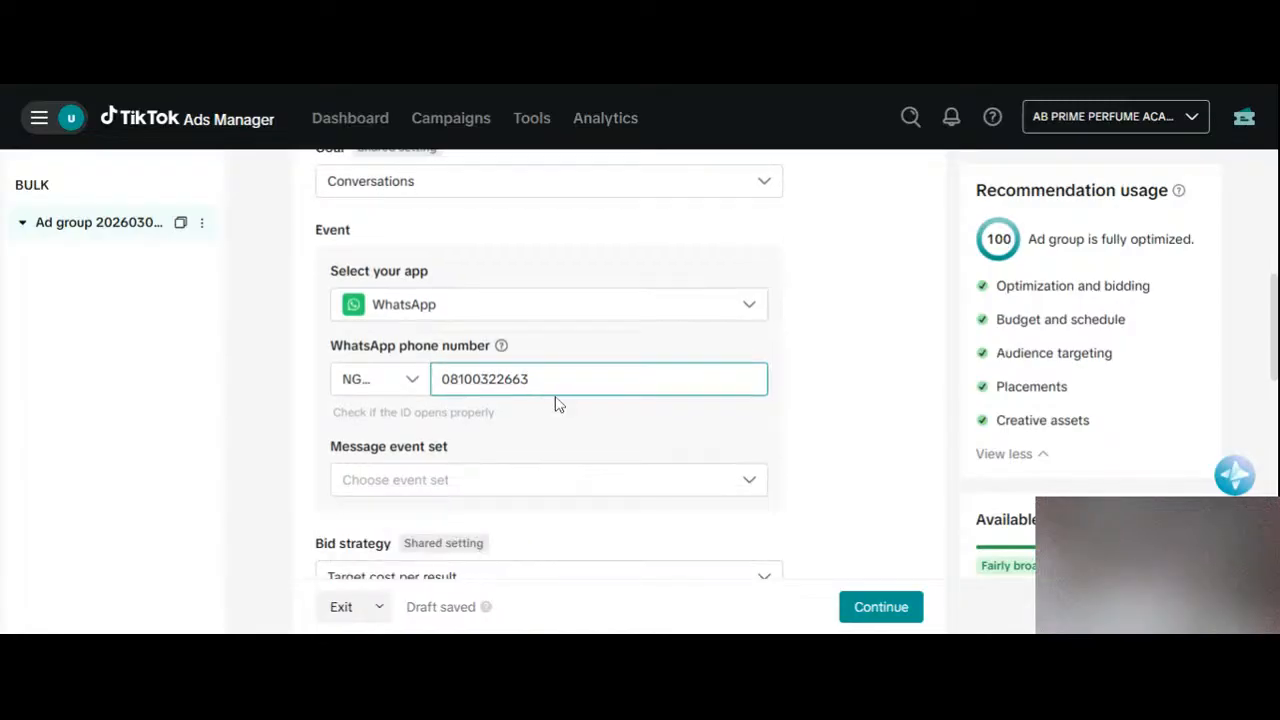
{"action": "scroll", "coordinate": [557, 406], "scroll_direction": "down", "scroll_amount": 1}
Leave the message event set empty and change Bid strategy to Highest volume.
{"action": "left_click", "coordinate": [754, 393]}
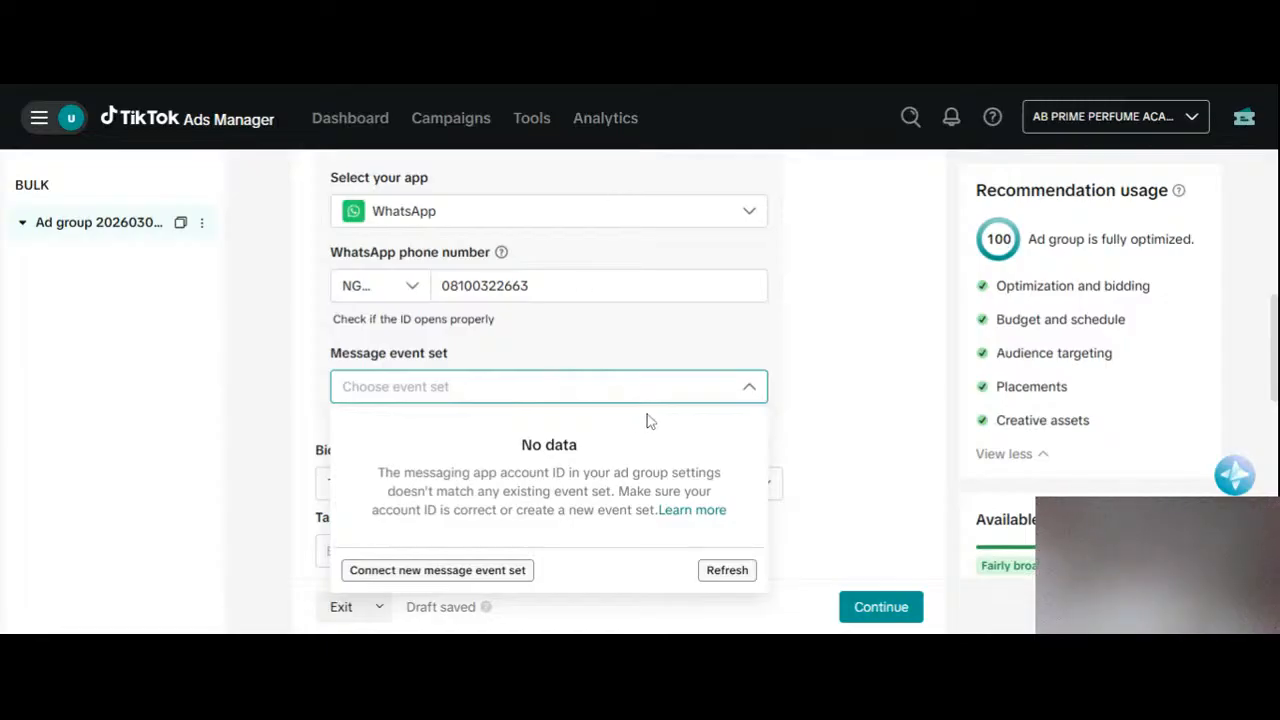
{"action": "left_click", "coordinate": [877, 381]}
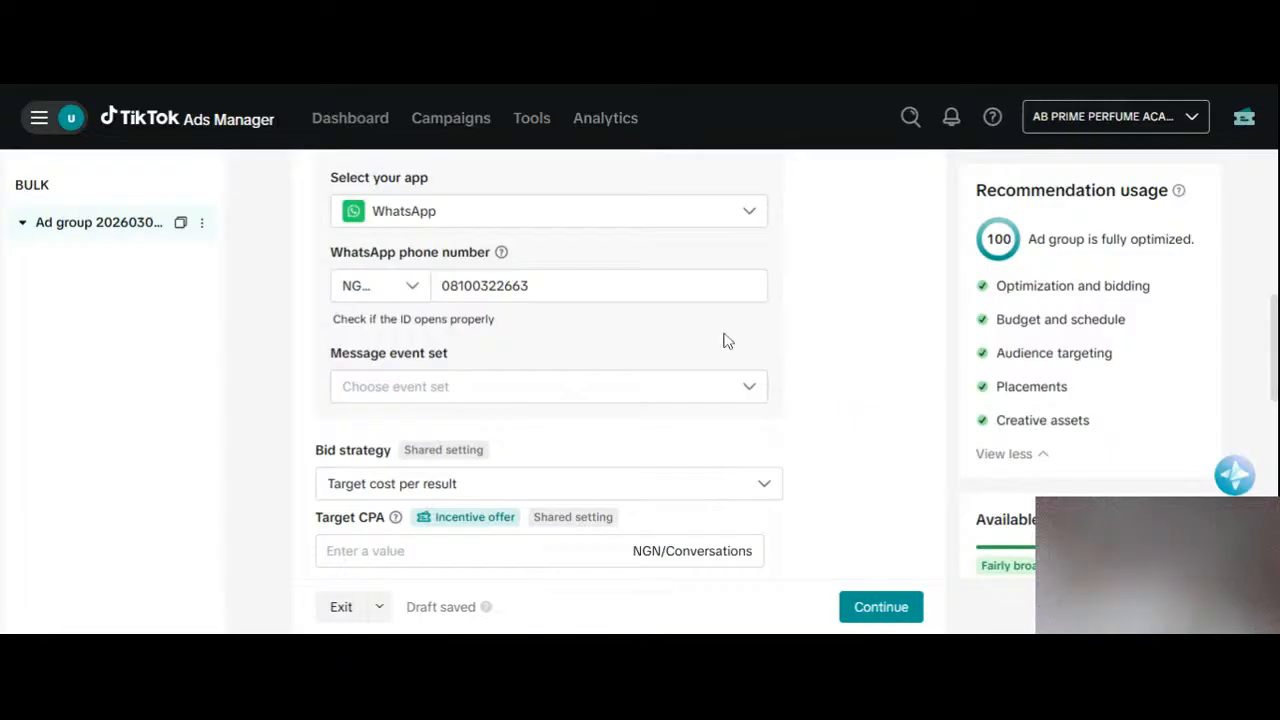
{"action": "scroll", "coordinate": [697, 331], "scroll_direction": "down", "scroll_amount": 1}
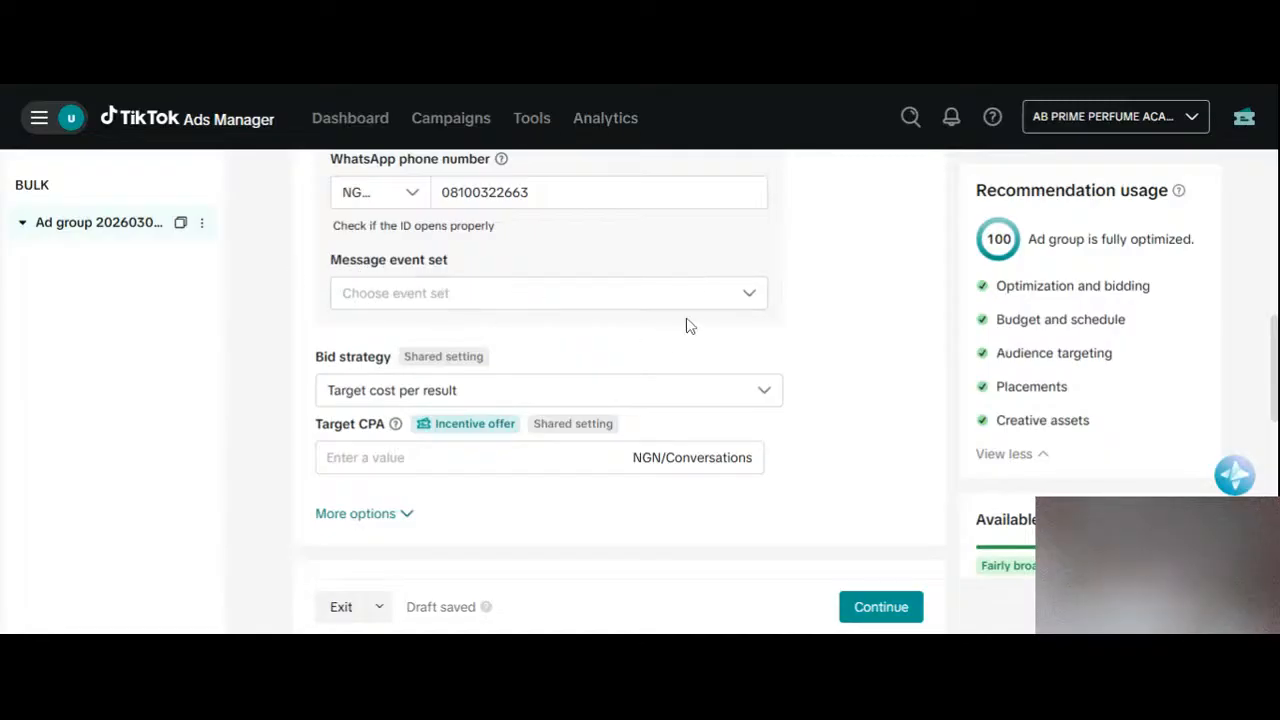
{"action": "left_click", "coordinate": [746, 401]}
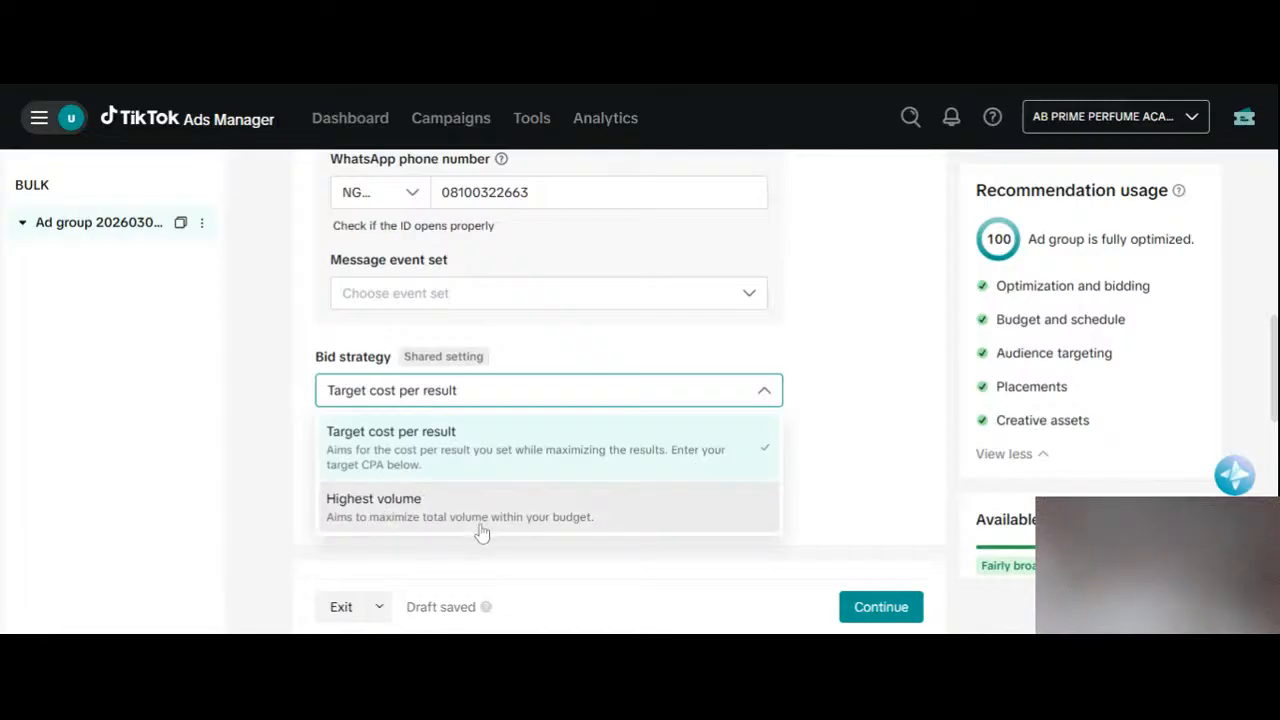
{"action": "left_click", "coordinate": [518, 530]}
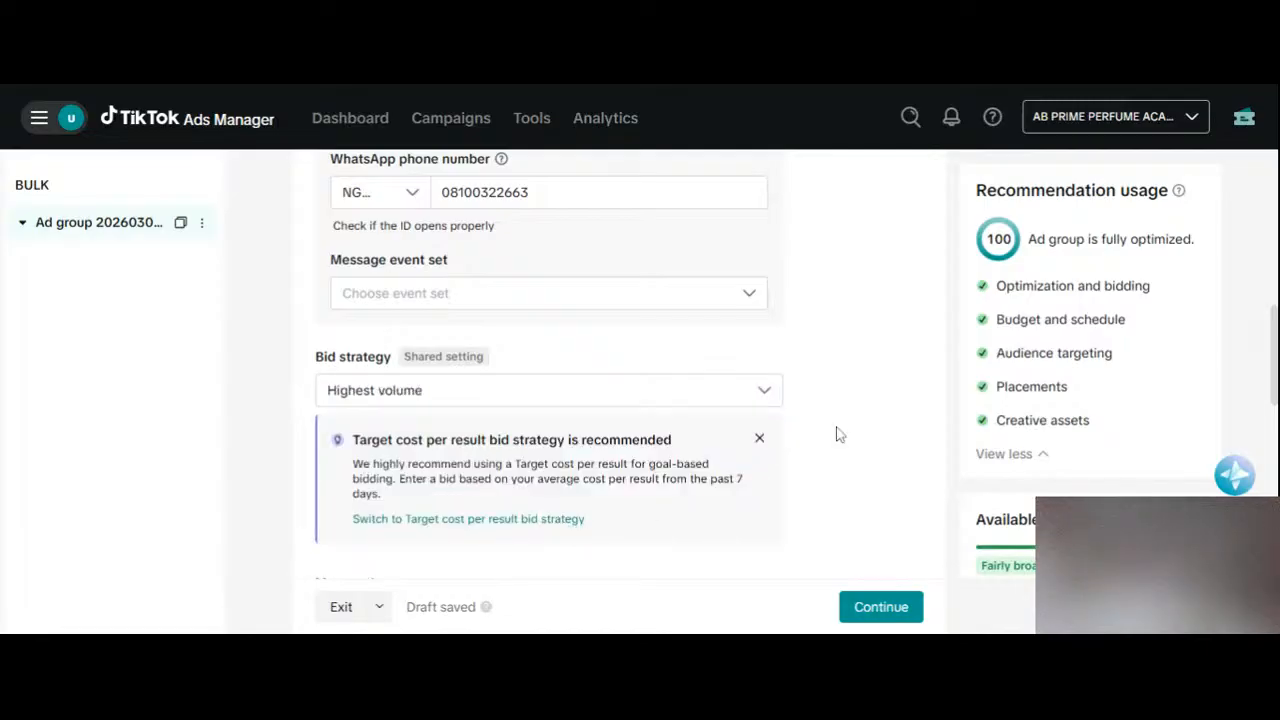
{"action": "scroll", "coordinate": [757, 411], "scroll_direction": "down", "scroll_amount": 4}
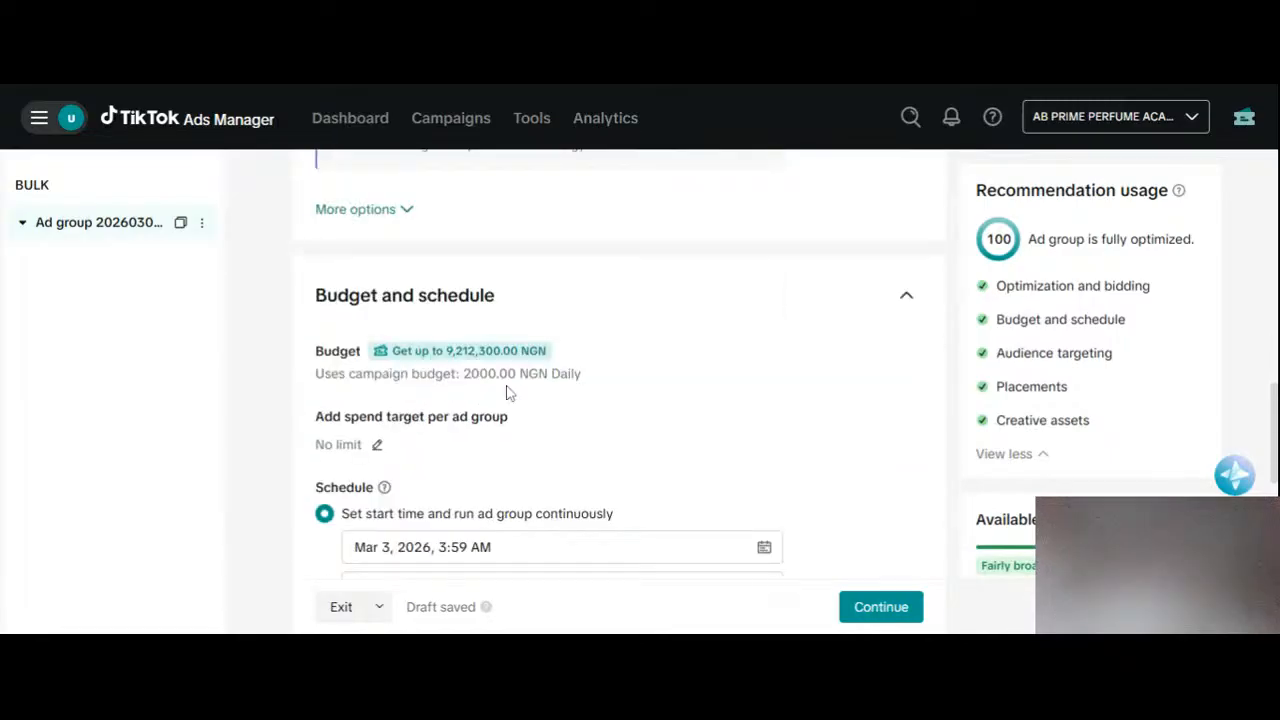
{"action": "scroll", "coordinate": [509, 393], "scroll_direction": "down", "scroll_amount": 1}
{"action": "scroll", "coordinate": [505, 393], "scroll_direction": "down", "scroll_amount": 1}
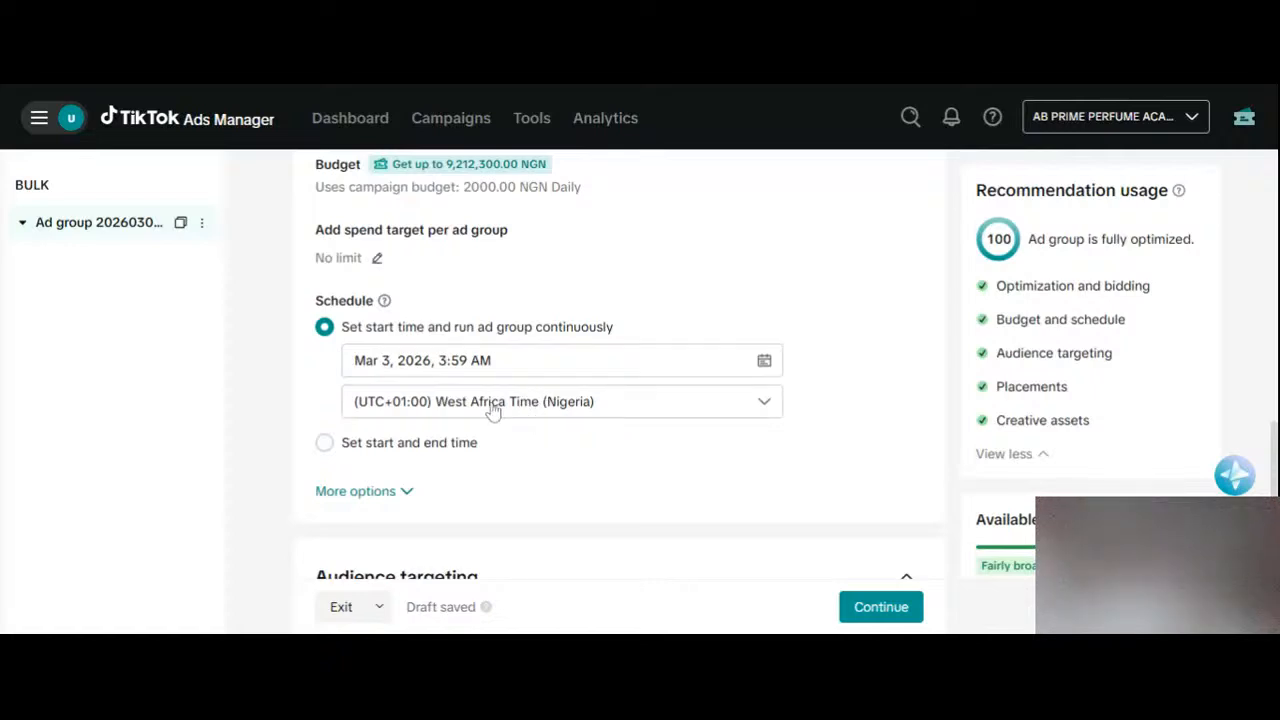
{"action": "scroll", "coordinate": [429, 389], "scroll_direction": "down", "scroll_amount": 1}
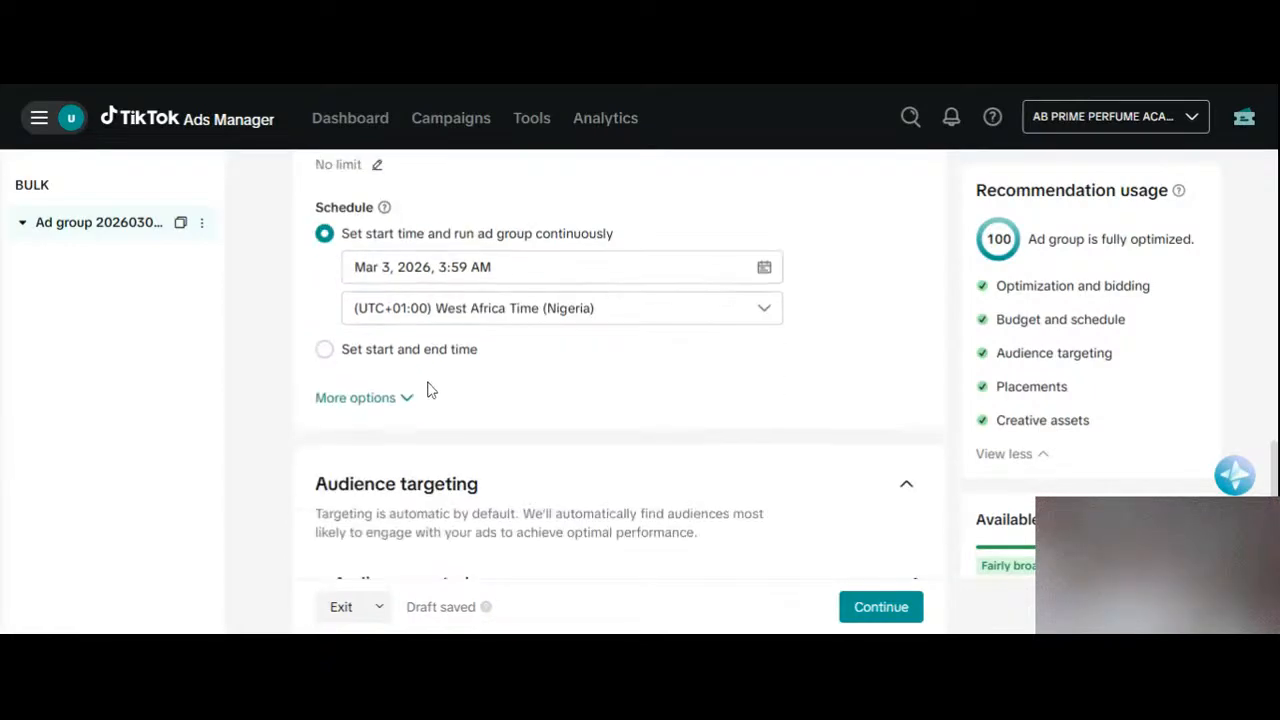
{"action": "scroll", "coordinate": [600, 500], "scroll_direction": "down", "scroll_amount": 1}
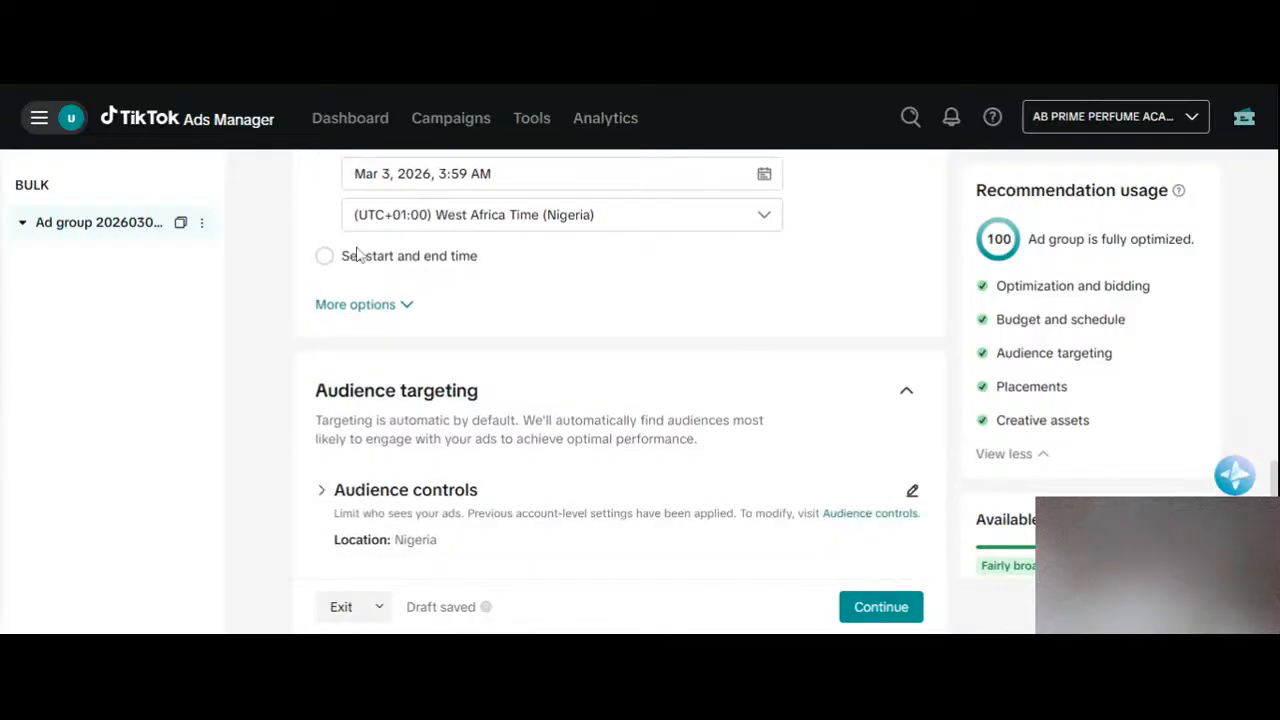
{"action": "scroll", "coordinate": [386, 467], "scroll_direction": "down", "scroll_amount": 2}
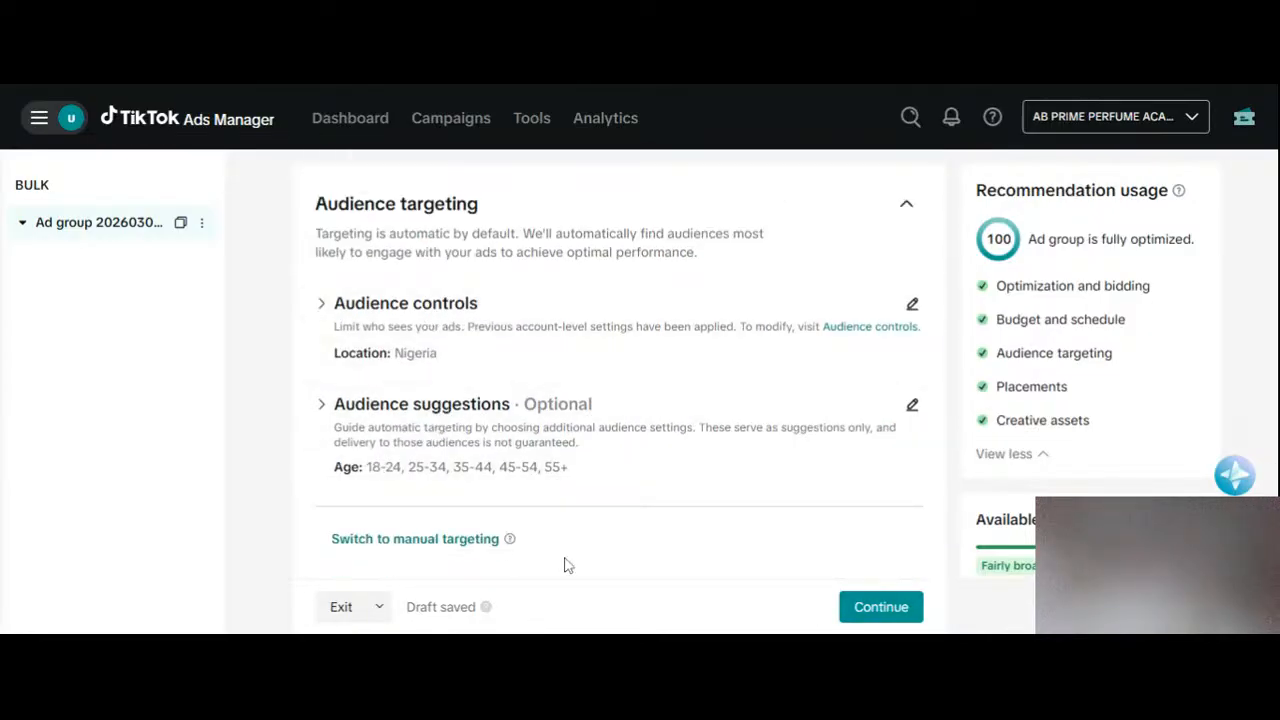
{"action": "scroll", "coordinate": [540, 533], "scroll_direction": "down", "scroll_amount": 1}
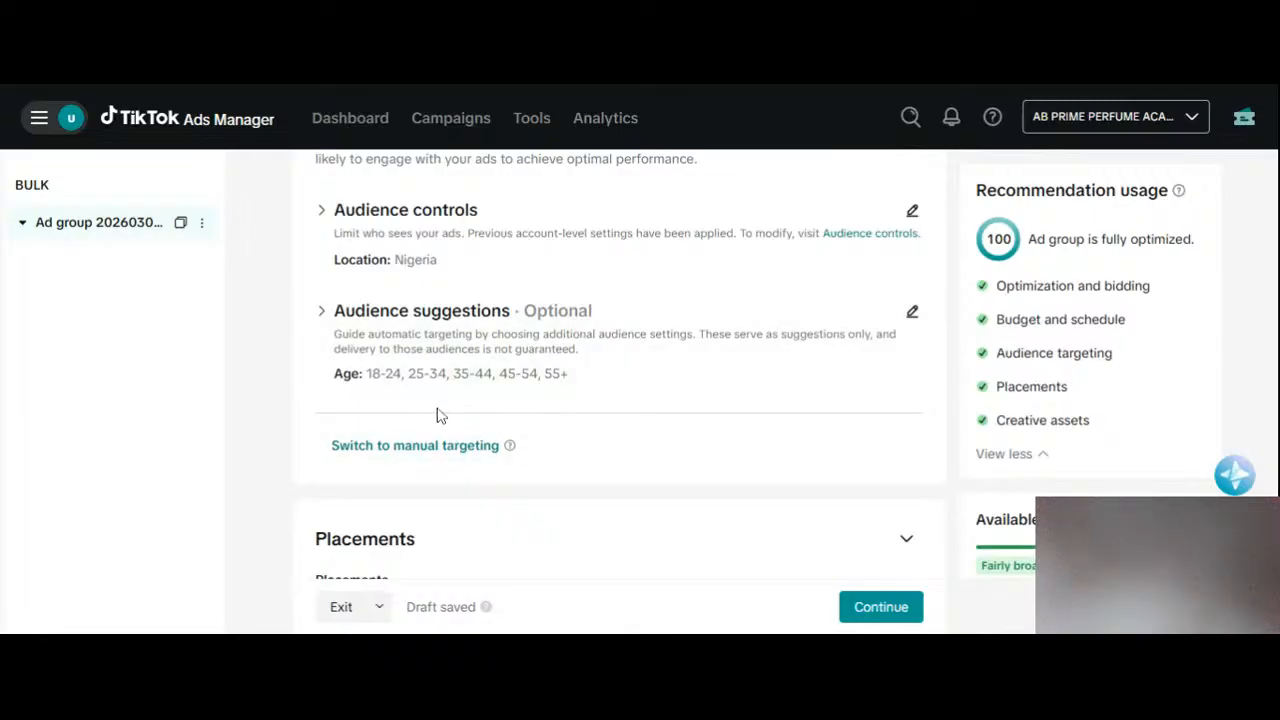
Switch Audience targeting from automatic to manual, revealing demographics, detailed targeting and device settings.
{"action": "left_click", "coordinate": [416, 448]}
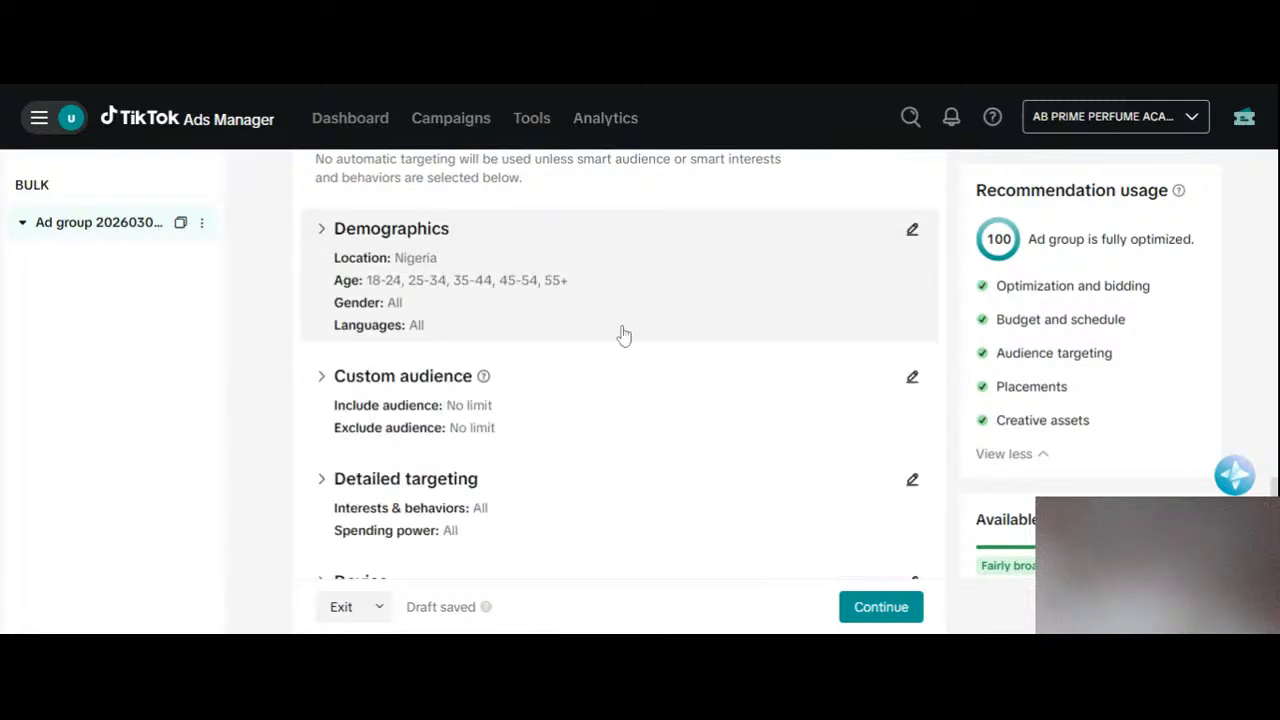
{"action": "scroll", "coordinate": [620, 328], "scroll_direction": "down", "scroll_amount": 1}
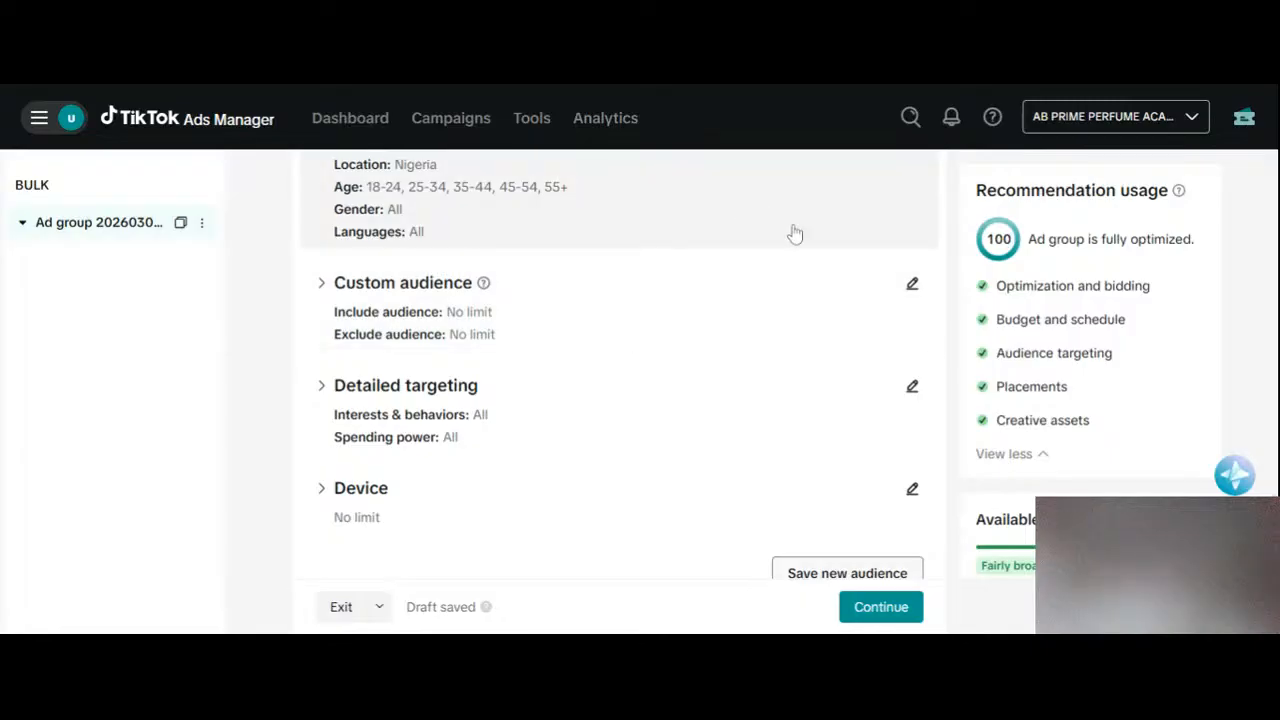
{"action": "scroll", "coordinate": [795, 234], "scroll_direction": "down", "scroll_amount": 1}
{"action": "scroll", "coordinate": [664, 227], "scroll_direction": "up", "scroll_amount": 1}
{"action": "scroll", "coordinate": [668, 235], "scroll_direction": "up", "scroll_amount": 1}
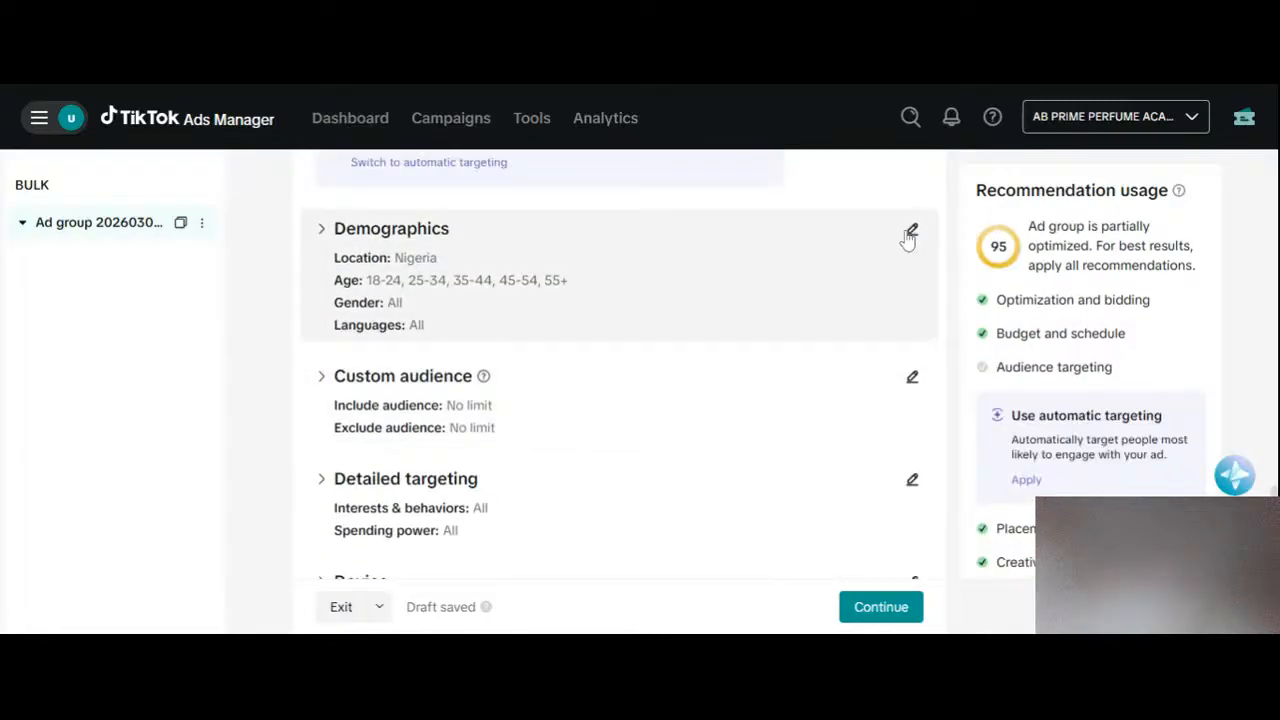
Edit Demographics and deselect the 18-24 age range, keeping ages 25-34 through 55+.
{"action": "left_click", "coordinate": [910, 232]}
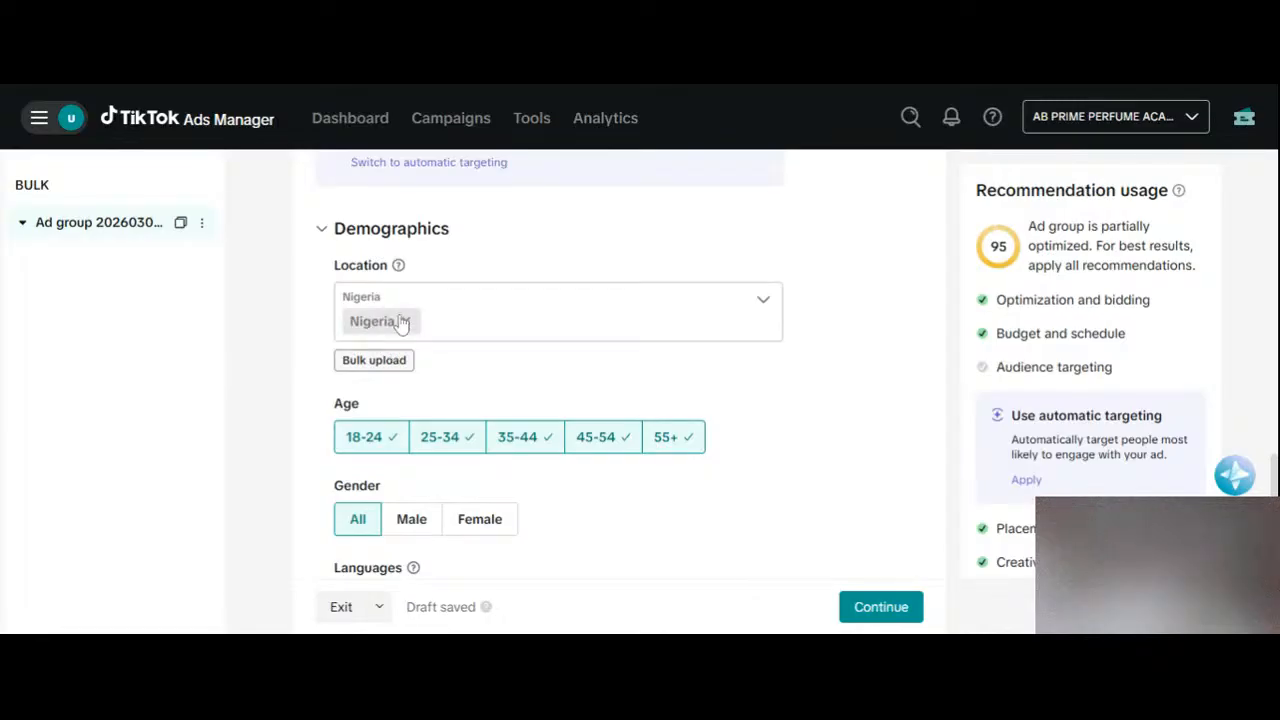
{"action": "left_click", "coordinate": [377, 450]}
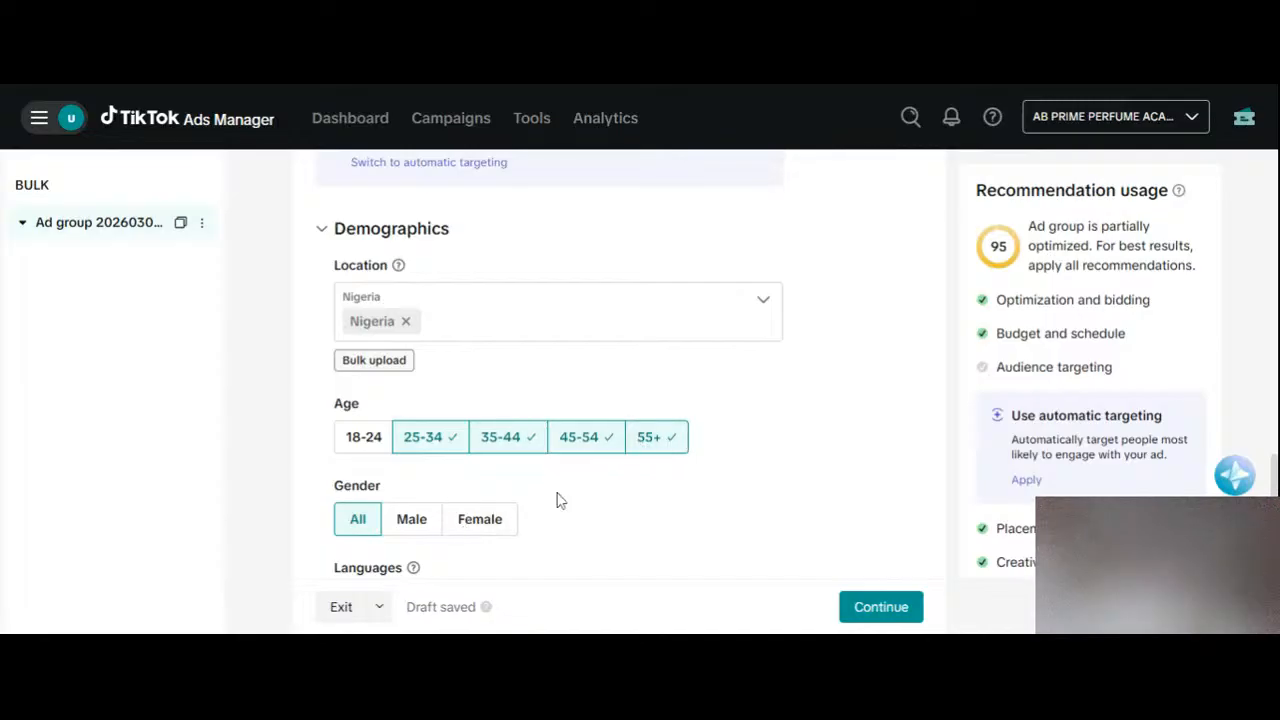
{"action": "scroll", "coordinate": [557, 500], "scroll_direction": "down", "scroll_amount": 2}
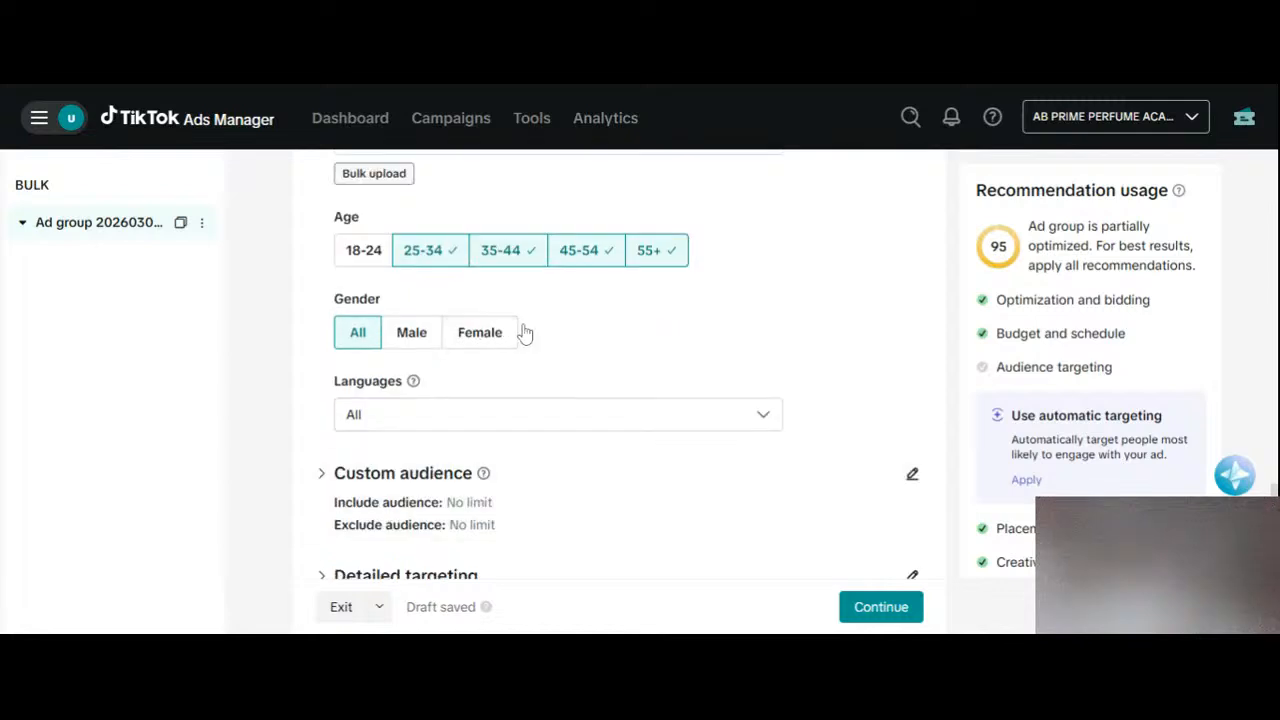
Search the Languages list for 'ENGLISH' and target English as the only audience language.
{"action": "left_click", "coordinate": [428, 416]}
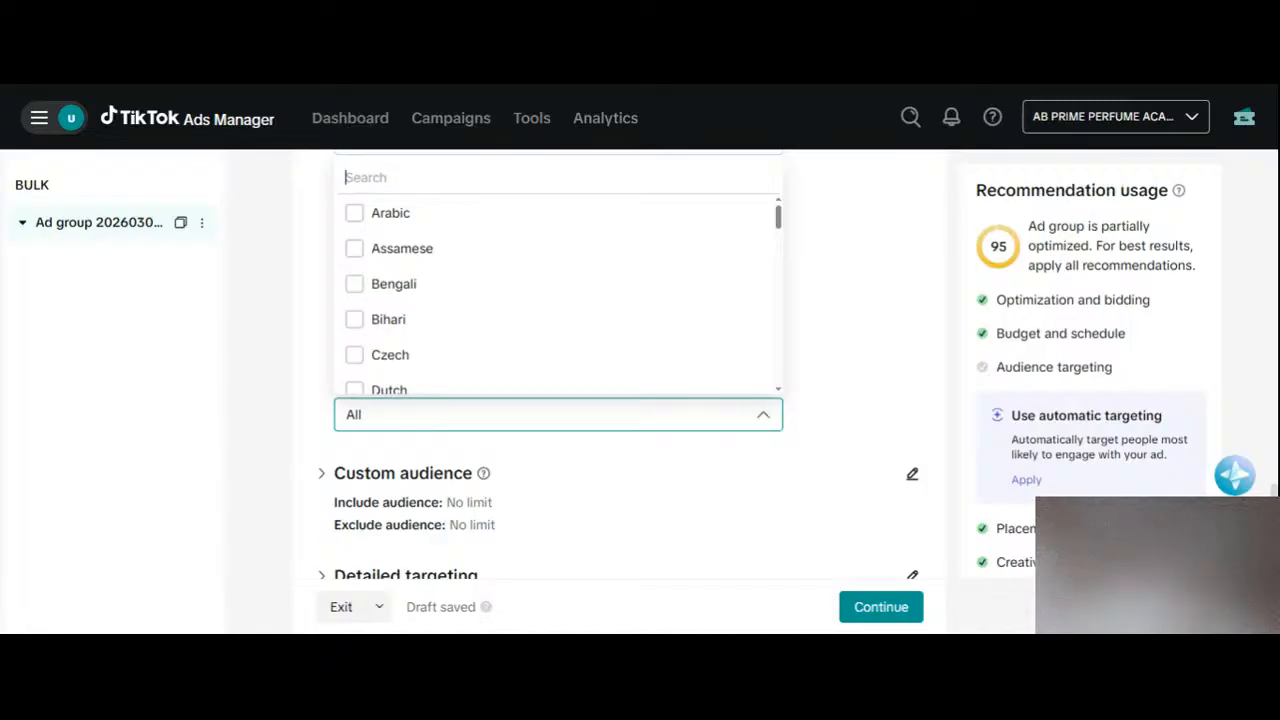
{"action": "type", "text": "ENG"}
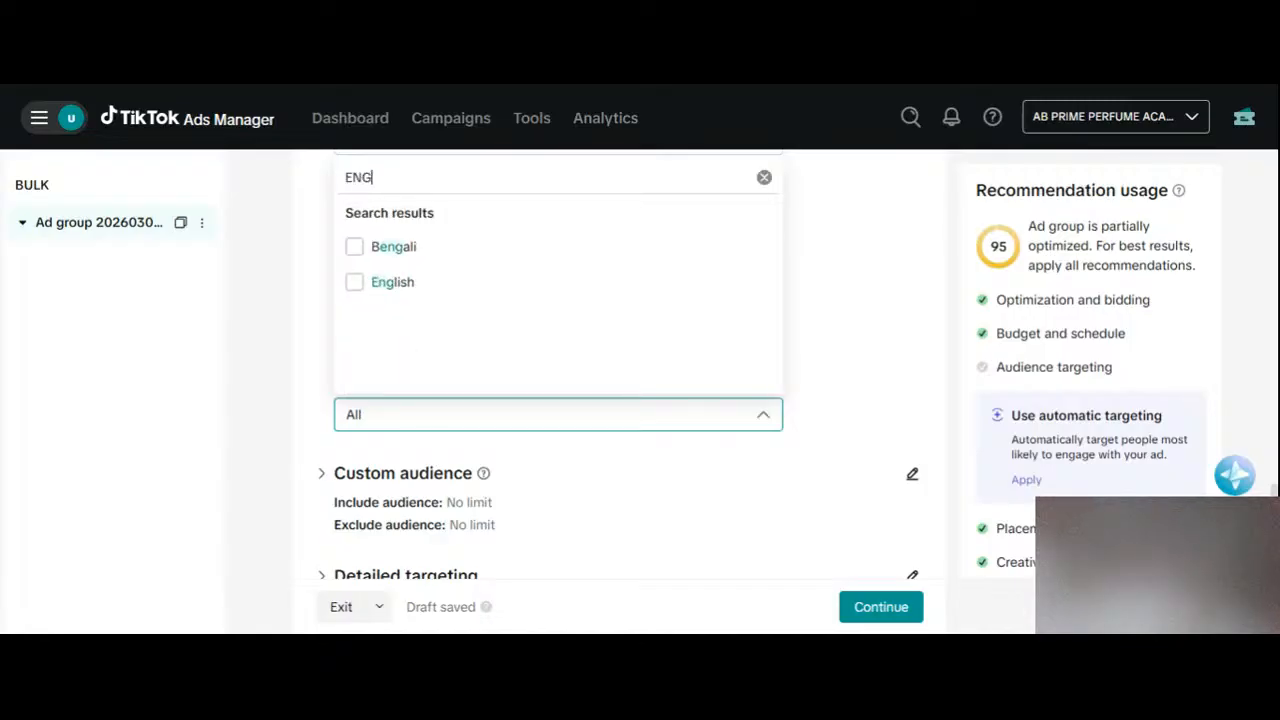
{"action": "type", "text": "LISH"}
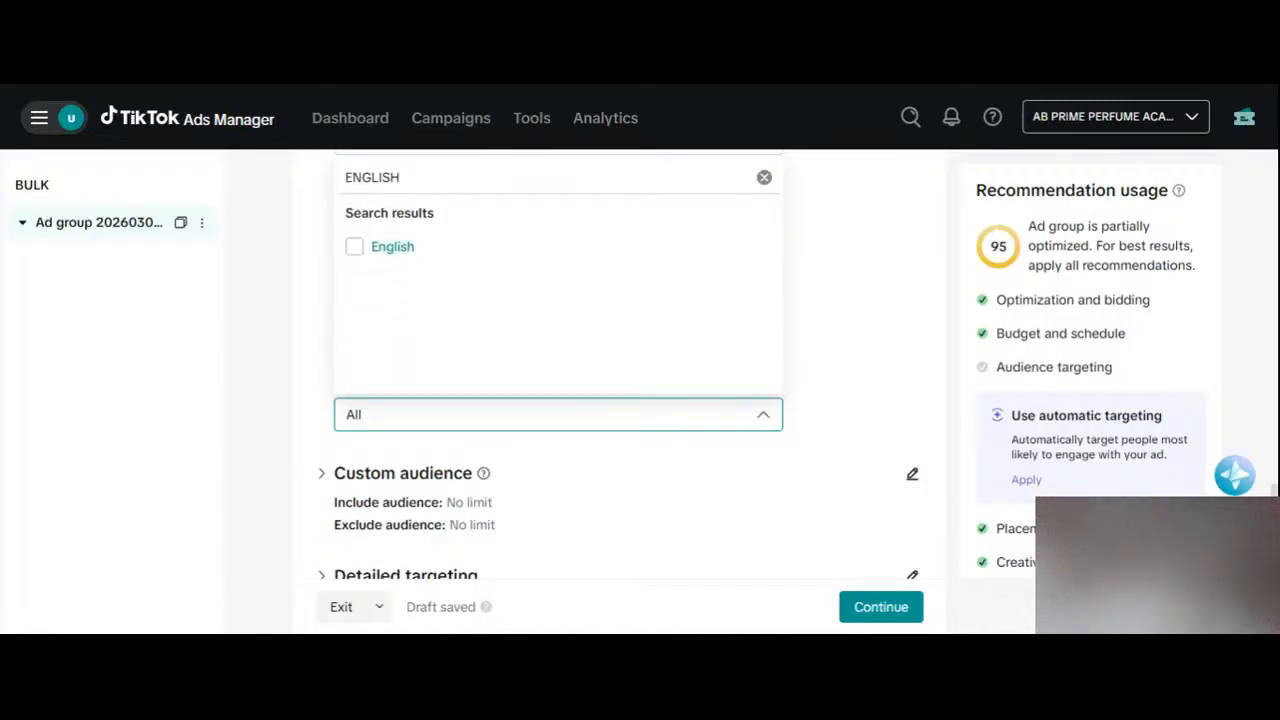
{"action": "left_click", "coordinate": [354, 247]}
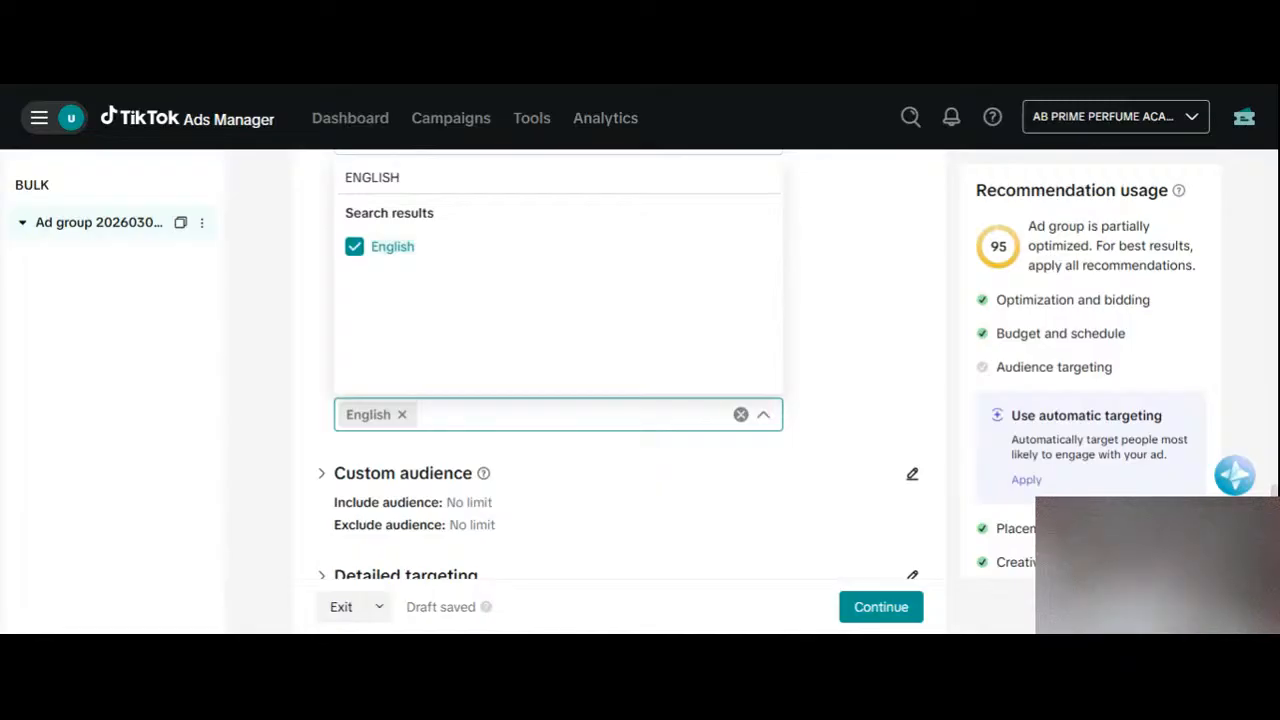
{"action": "left_click", "coordinate": [884, 357]}
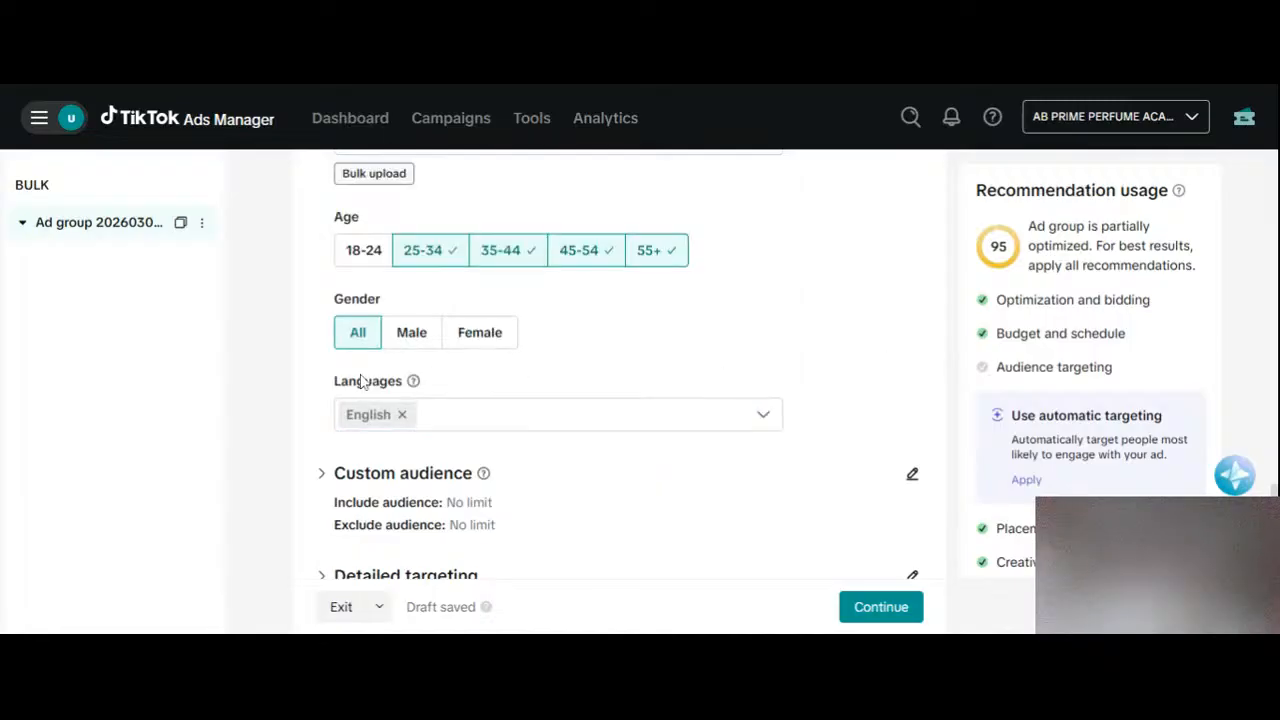
{"action": "scroll", "coordinate": [510, 485], "scroll_direction": "down", "scroll_amount": 1}
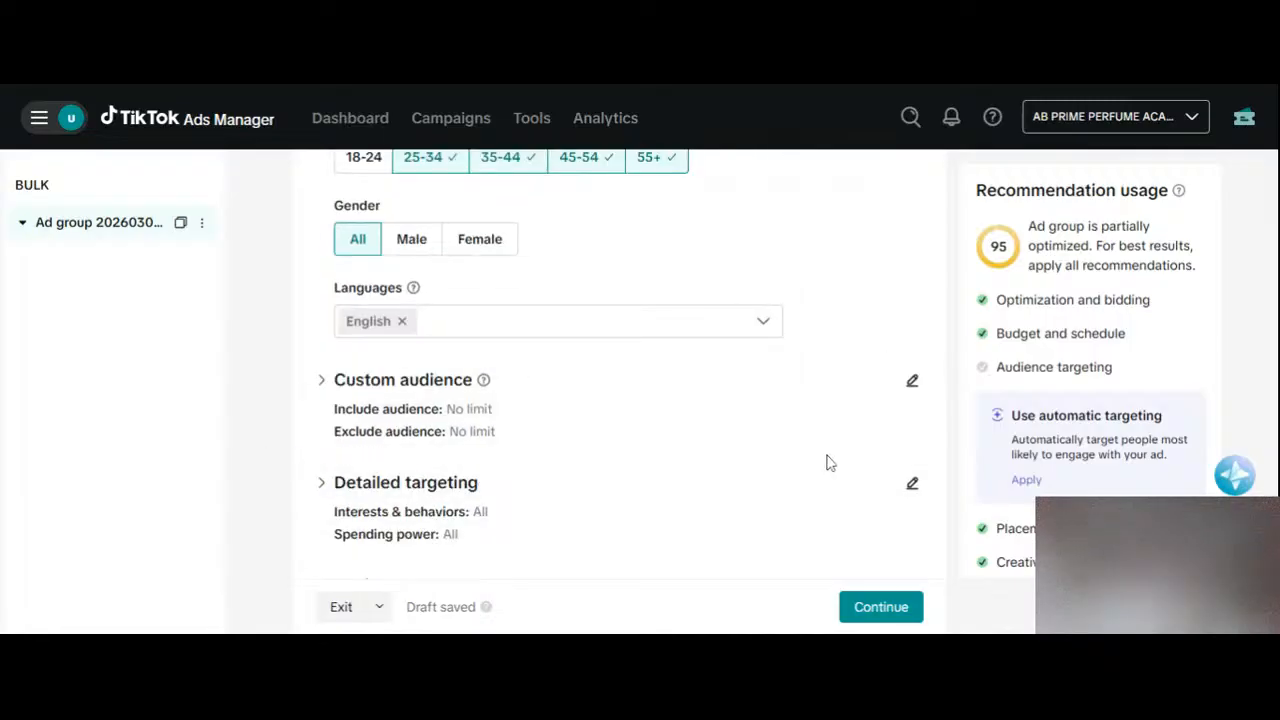
Edit Detailed targeting and show the interests & behaviors categories like Appliances and Beauty & Personal Care.
{"action": "left_click", "coordinate": [913, 486]}
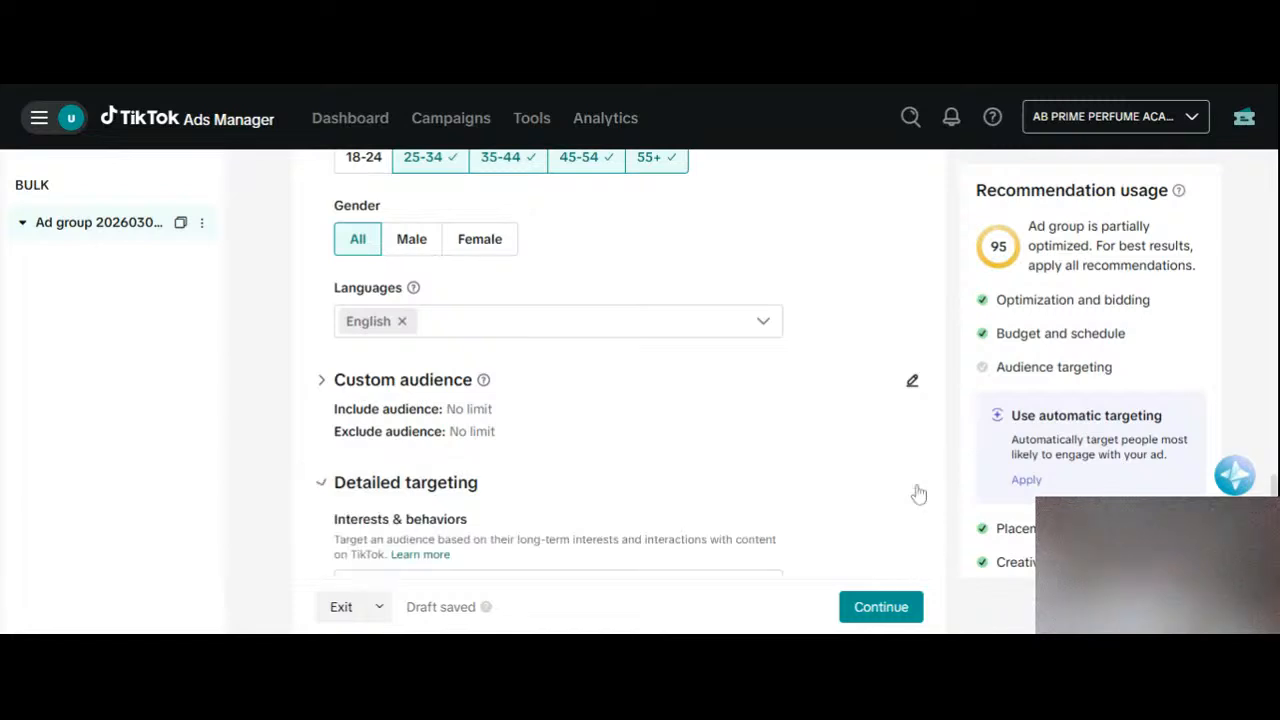
{"action": "scroll", "coordinate": [646, 463], "scroll_direction": "down", "scroll_amount": 3}
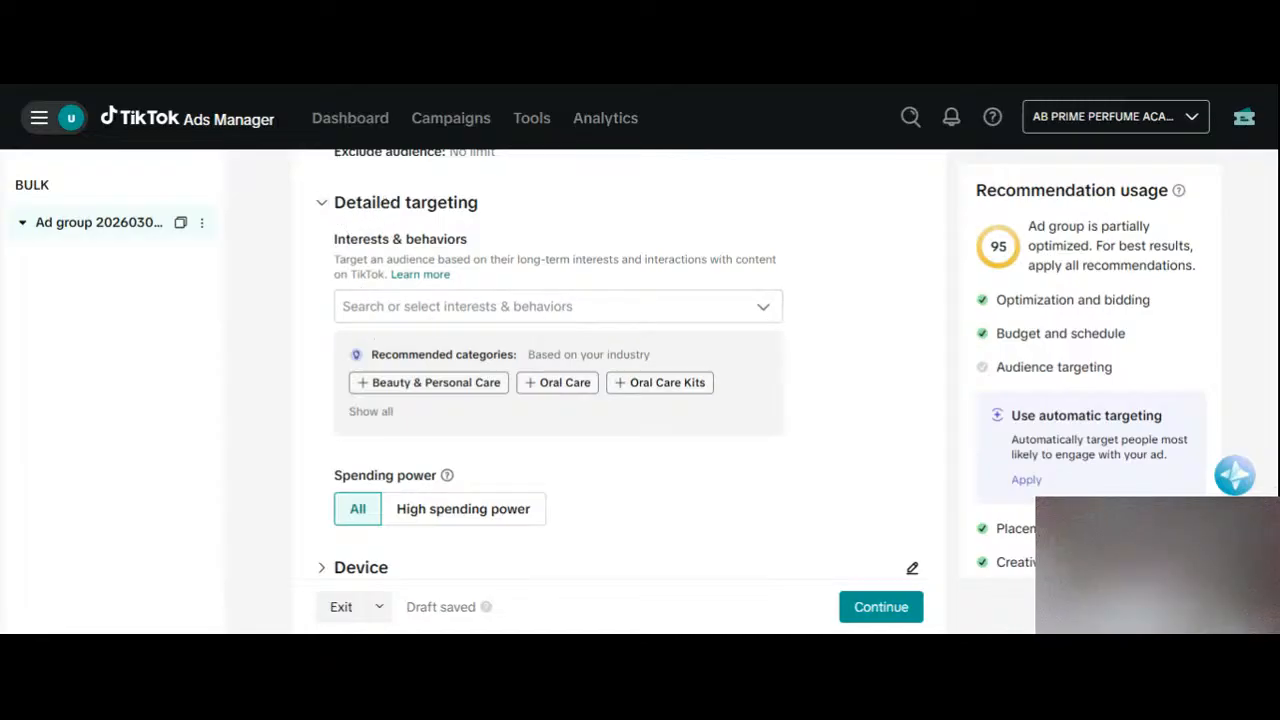
{"action": "left_click", "coordinate": [638, 309]}
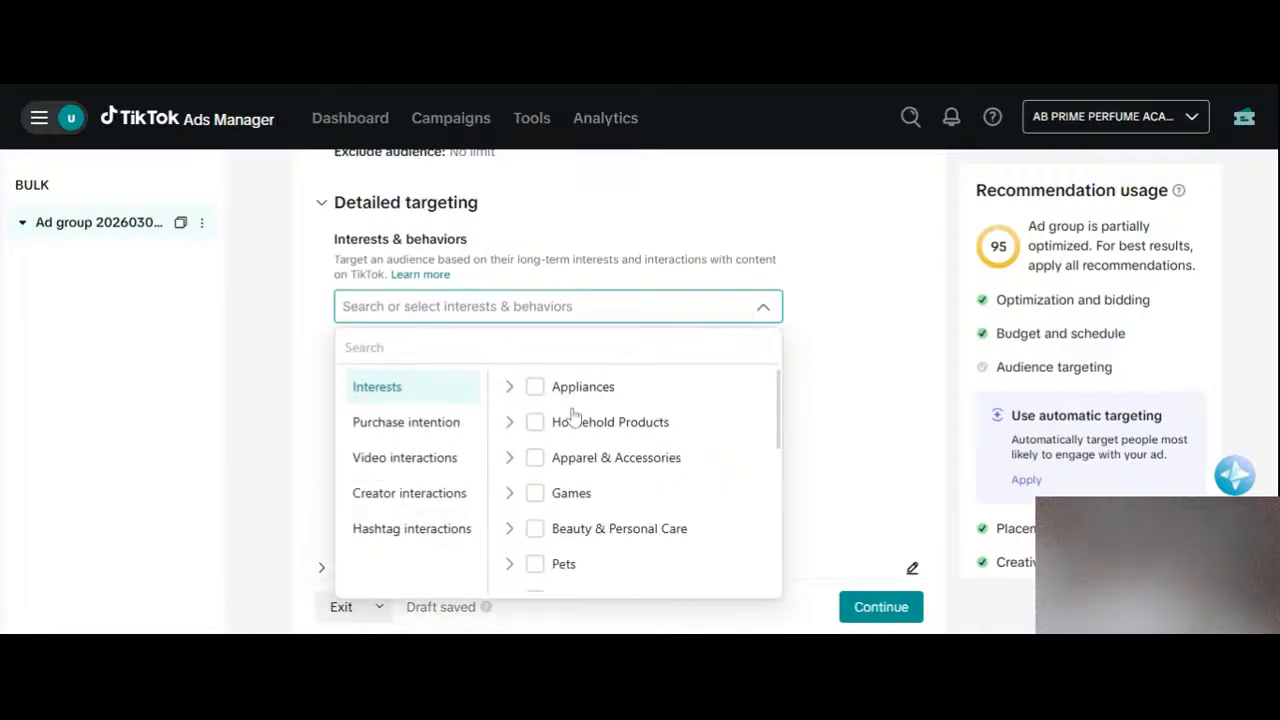
{"action": "scroll", "coordinate": [639, 325], "scroll_direction": "down", "scroll_amount": 1}
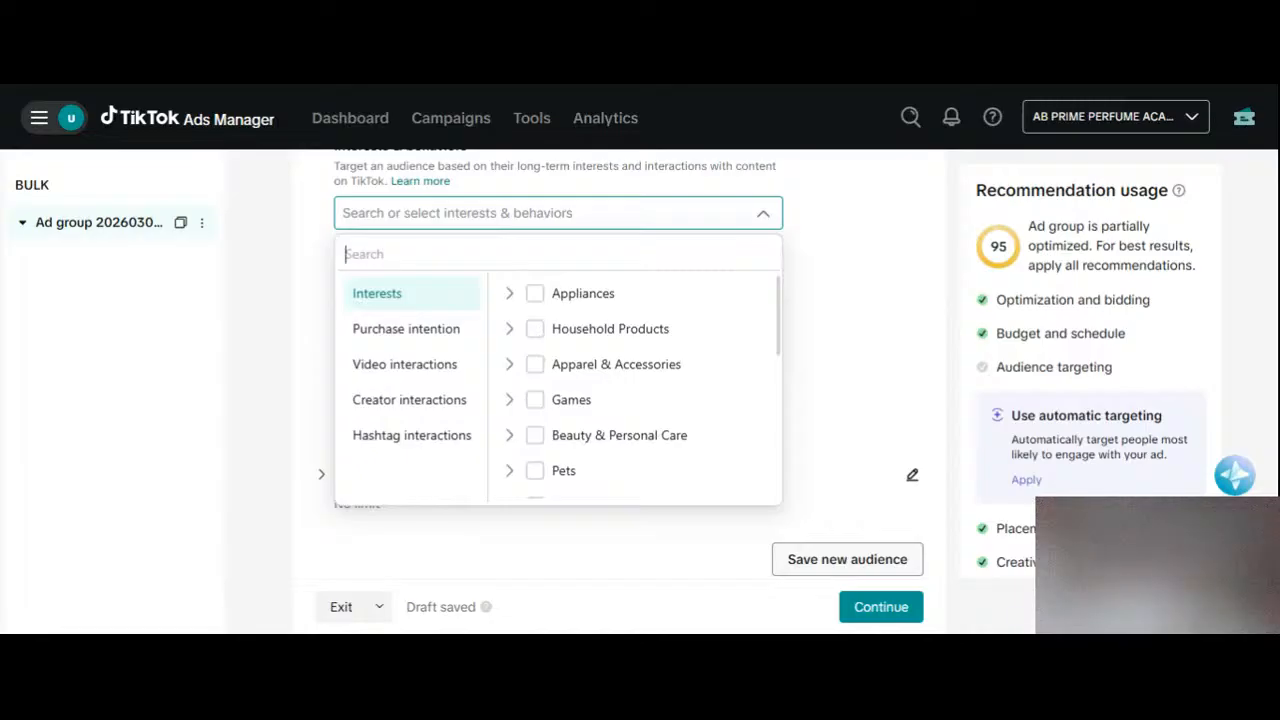
Search 'SHOPPIN' and add Online Shopping as both a purchase intention and an interest.
{"action": "type", "text": "SHOP"}
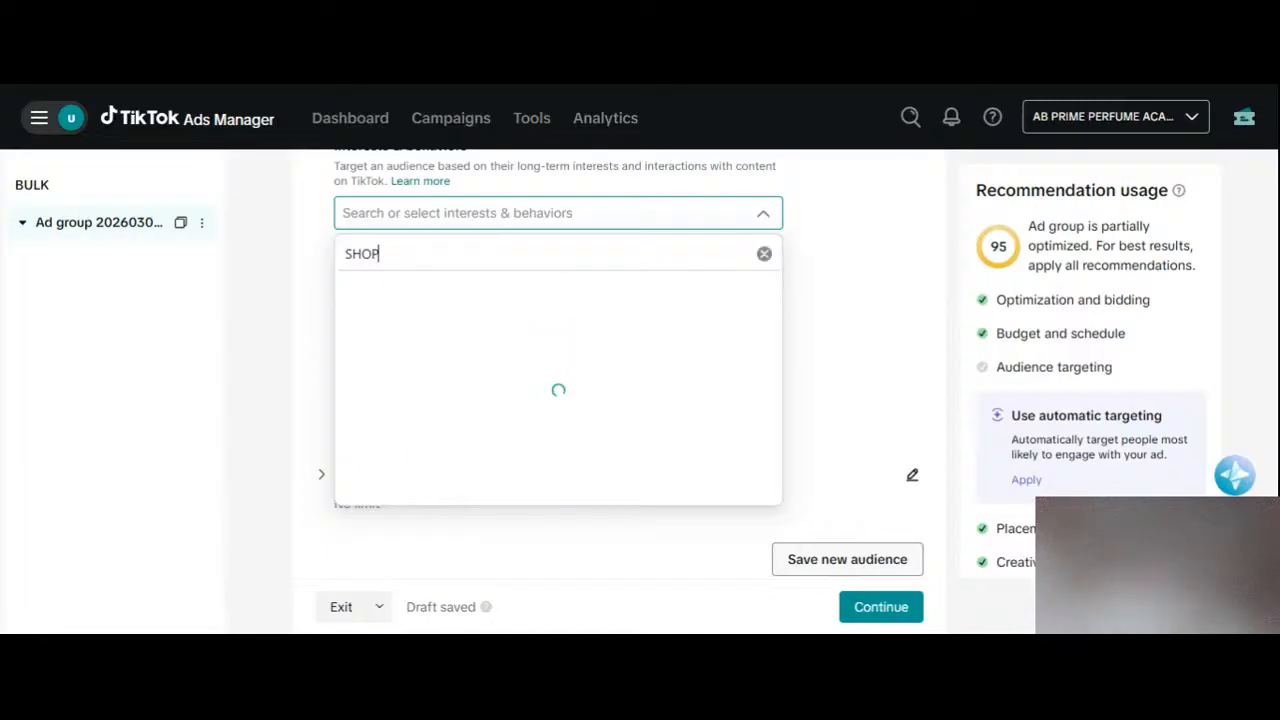
{"action": "type", "text": "PIN"}
{"action": "key", "text": "BackSpace"}
{"action": "key", "text": "BackSpace"}
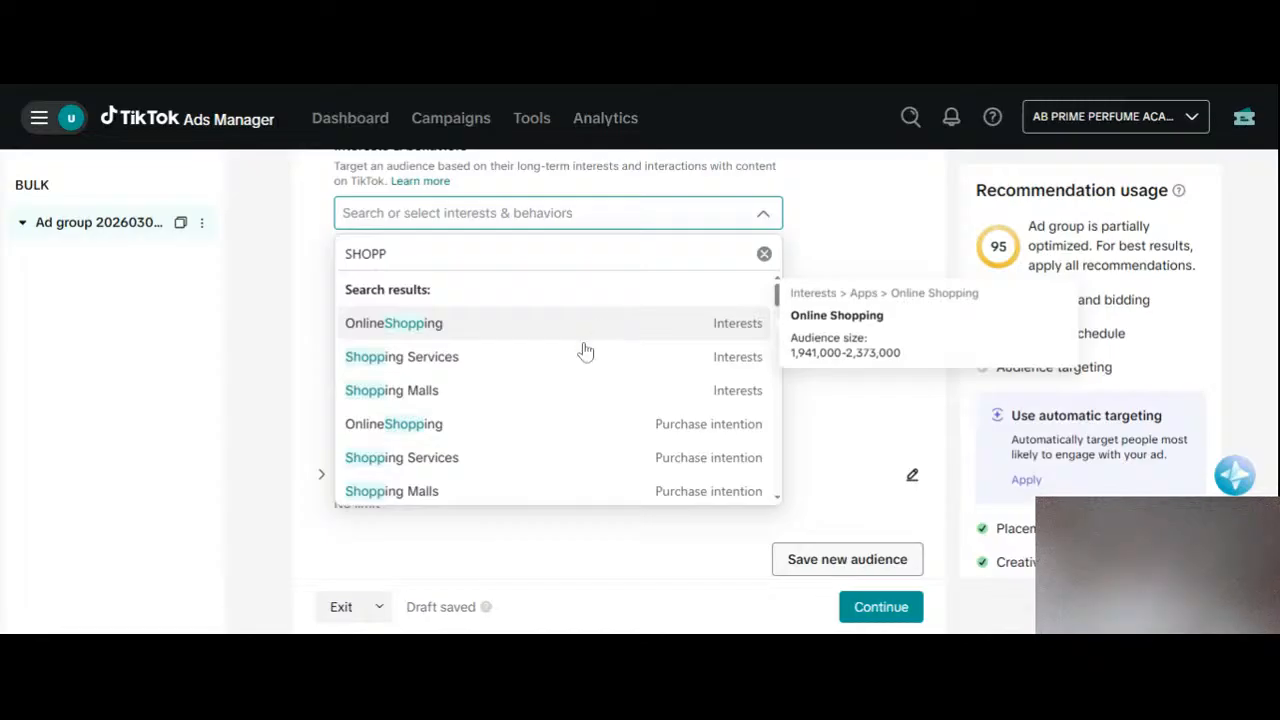
{"action": "left_click", "coordinate": [521, 432]}
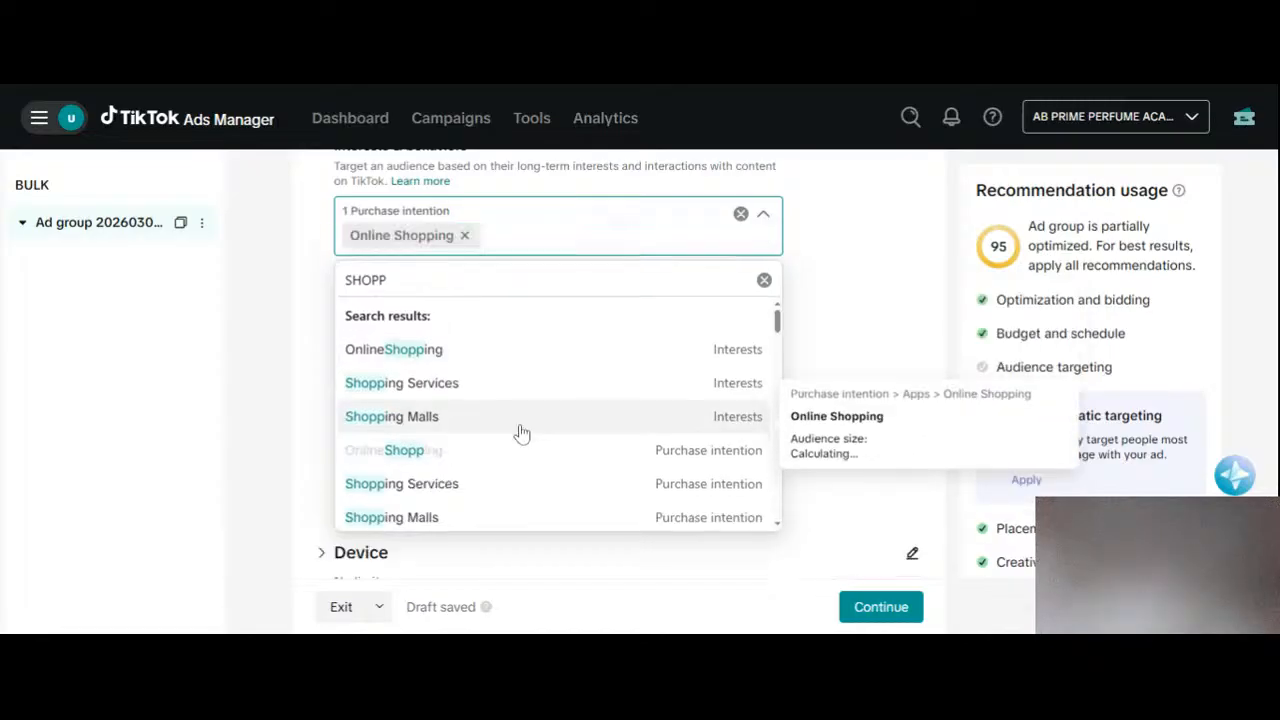
{"action": "left_click", "coordinate": [427, 360]}
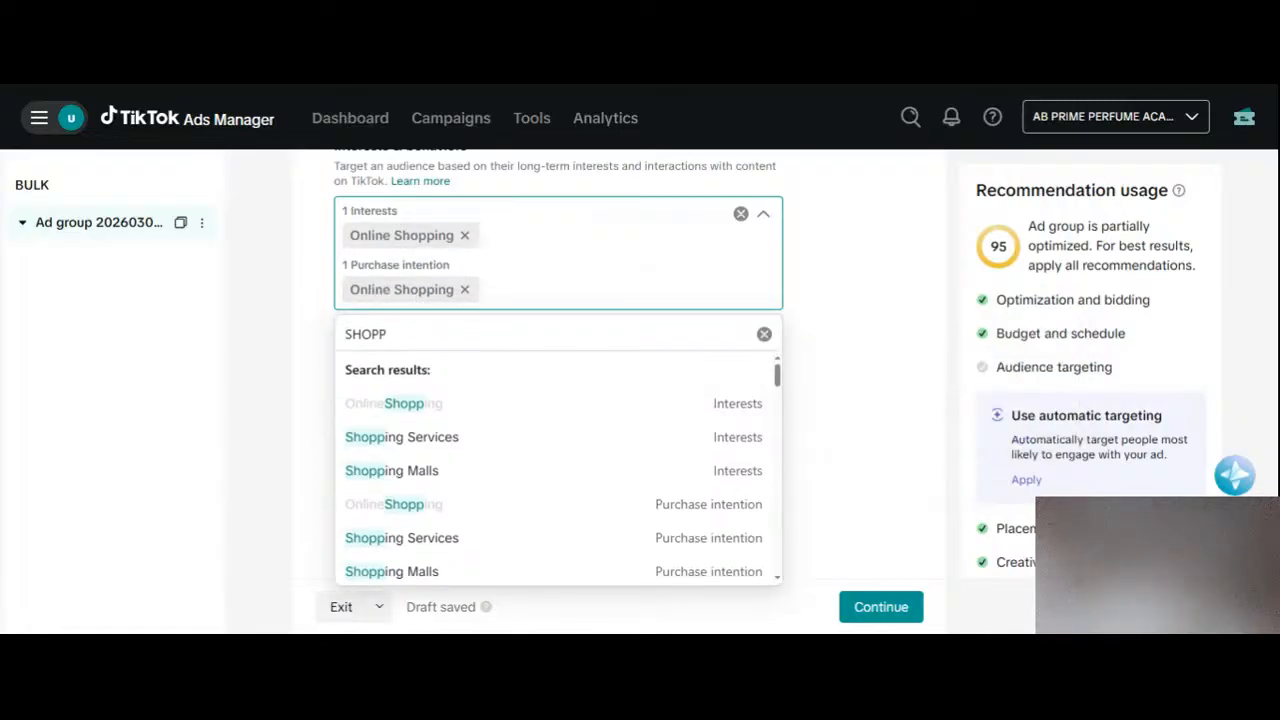
{"action": "key", "text": "BackSpace"}
{"action": "key", "text": "BackSpace"}
{"action": "key", "text": "BackSpace"}
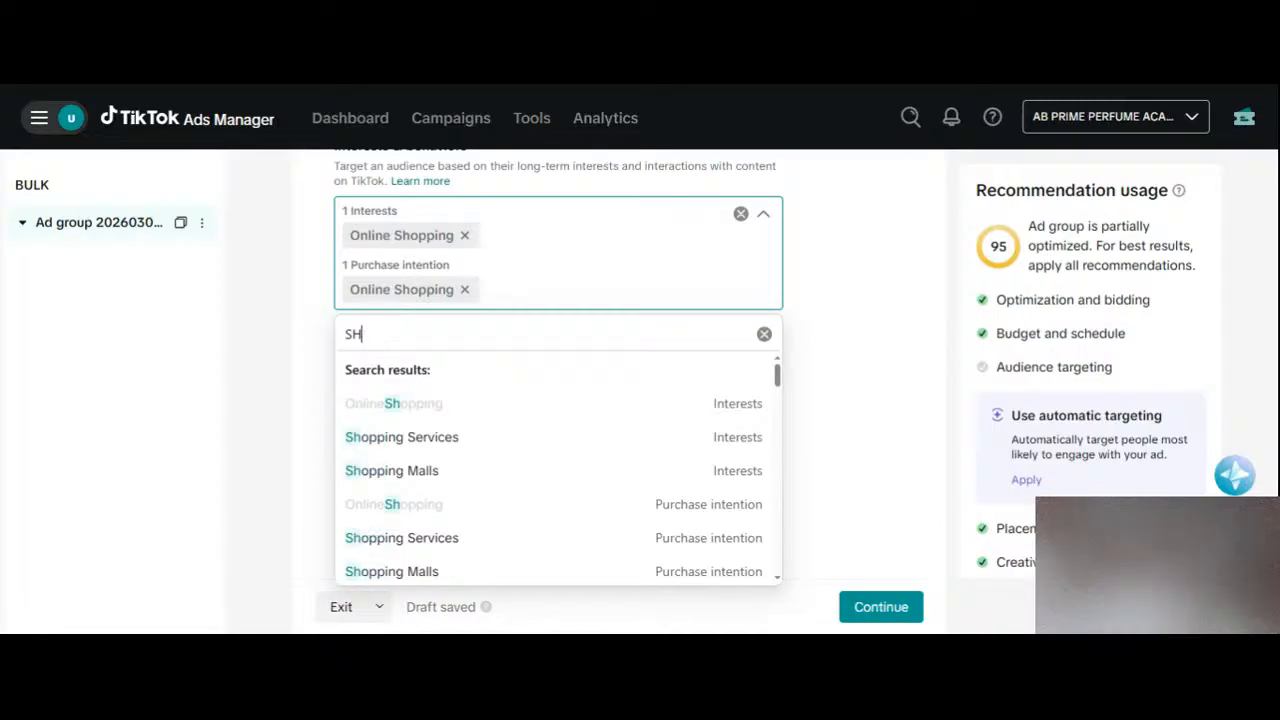
{"action": "key", "text": "BackSpace"}
{"action": "key", "text": "BackSpace"}
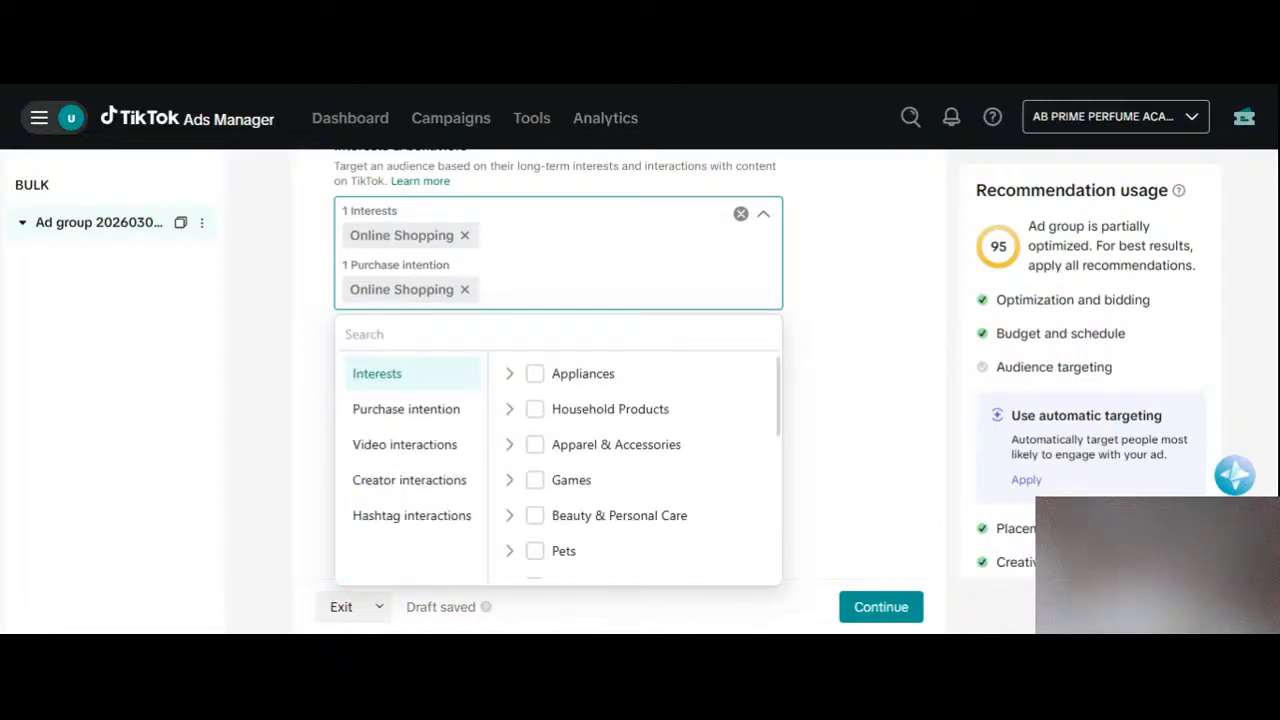
Expand Beauty & Personal Care and add Wig & Hair Styling and Skin Care as interests.
{"action": "left_click", "coordinate": [509, 375]}
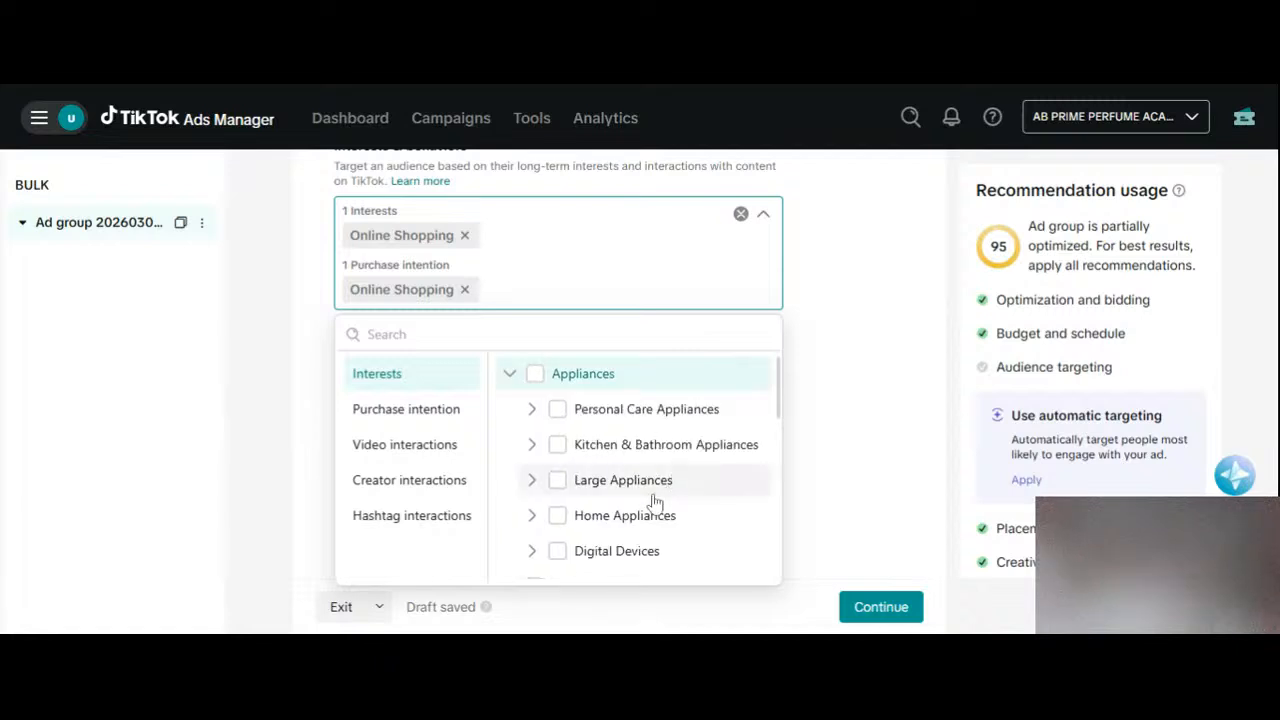
{"action": "left_click", "coordinate": [510, 376]}
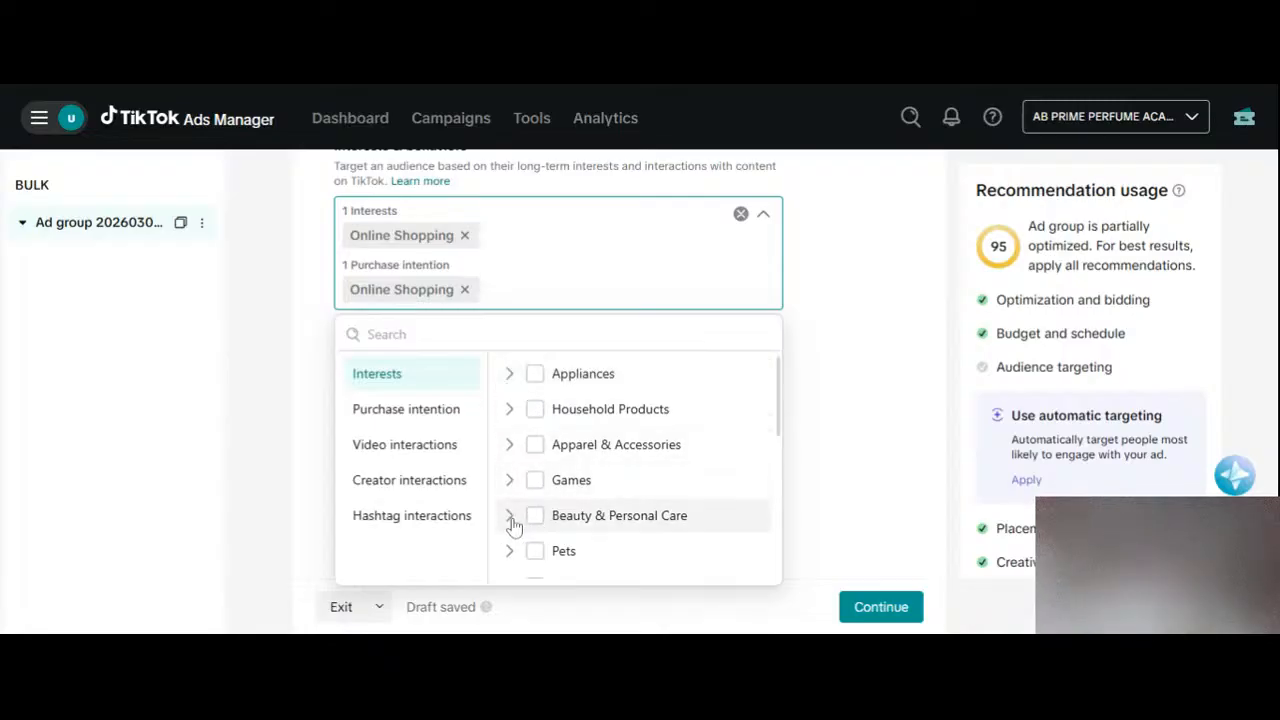
{"action": "left_click", "coordinate": [556, 505]}
{"action": "scroll", "coordinate": [733, 497], "scroll_direction": "down", "scroll_amount": 1}
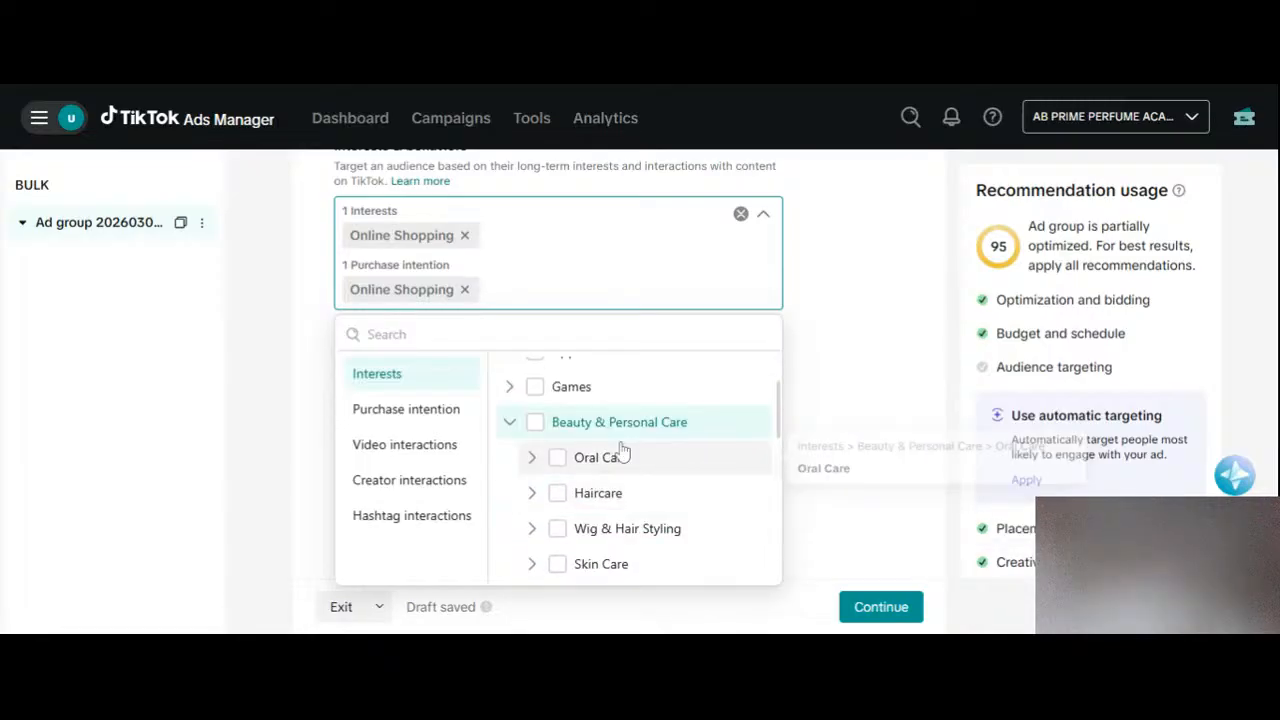
{"action": "left_click", "coordinate": [557, 530]}
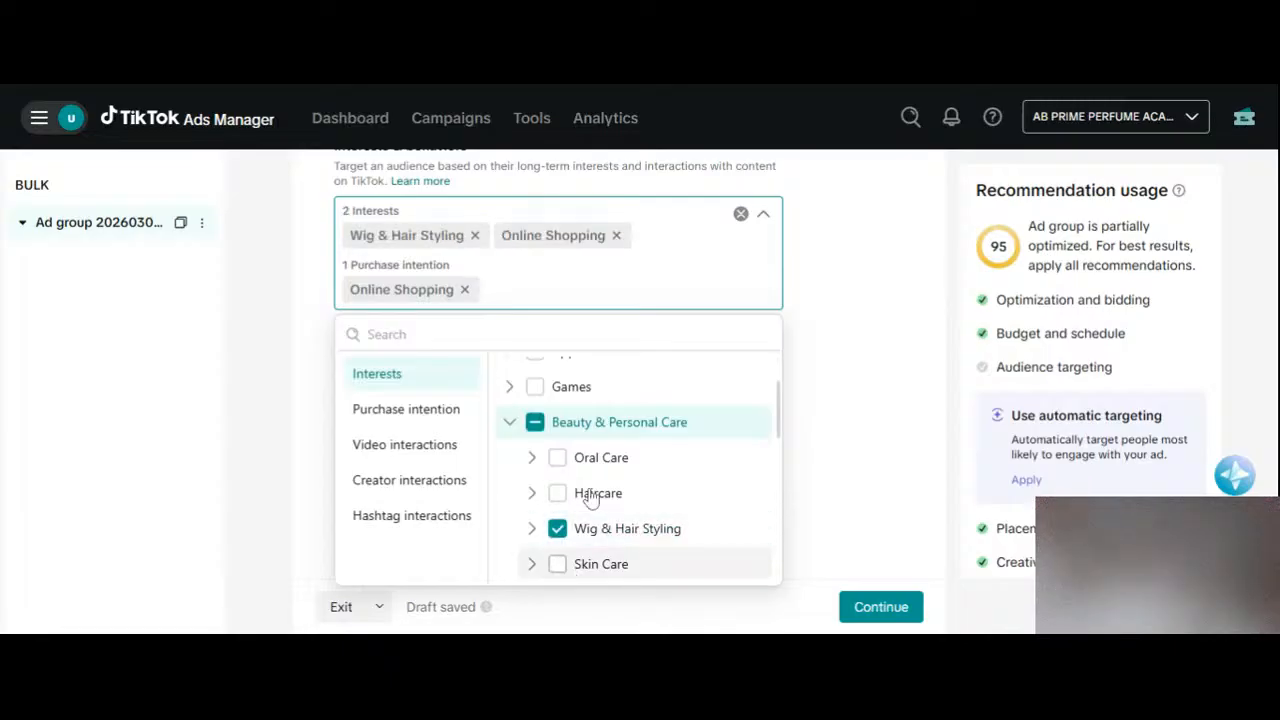
{"action": "left_click", "coordinate": [557, 564]}
{"action": "scroll", "coordinate": [660, 460], "scroll_direction": "down", "scroll_amount": 1}
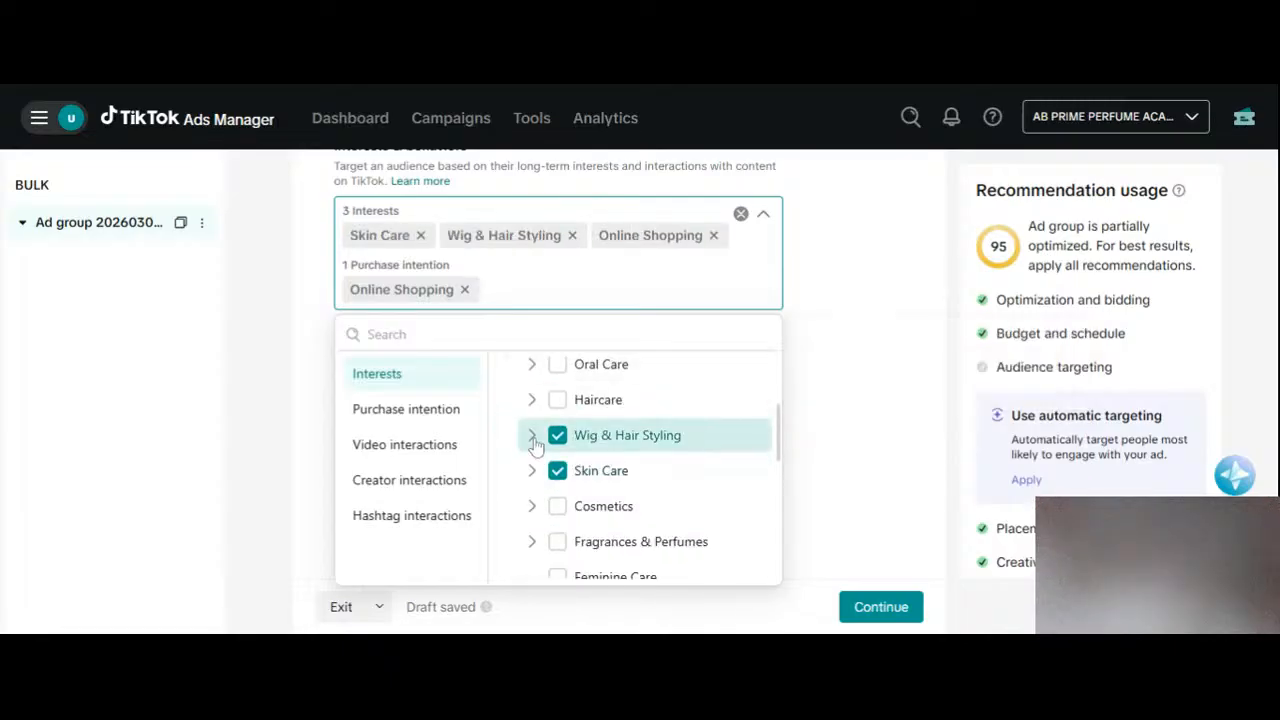
Remove and re-add Wig & Hair Styling so all its subcategories are included.
{"action": "left_click", "coordinate": [533, 440]}
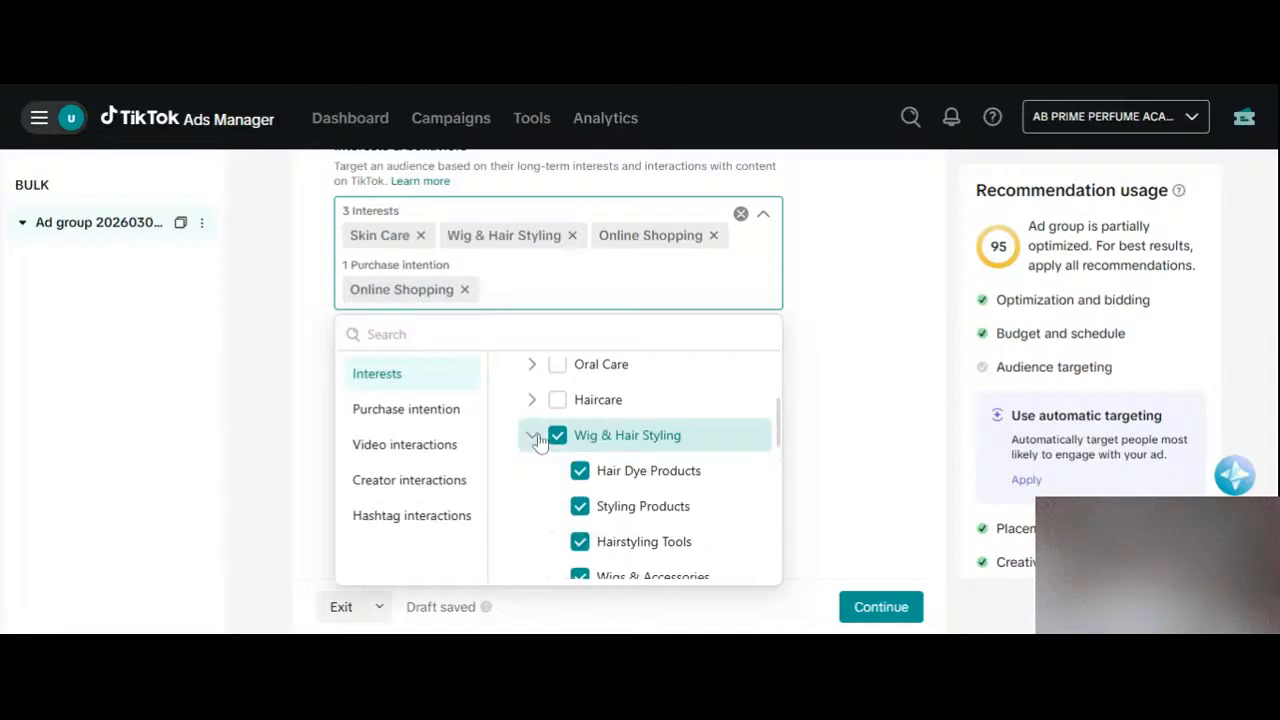
{"action": "left_click", "coordinate": [536, 440]}
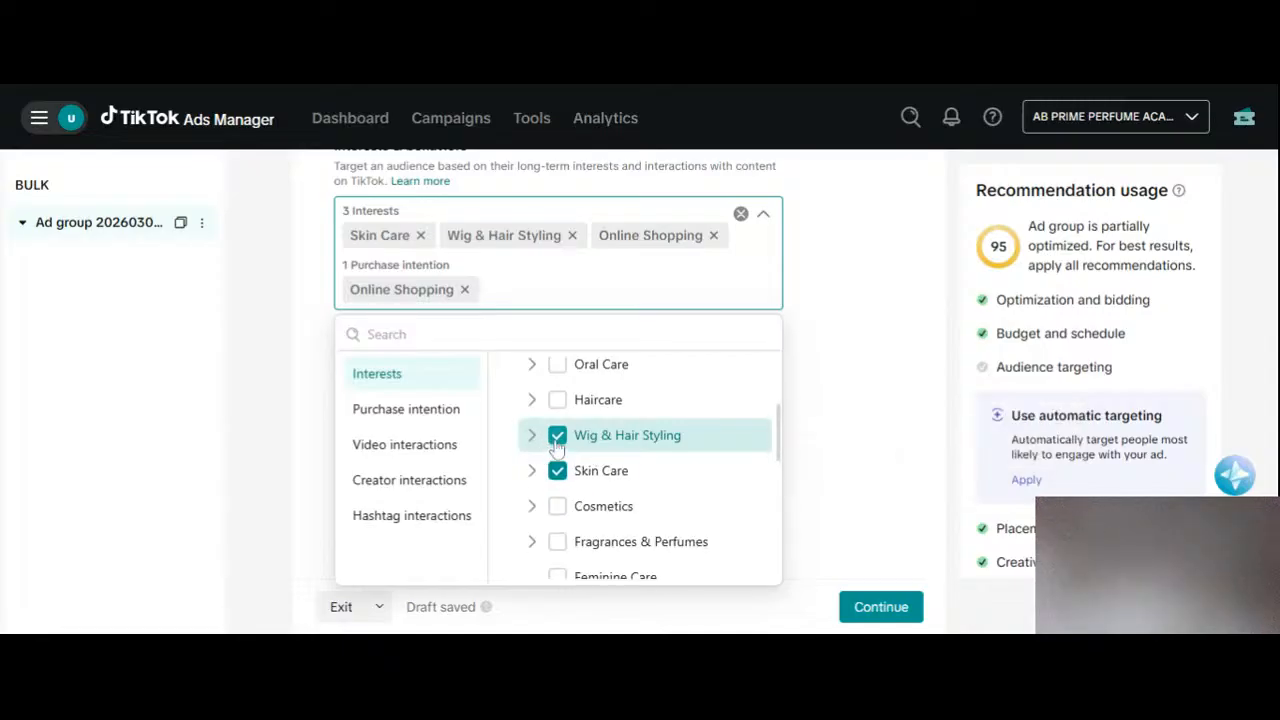
{"action": "left_click", "coordinate": [557, 445]}
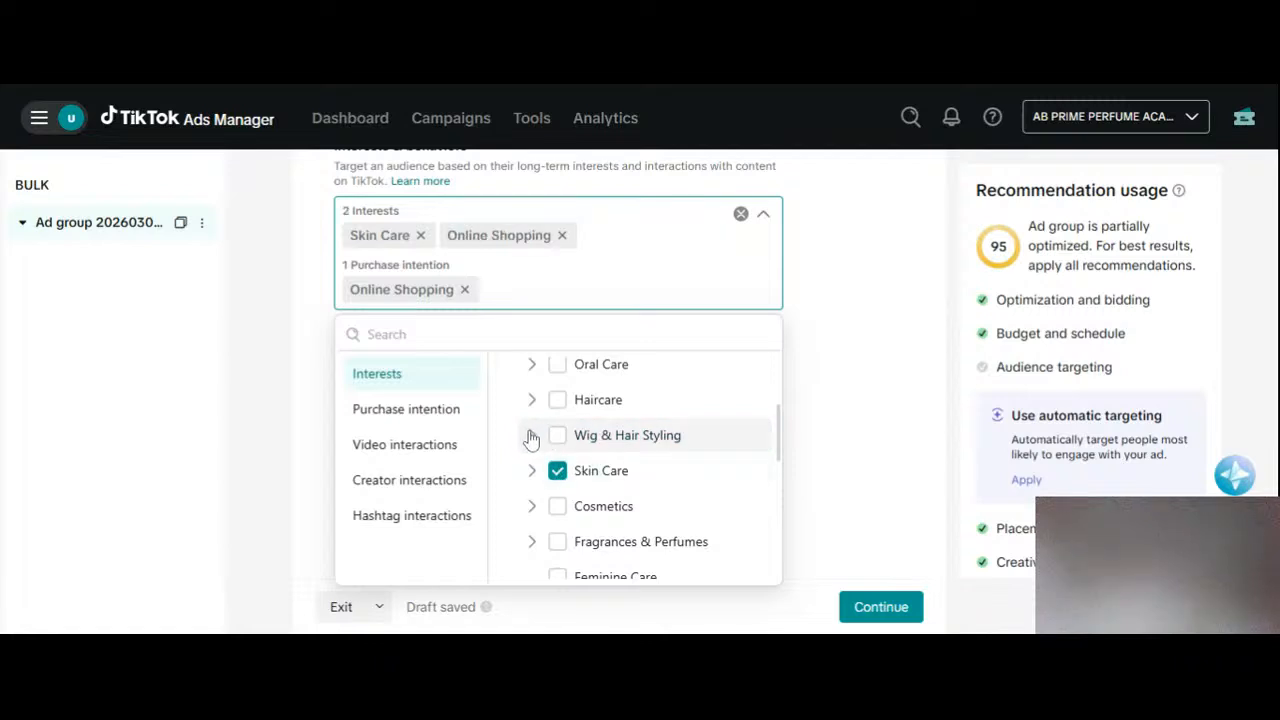
{"action": "left_click", "coordinate": [531, 438]}
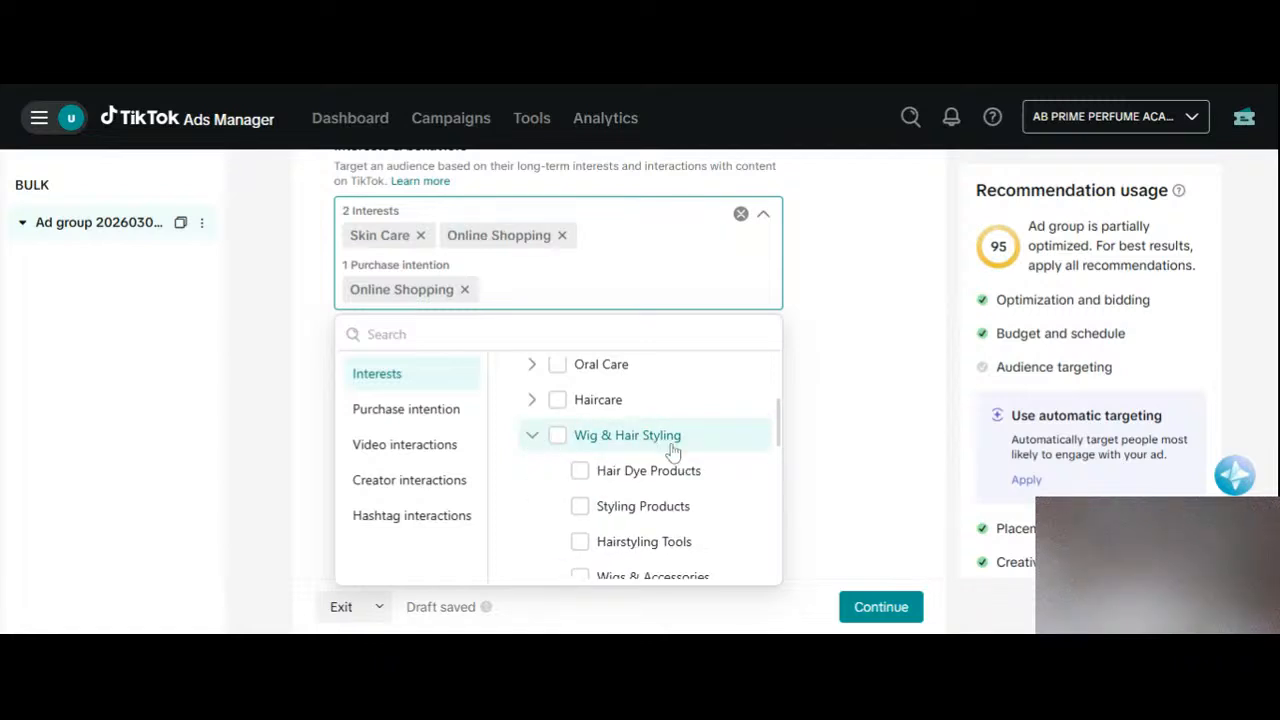
{"action": "scroll", "coordinate": [673, 452], "scroll_direction": "down", "scroll_amount": 1}
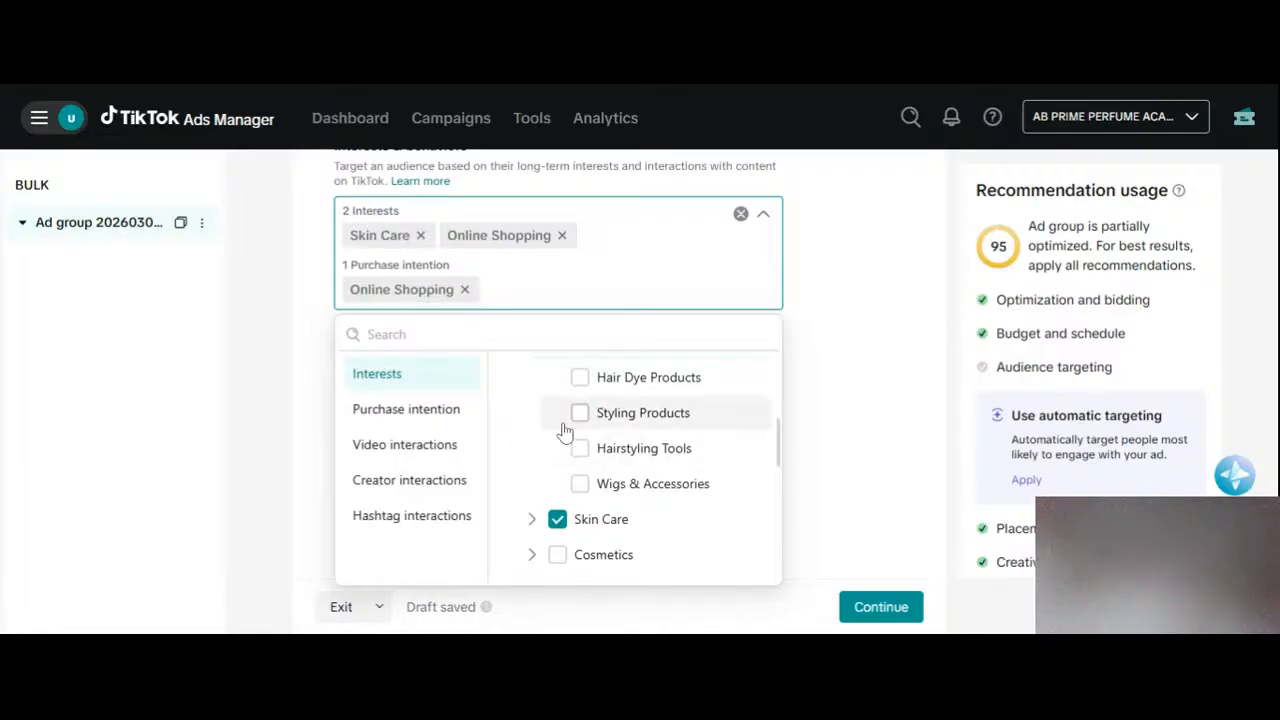
{"action": "scroll", "coordinate": [575, 450], "scroll_direction": "up", "scroll_amount": 1}
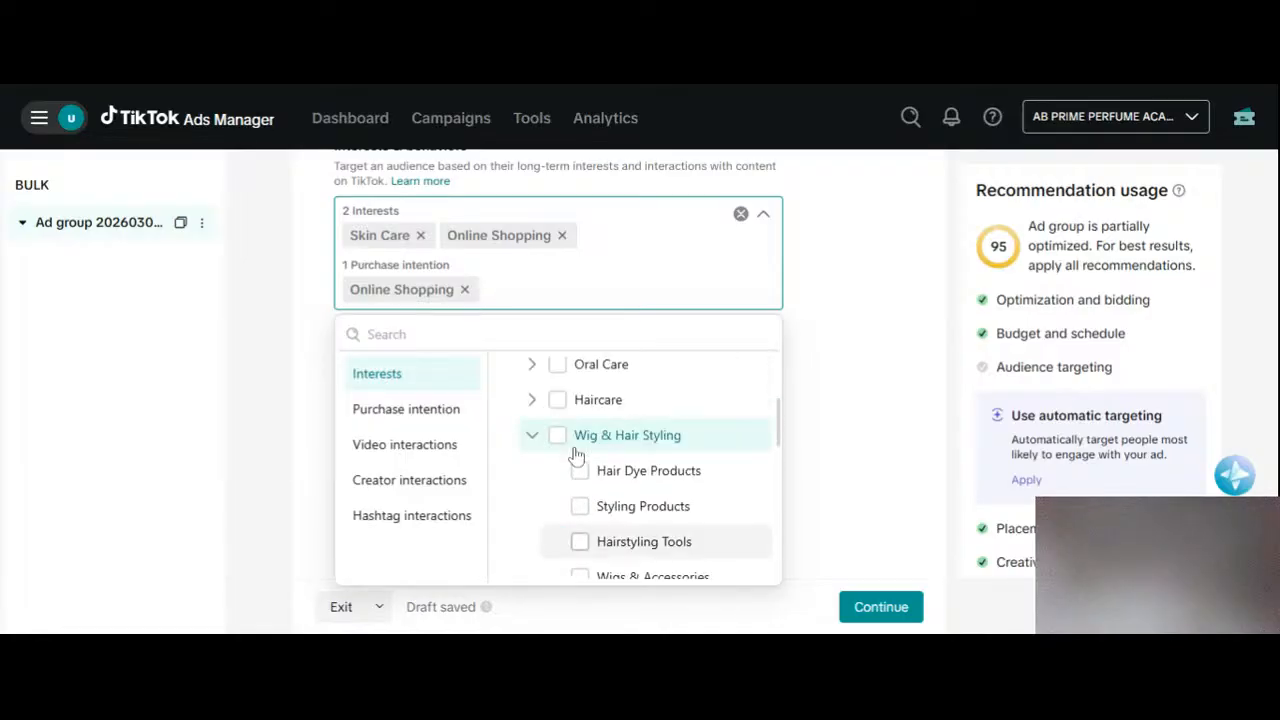
{"action": "left_click", "coordinate": [558, 438]}
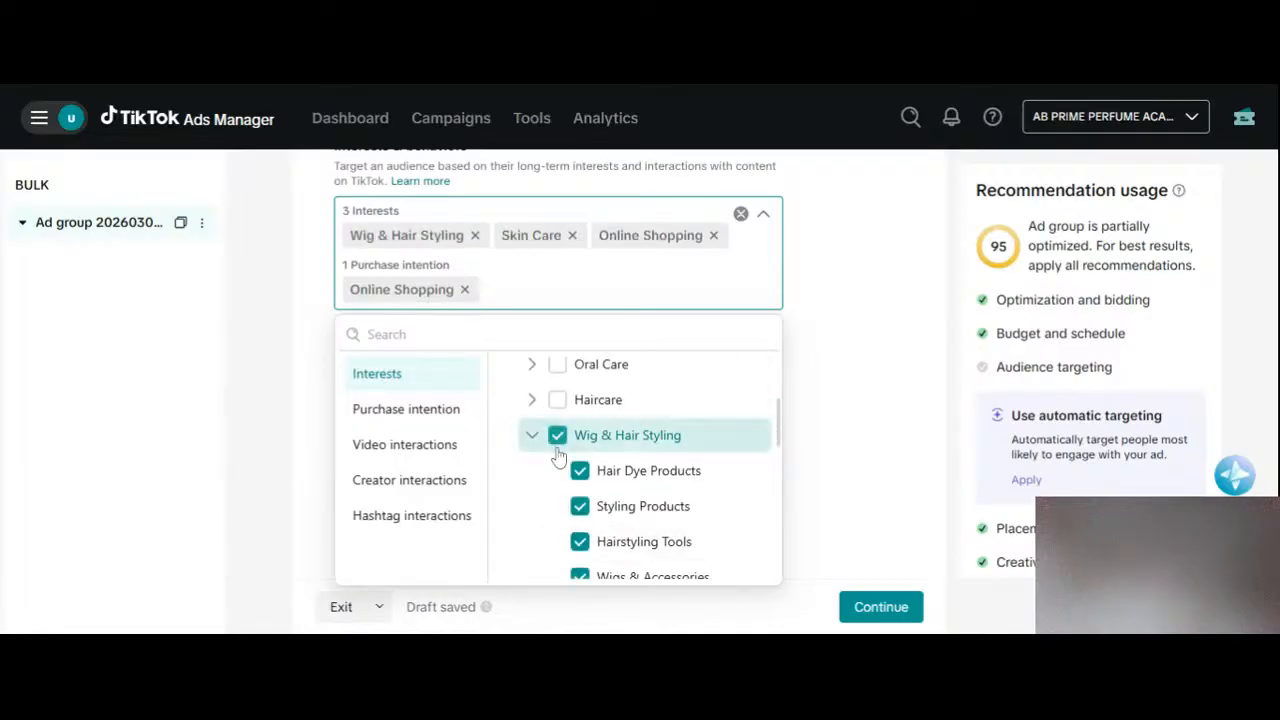
{"action": "scroll", "coordinate": [578, 477], "scroll_direction": "down", "scroll_amount": 2}
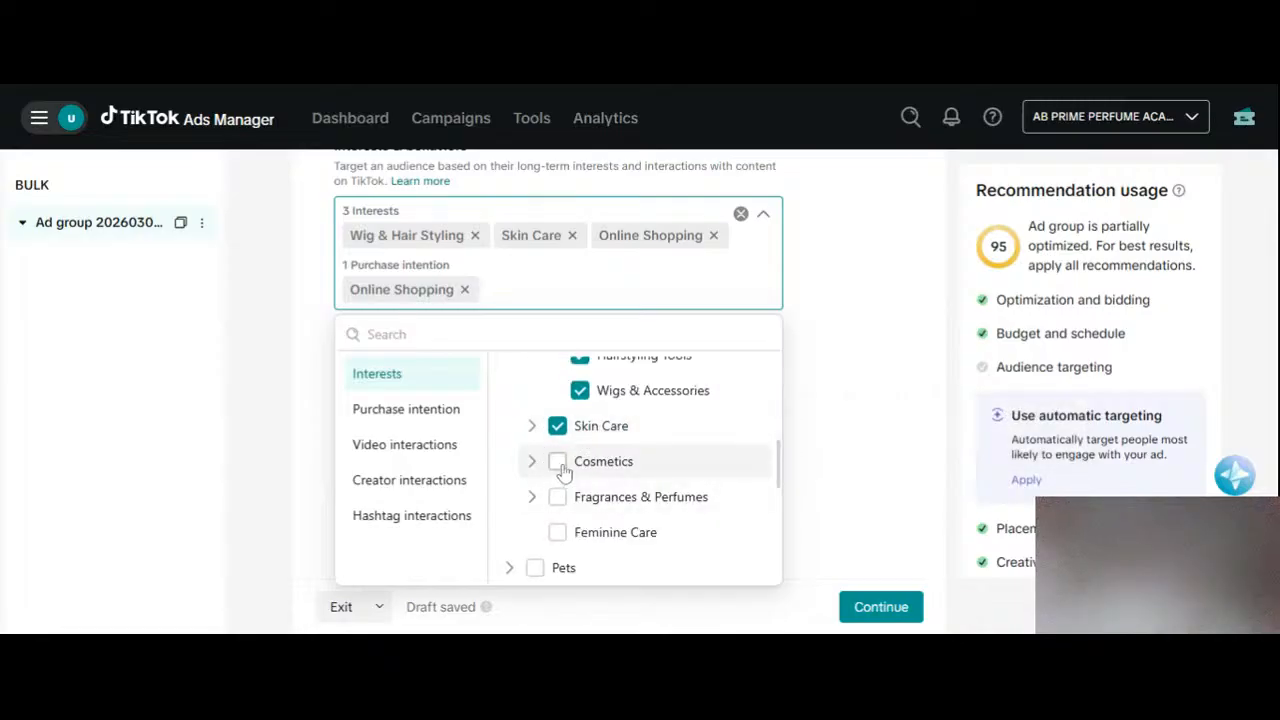
Add Cosmetics, Fragrances & Perfumes and Feminine Care to the interests.
{"action": "left_click", "coordinate": [559, 466]}
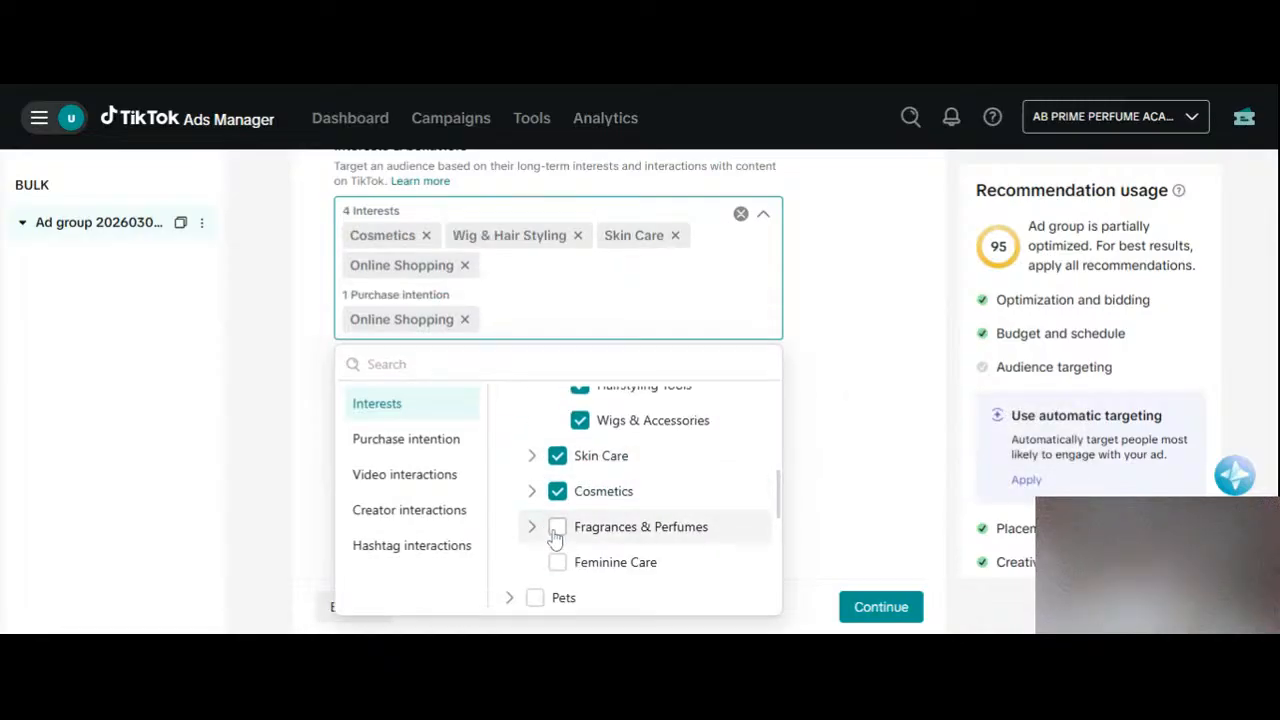
{"action": "left_click", "coordinate": [556, 530]}
{"action": "scroll", "coordinate": [553, 515], "scroll_direction": "down", "scroll_amount": 1}
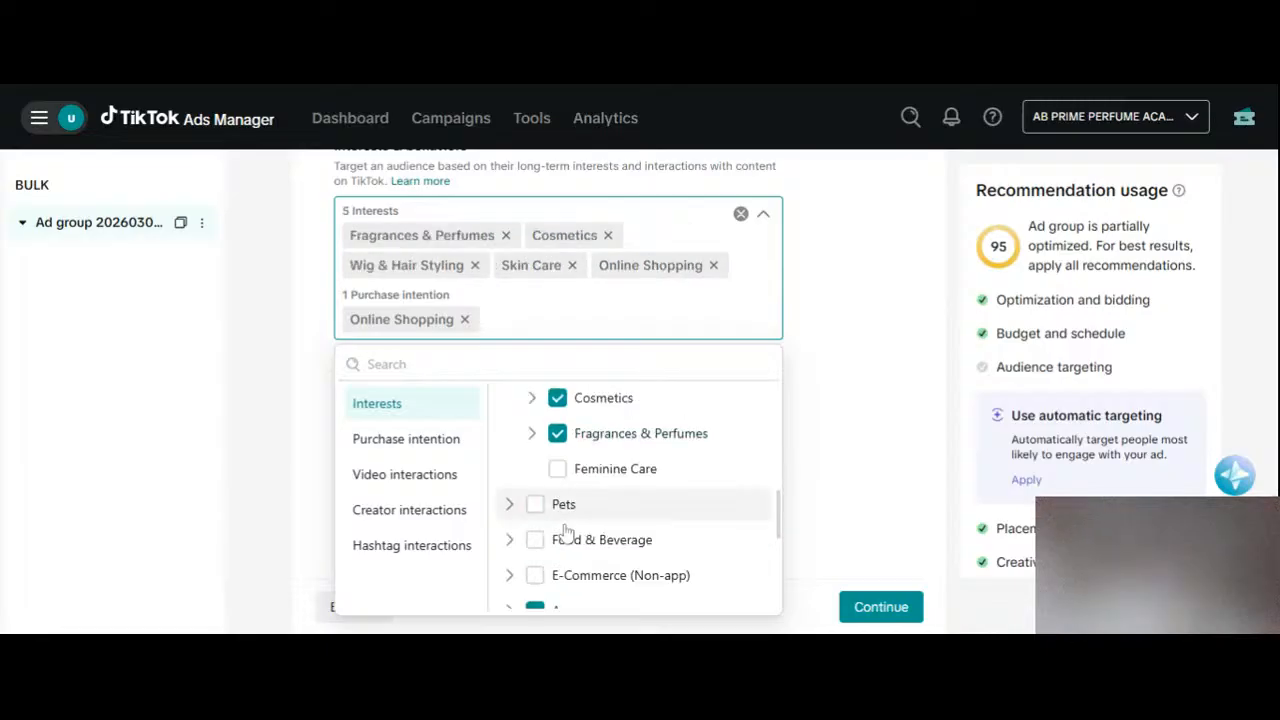
{"action": "left_click", "coordinate": [590, 482]}
{"action": "scroll", "coordinate": [595, 528], "scroll_direction": "down", "scroll_amount": 2}
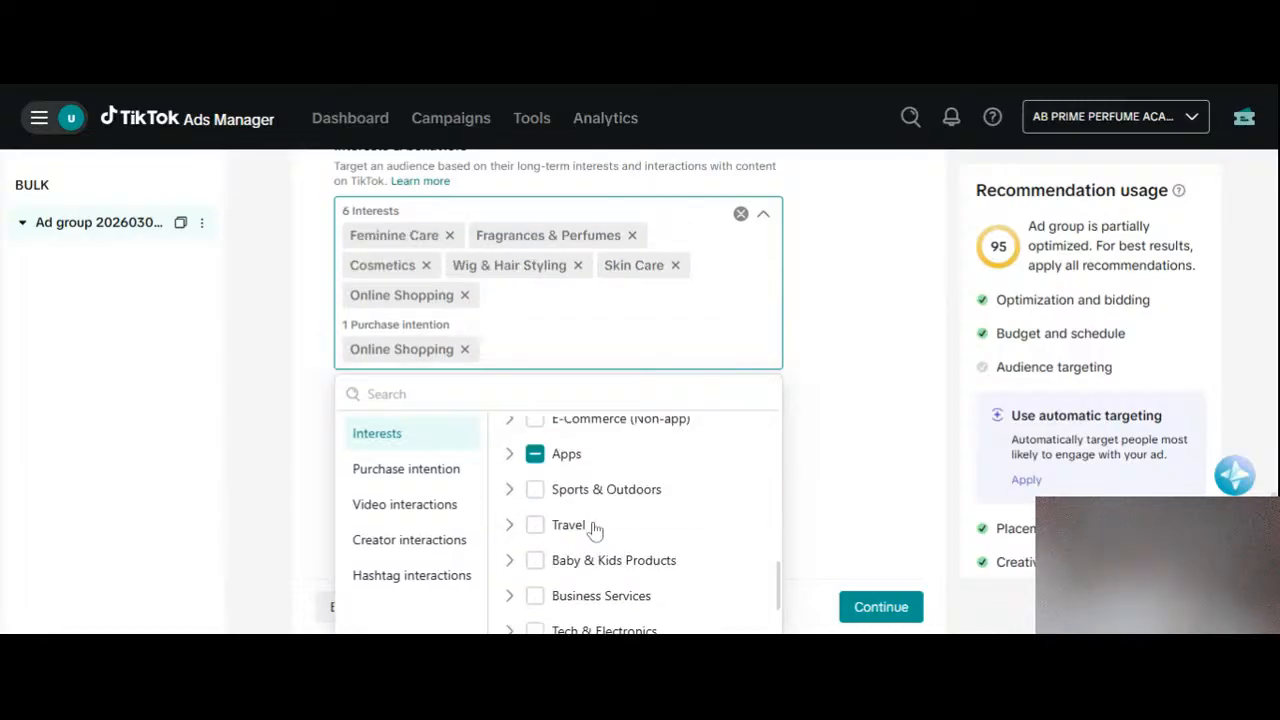
{"action": "scroll", "coordinate": [590, 520], "scroll_direction": "down", "scroll_amount": 3}
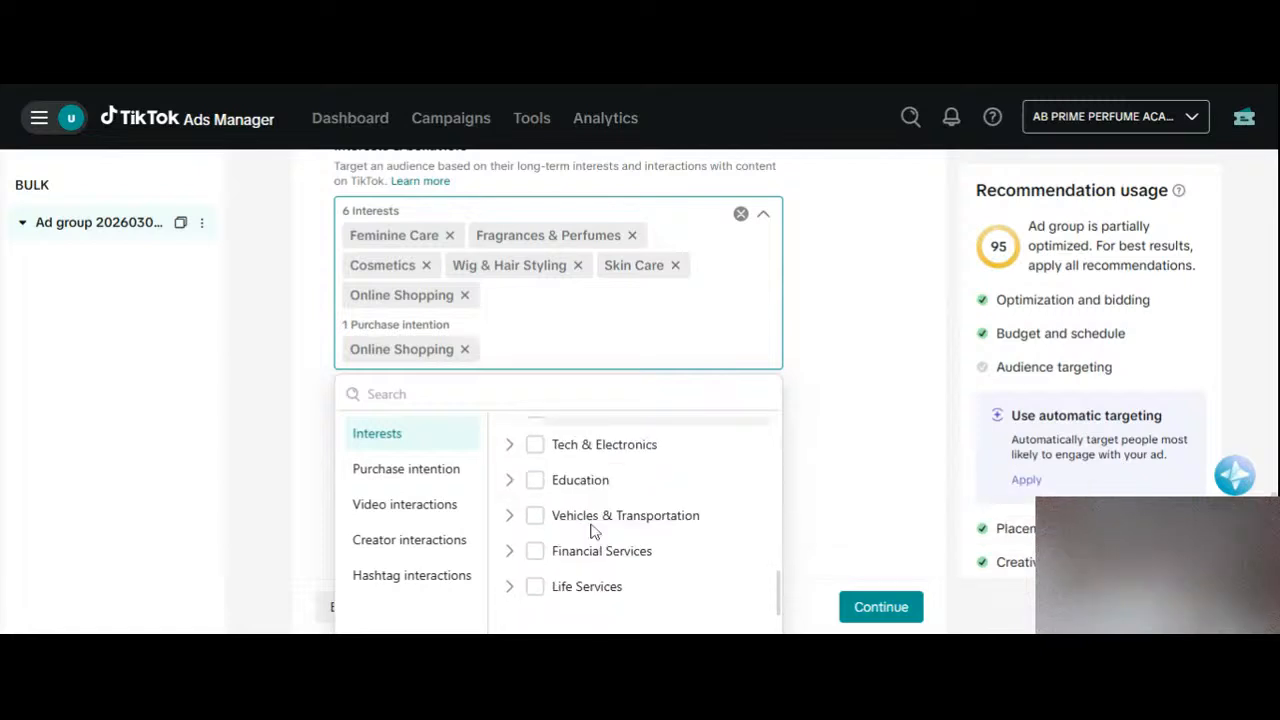
{"action": "scroll", "coordinate": [590, 533], "scroll_direction": "down", "scroll_amount": 1}
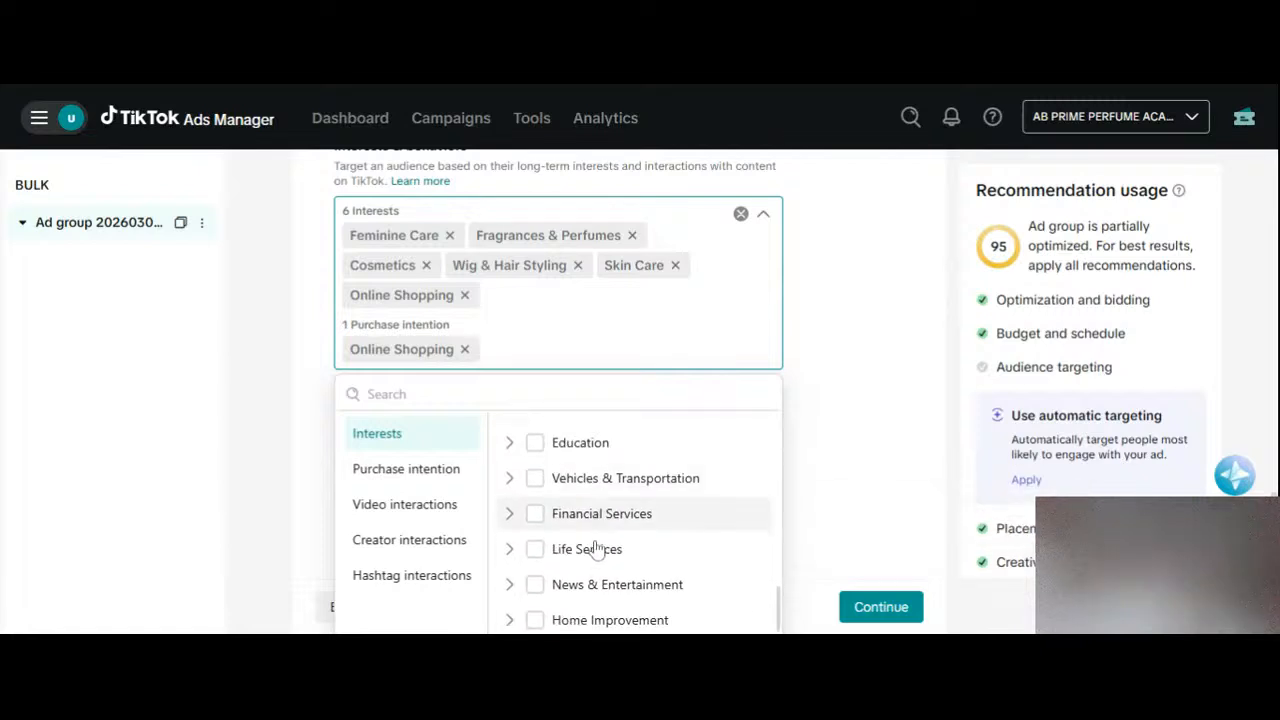
{"action": "left_click", "coordinate": [434, 476]}
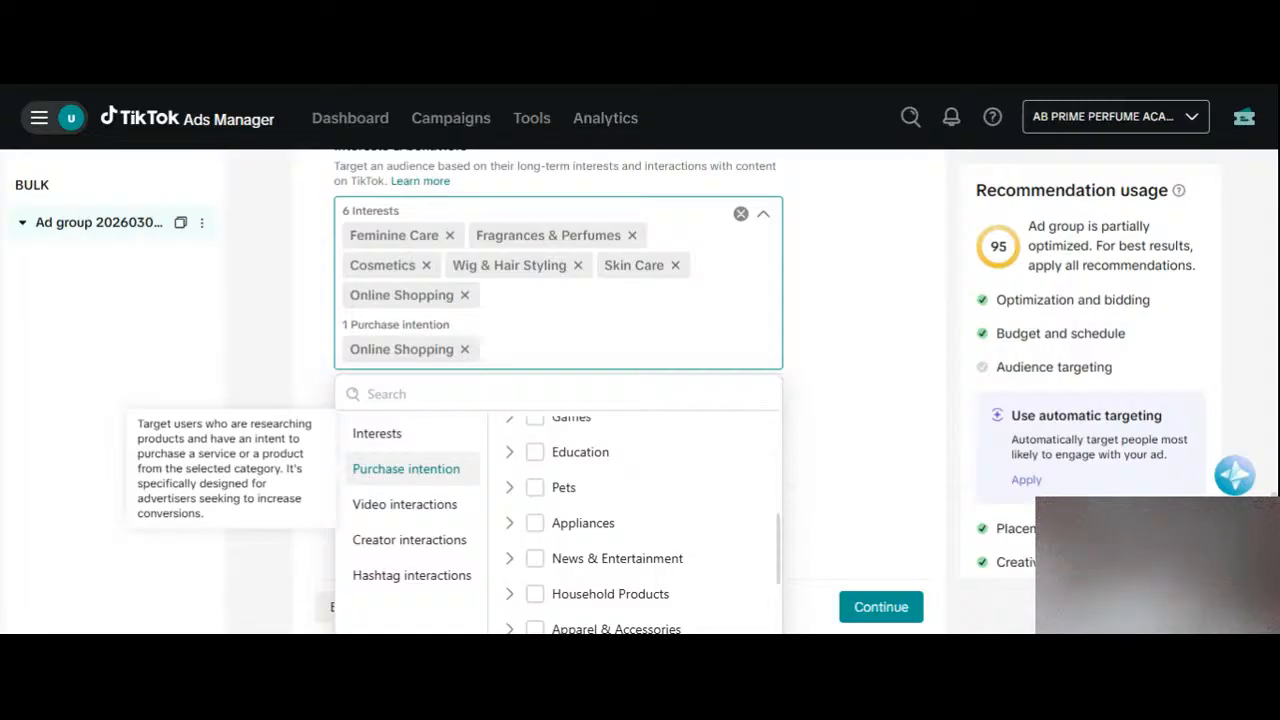
Add Beauty & Style under Video interactions and close the targeting category list.
{"action": "left_click", "coordinate": [447, 511]}
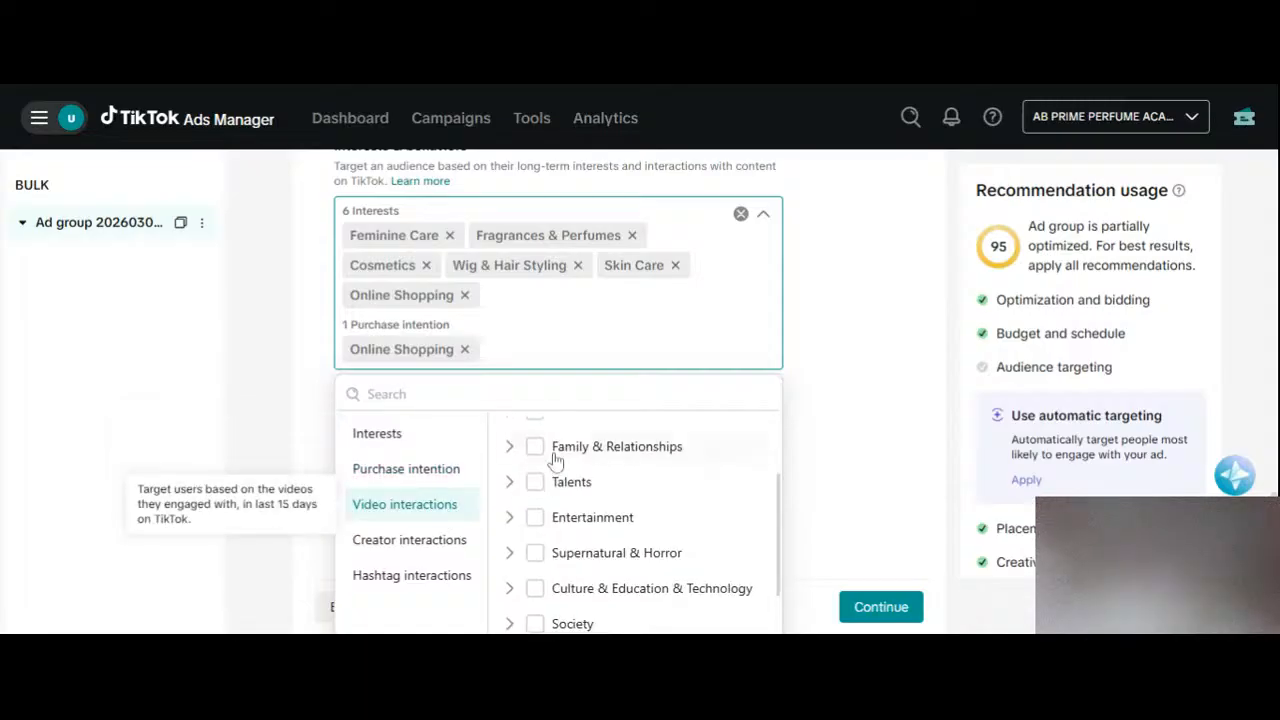
{"action": "scroll", "coordinate": [606, 478], "scroll_direction": "up", "scroll_amount": 3}
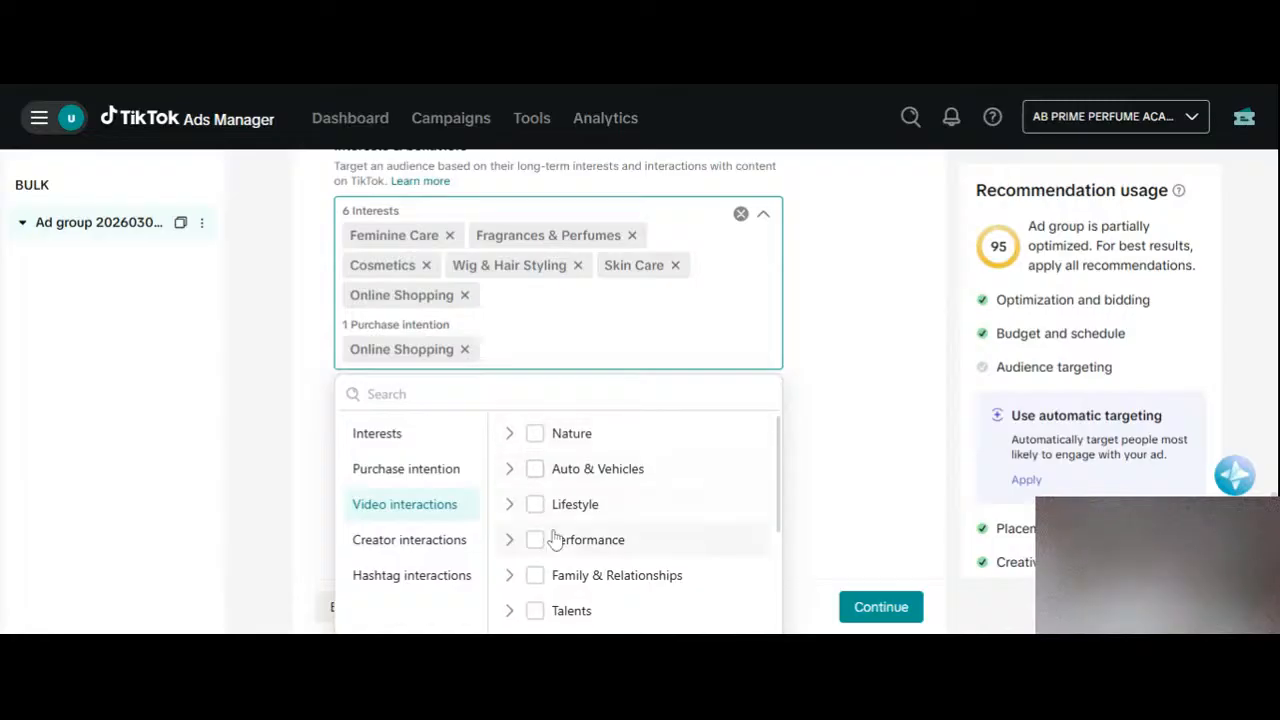
{"action": "scroll", "coordinate": [549, 540], "scroll_direction": "down", "scroll_amount": 1}
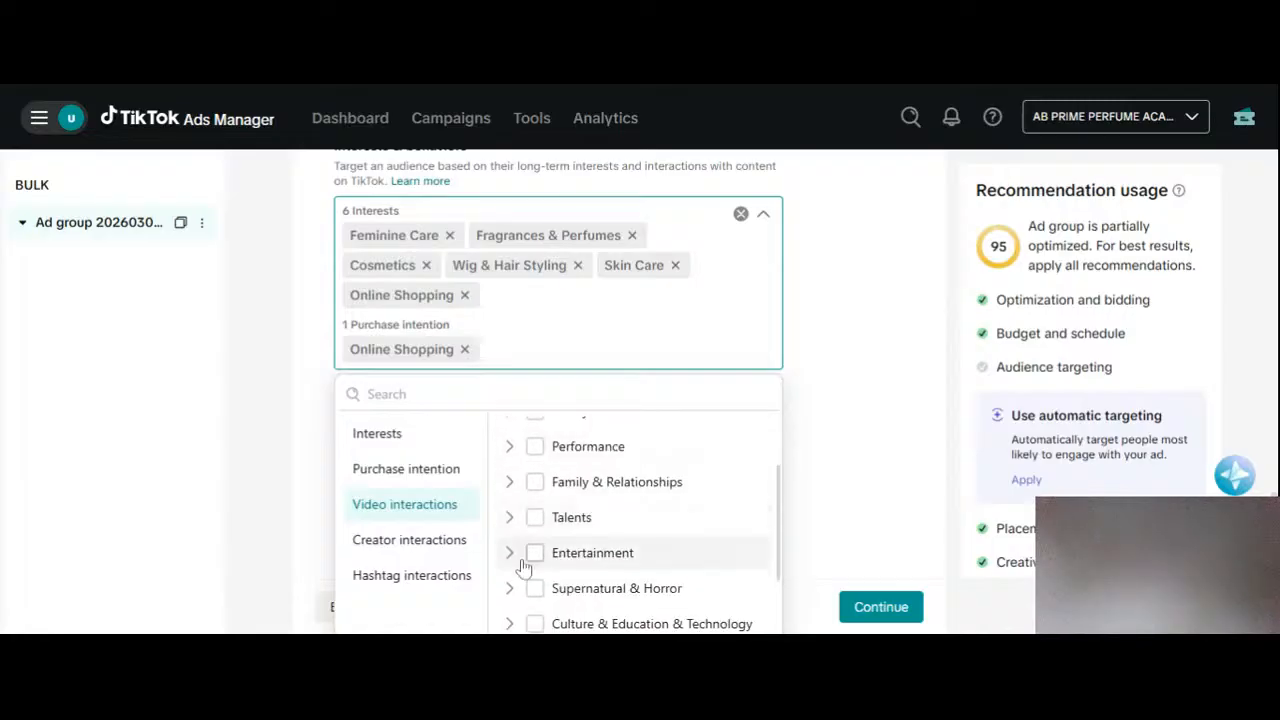
{"action": "scroll", "coordinate": [545, 580], "scroll_direction": "down", "scroll_amount": 1}
{"action": "scroll", "coordinate": [605, 570], "scroll_direction": "down", "scroll_amount": 1}
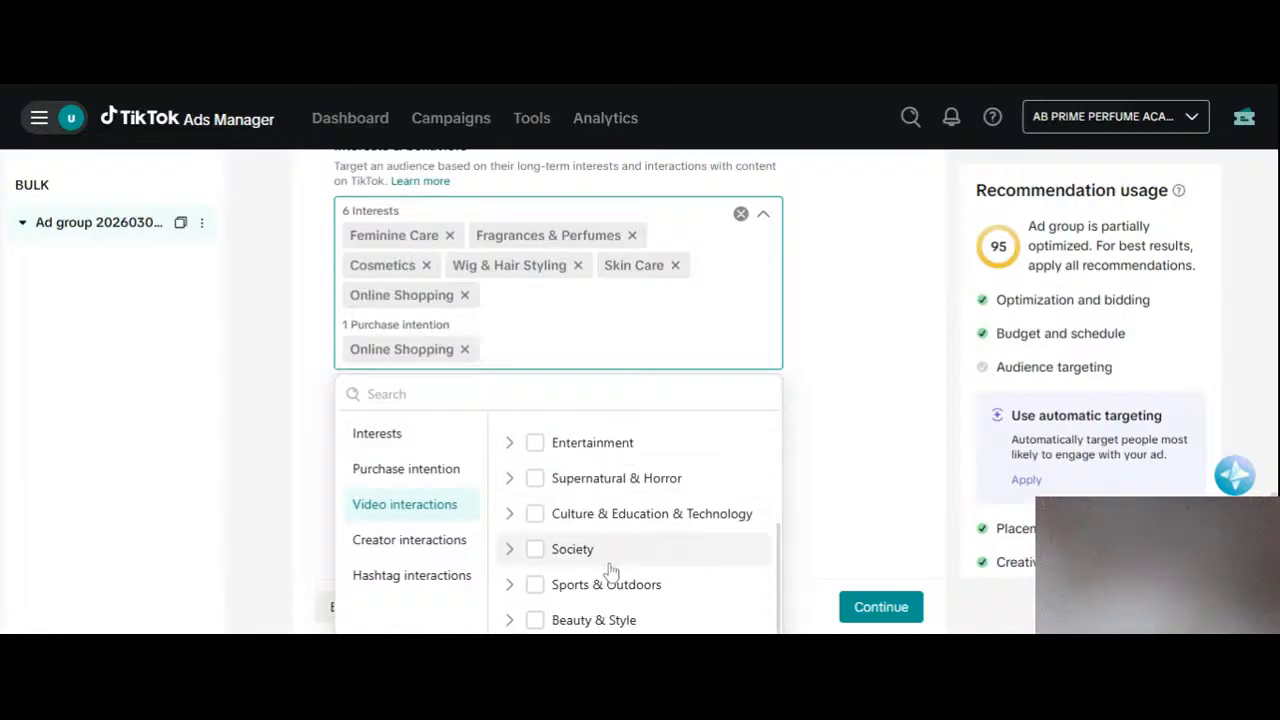
{"action": "left_click", "coordinate": [549, 621]}
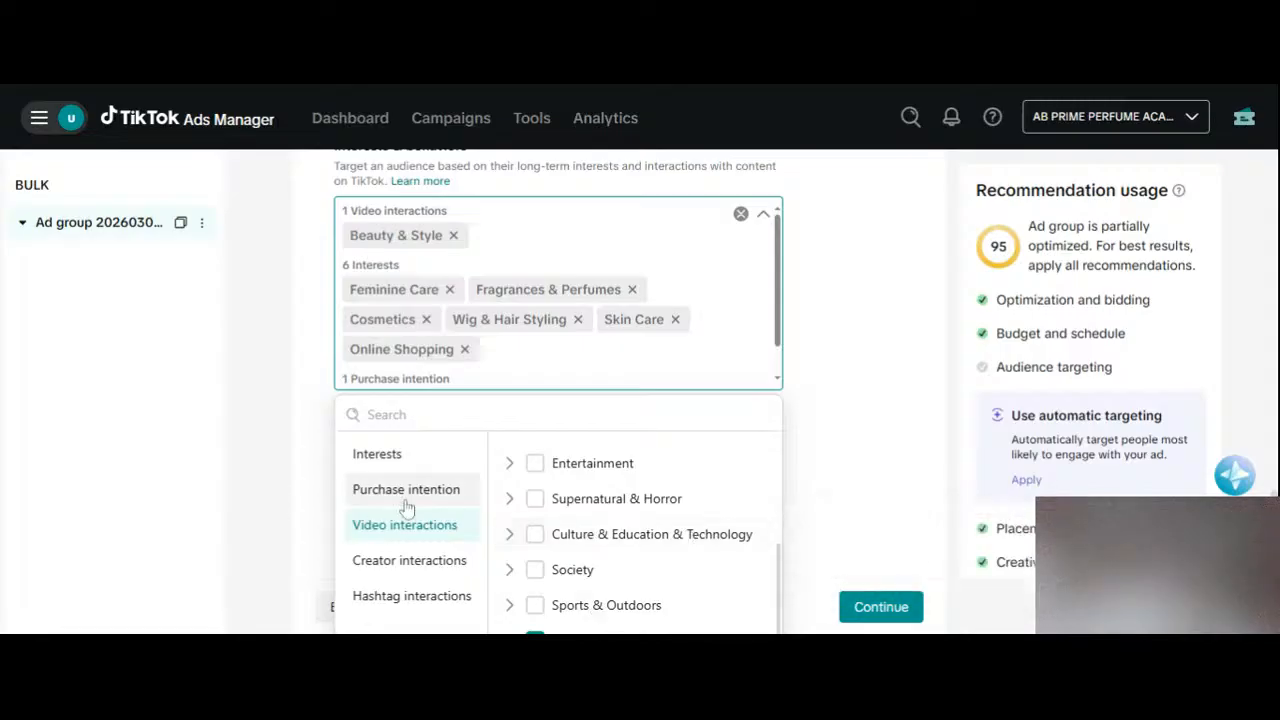
{"action": "left_click", "coordinate": [826, 446]}
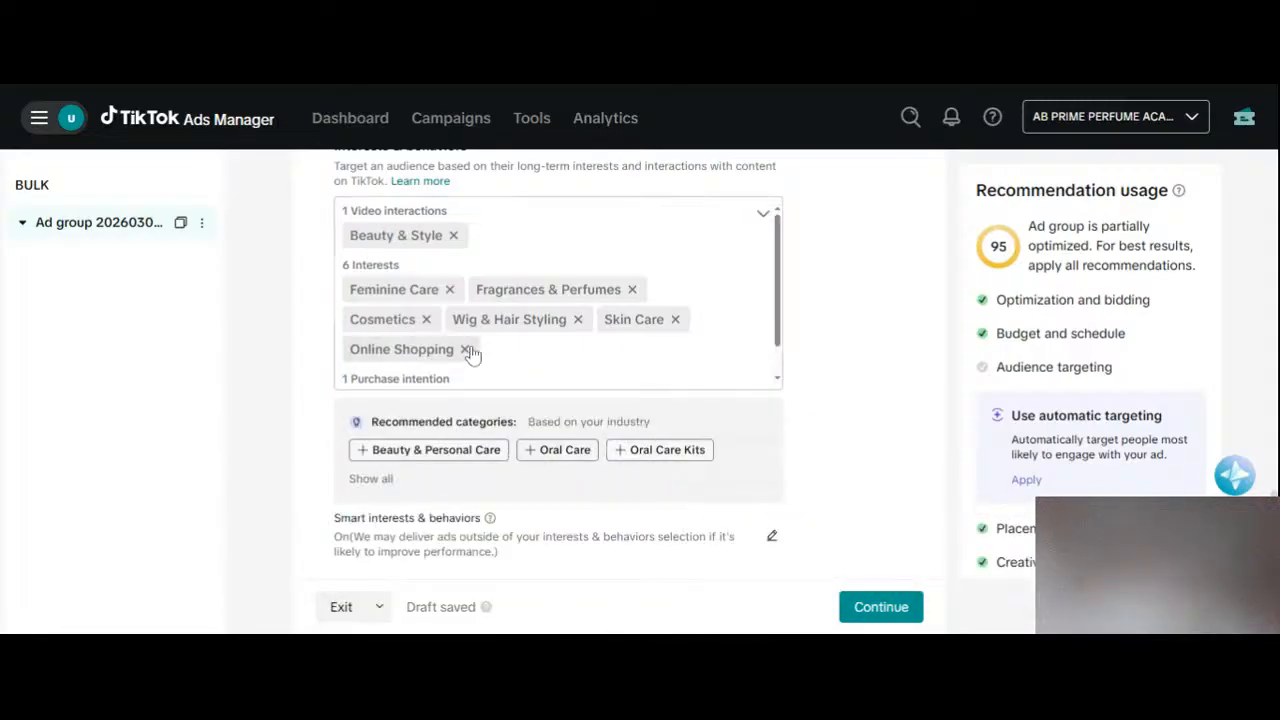
Try High spending power, revert spending power to All, and leave Device at No limit.
{"action": "scroll", "coordinate": [490, 485], "scroll_direction": "down", "scroll_amount": 2}
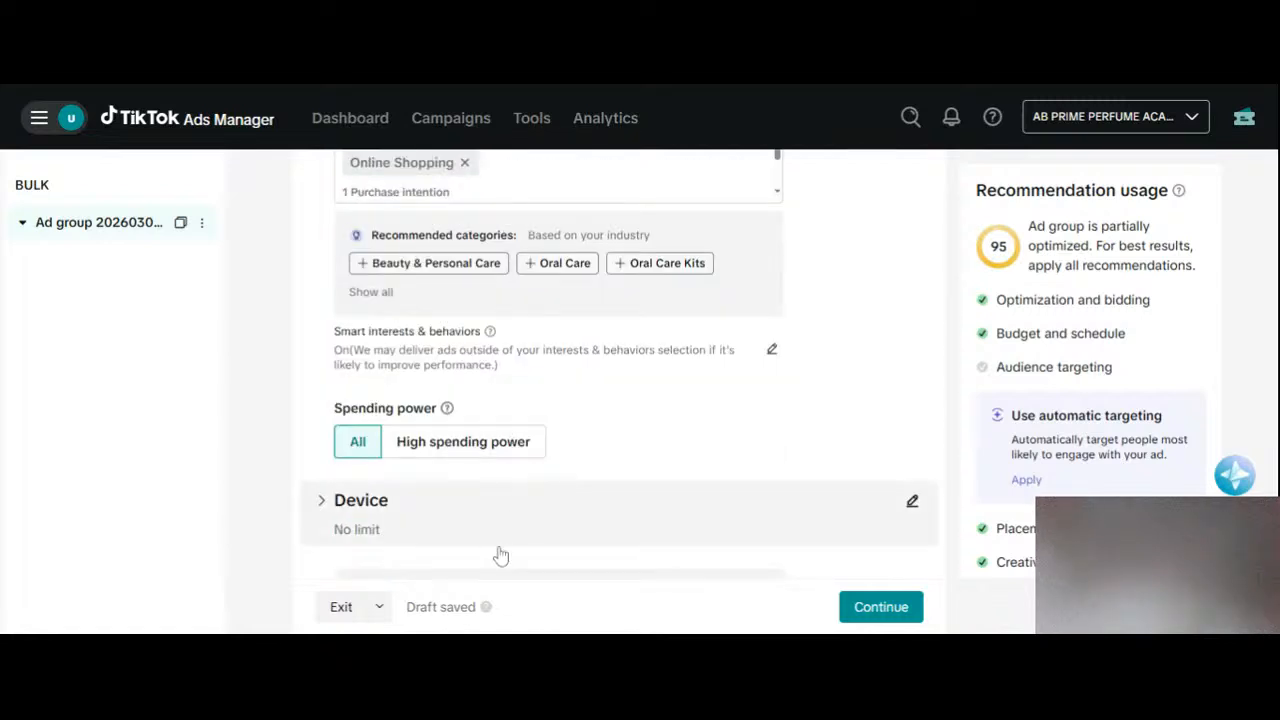
{"action": "left_click", "coordinate": [455, 441]}
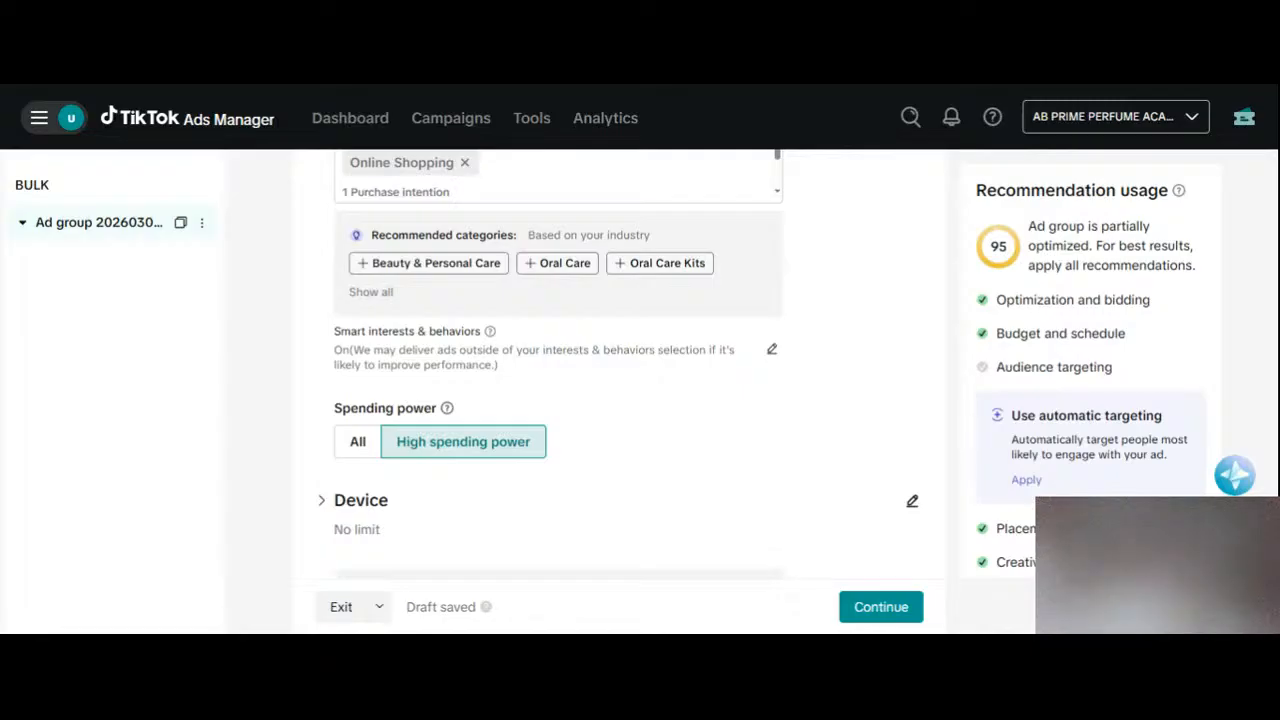
{"action": "left_click", "coordinate": [366, 451]}
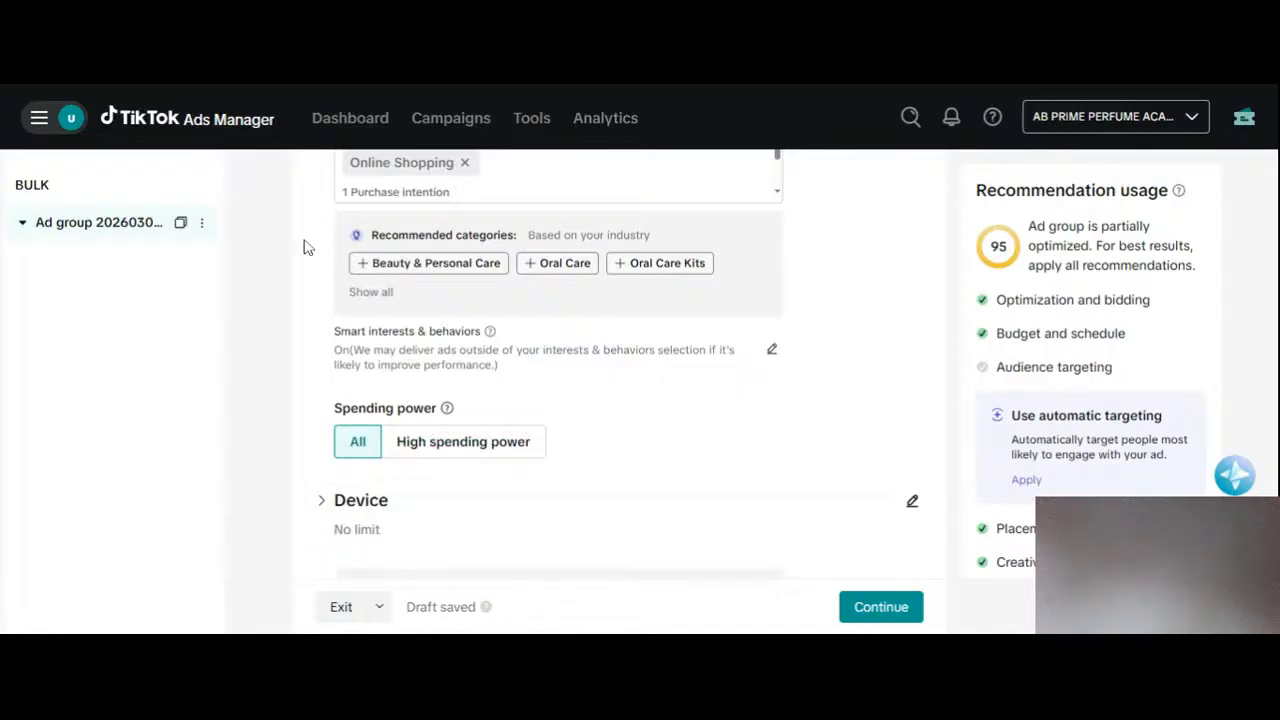
{"action": "scroll", "coordinate": [447, 434], "scroll_direction": "down", "scroll_amount": 3}
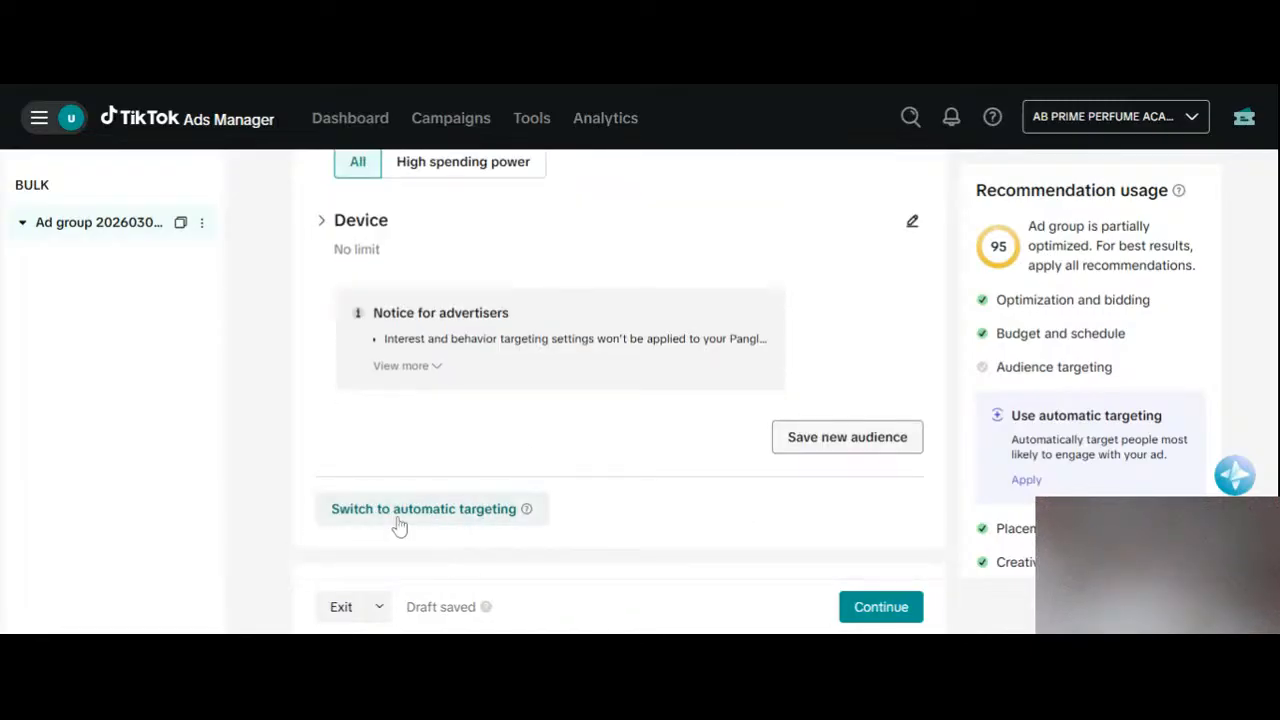
Switch the ad group's audience to automatic targeting.
{"action": "left_click", "coordinate": [399, 510]}
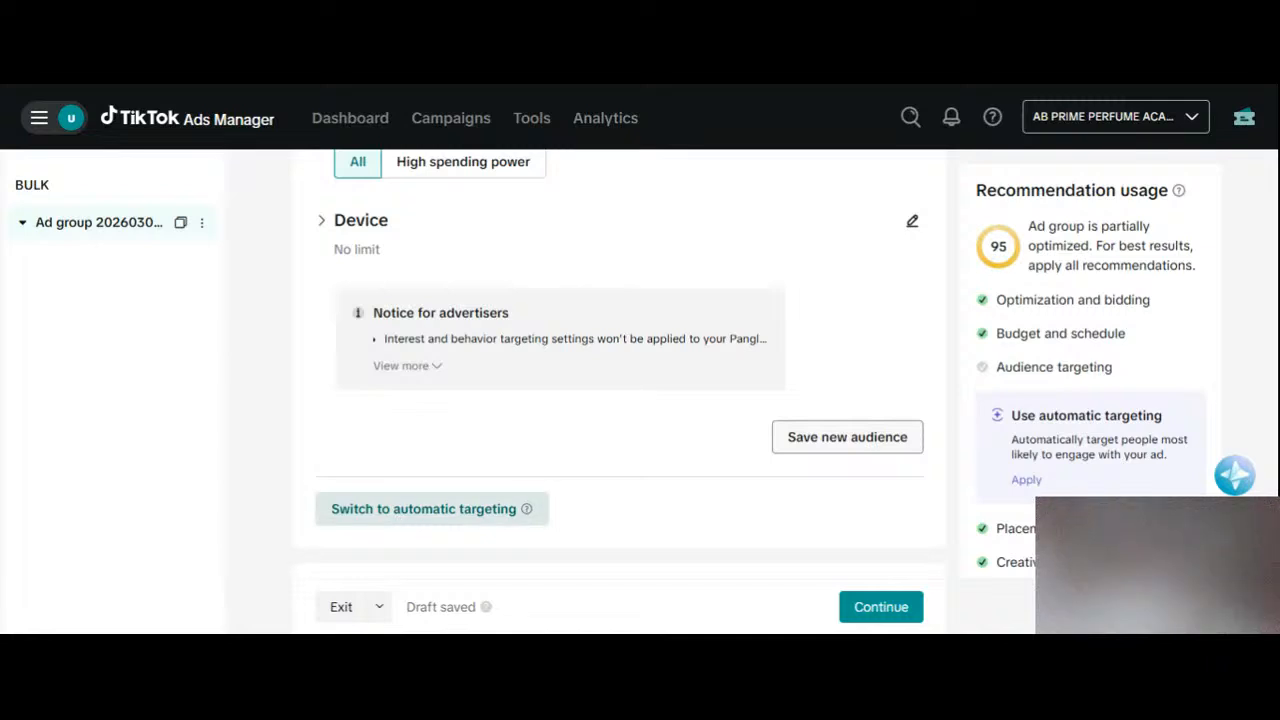
{"action": "scroll", "coordinate": [460, 515], "scroll_direction": "down", "scroll_amount": 2}
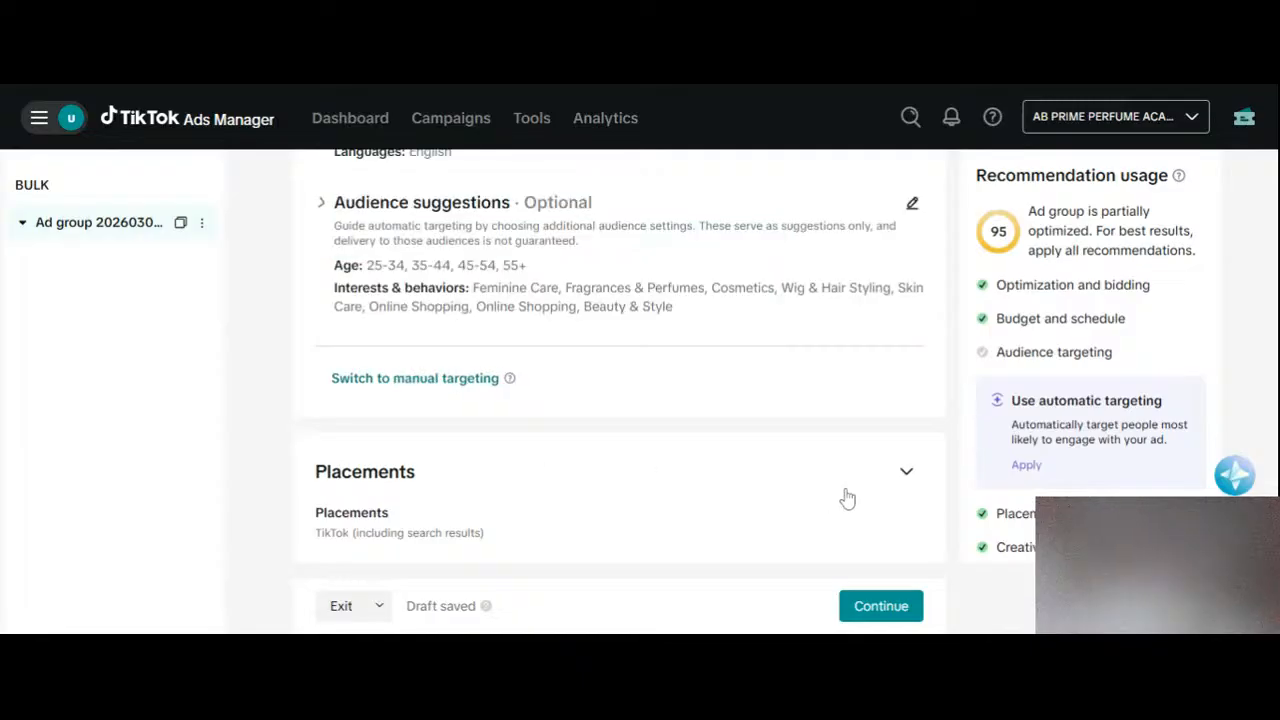
{"action": "scroll", "coordinate": [975, 325], "scroll_direction": "down", "scroll_amount": 2}
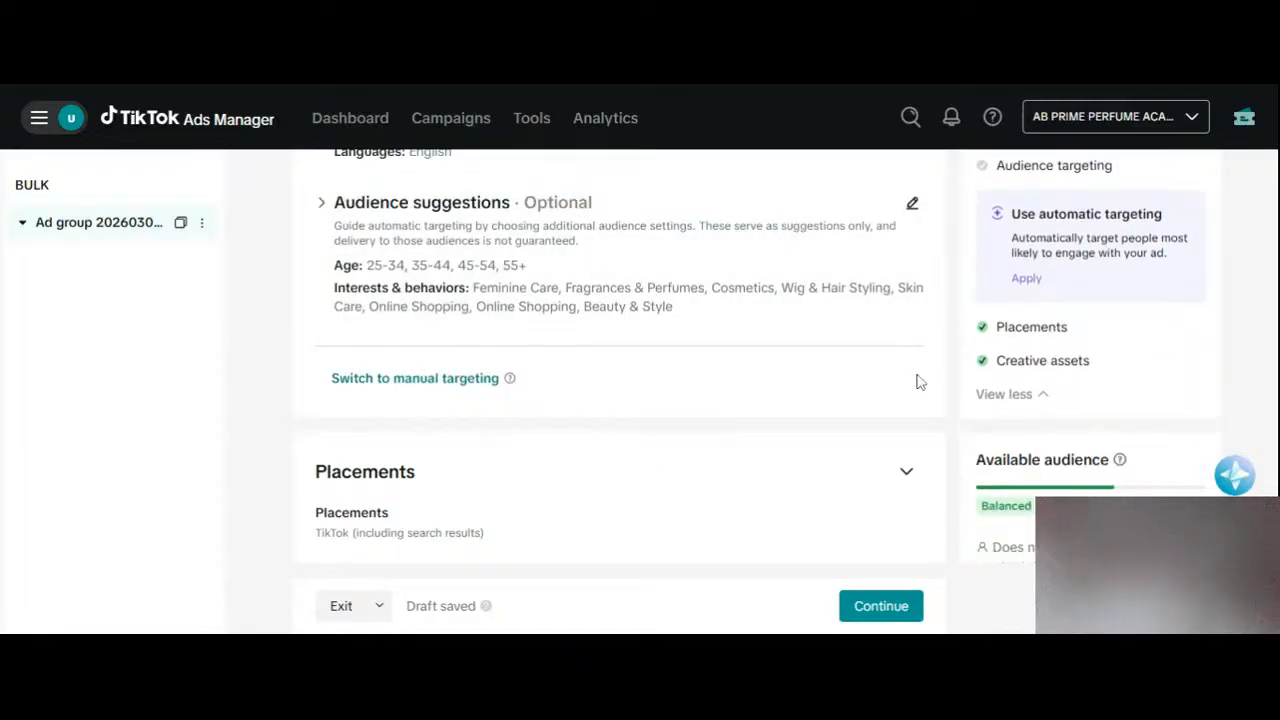
Review the TikTok placement toggles, collapse Placements, and attempt to continue.
{"action": "left_click", "coordinate": [897, 470]}
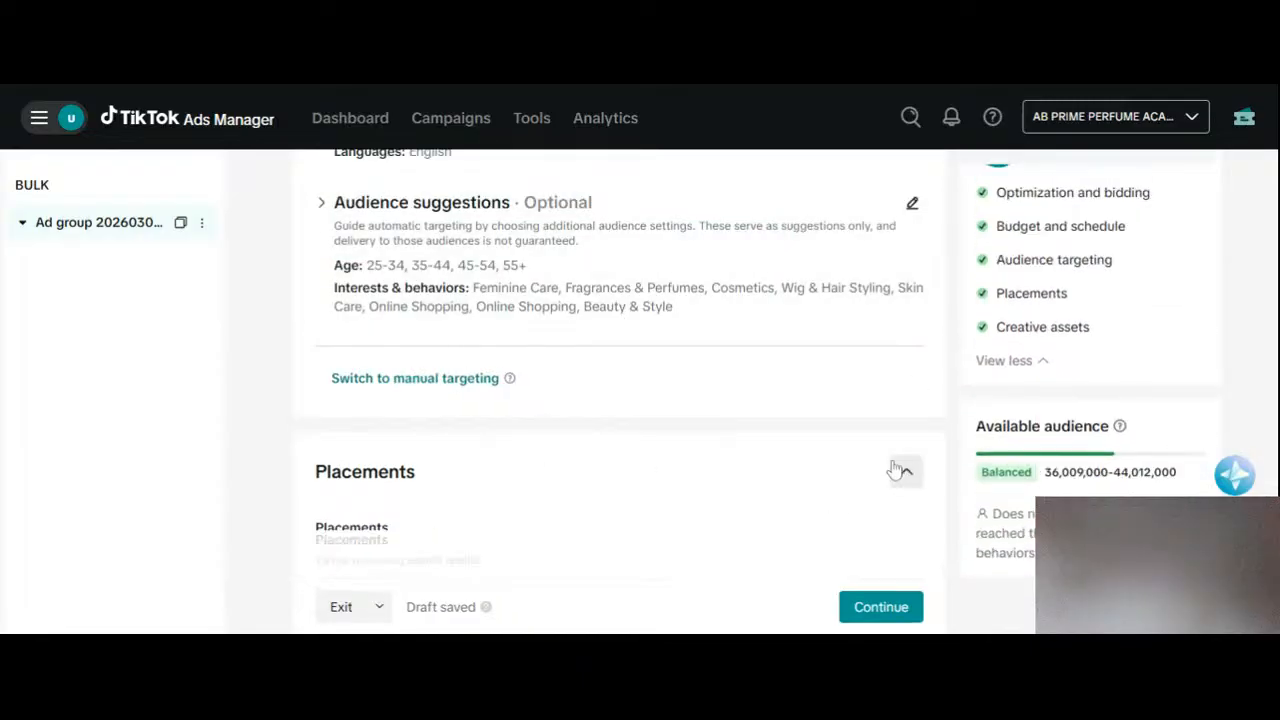
{"action": "scroll", "coordinate": [508, 474], "scroll_direction": "down", "scroll_amount": 3}
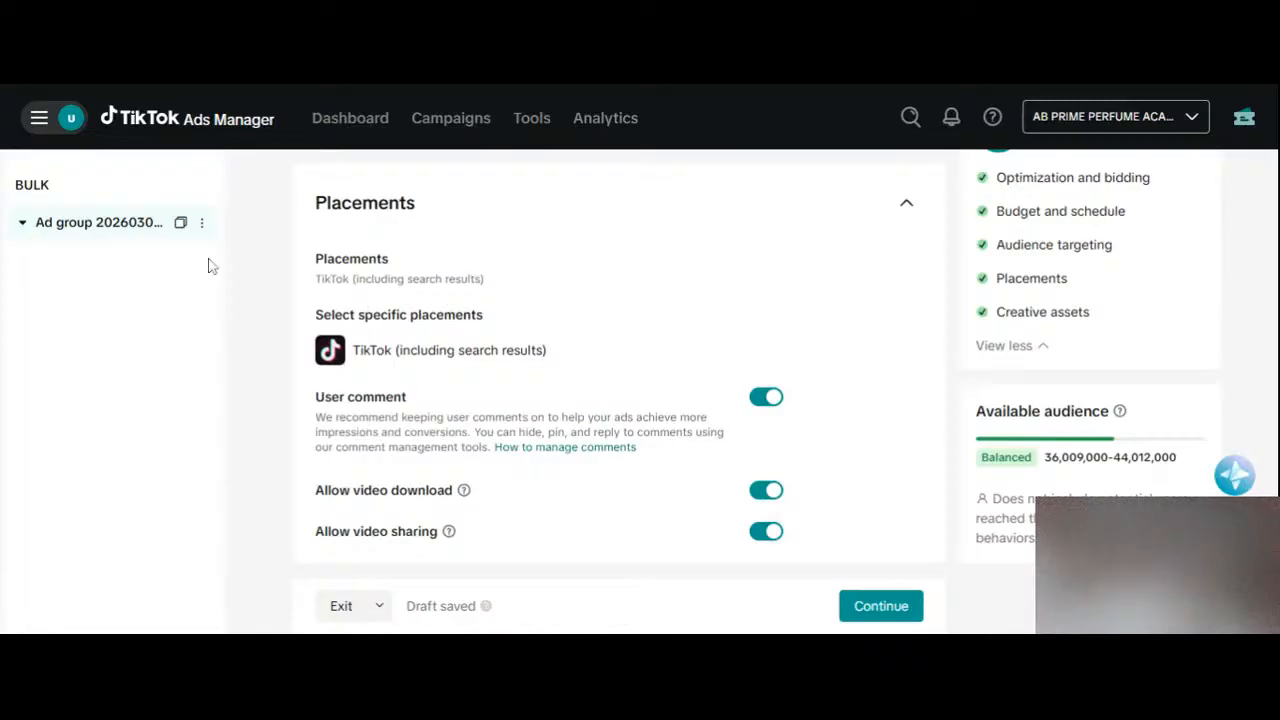
{"action": "scroll", "coordinate": [470, 334], "scroll_direction": "up", "scroll_amount": 1}
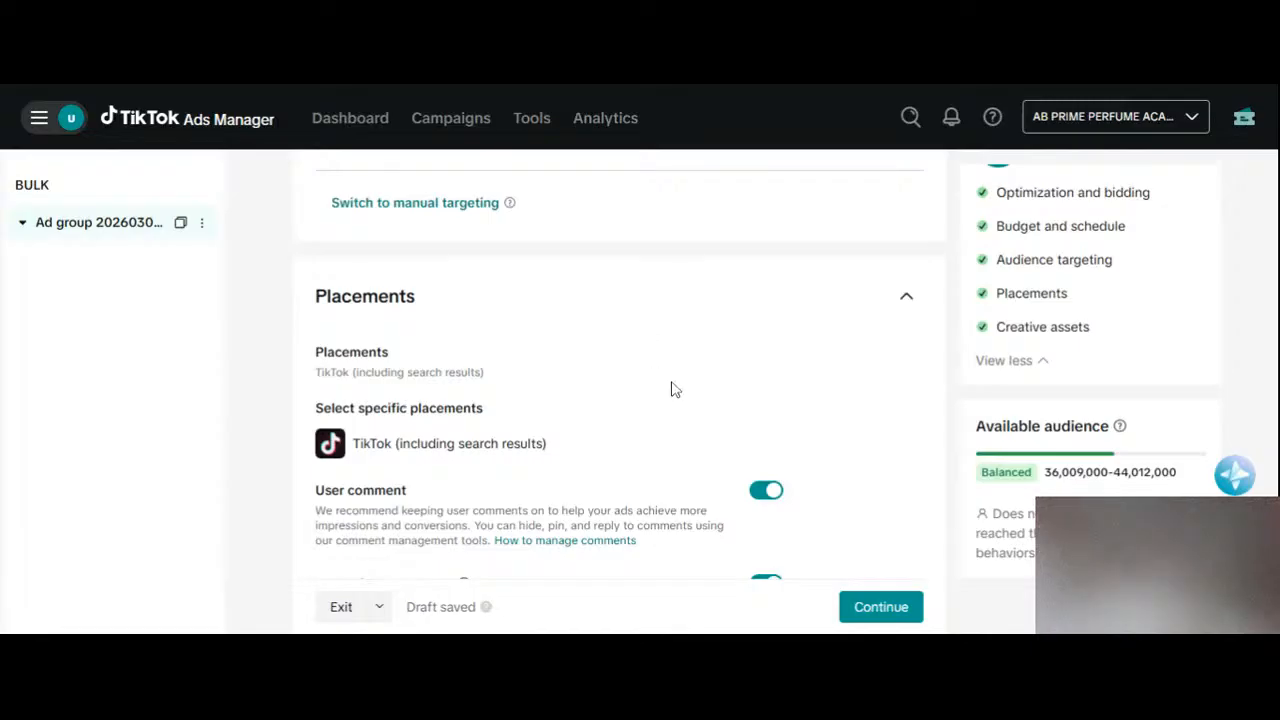
{"action": "scroll", "coordinate": [630, 435], "scroll_direction": "down", "scroll_amount": 1}
{"action": "scroll", "coordinate": [628, 443], "scroll_direction": "down", "scroll_amount": 1}
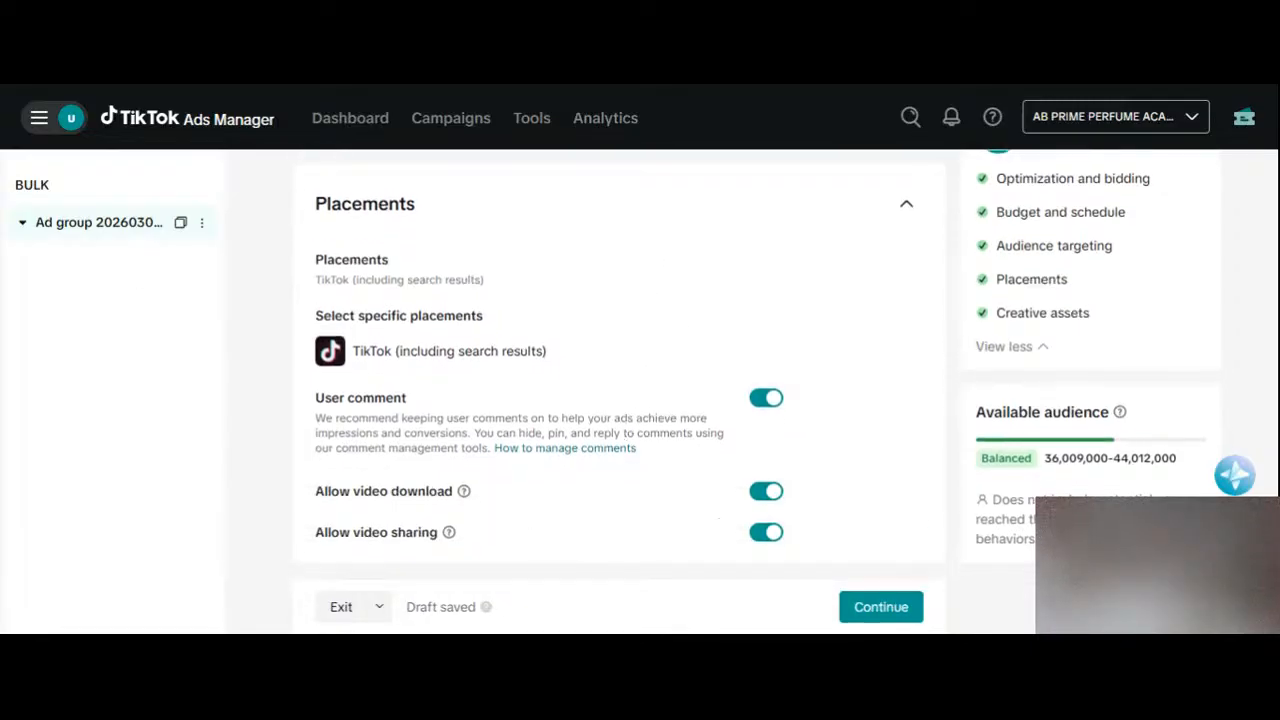
{"action": "scroll", "coordinate": [440, 395], "scroll_direction": "up", "scroll_amount": 1}
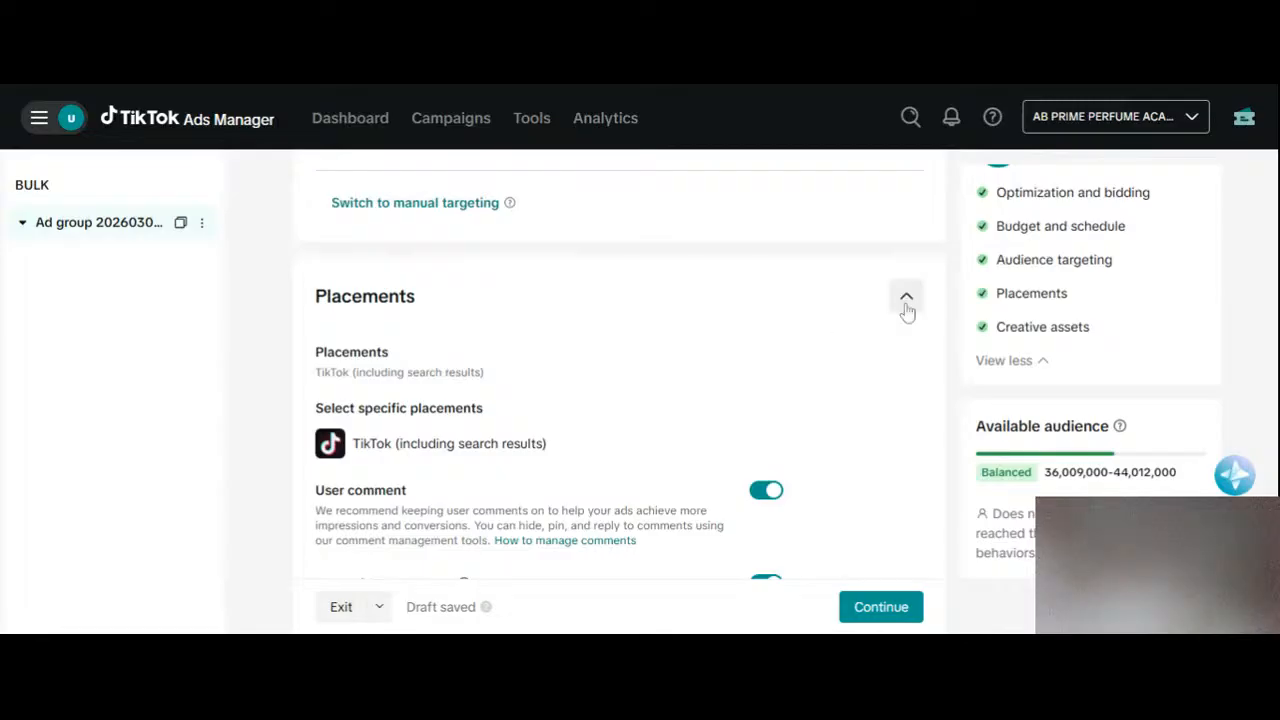
{"action": "left_click", "coordinate": [906, 300]}
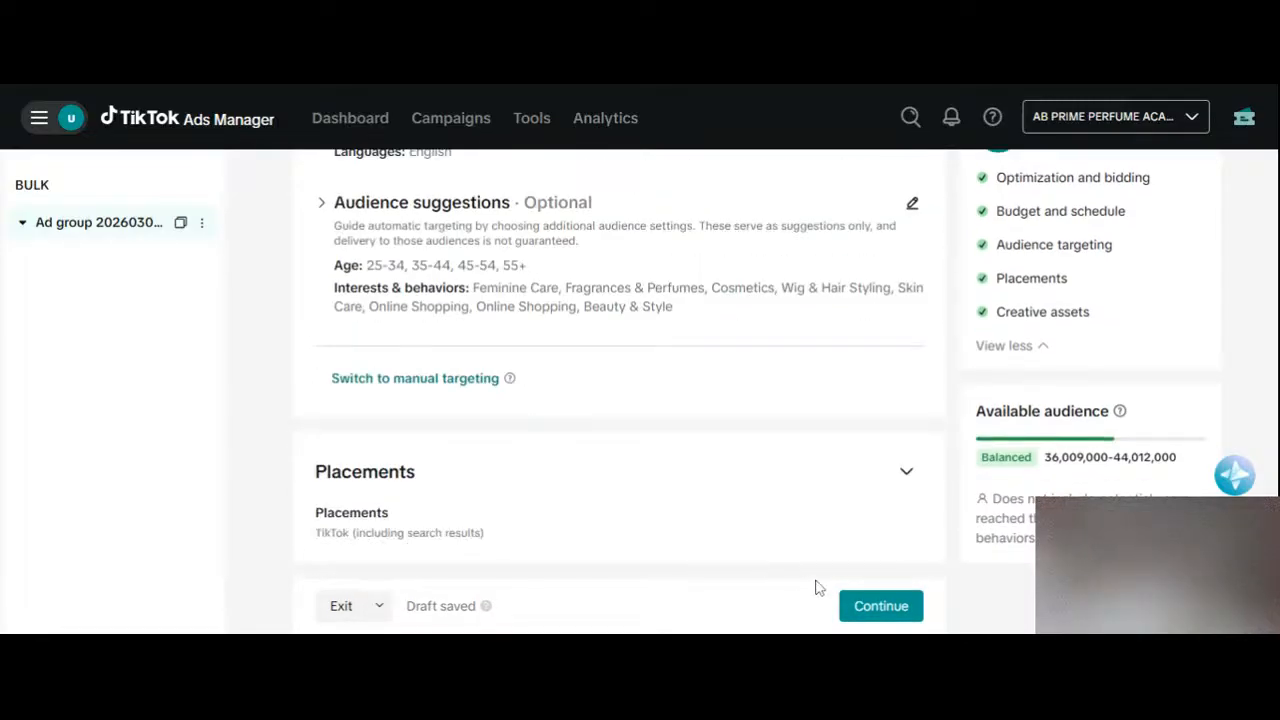
{"action": "left_click", "coordinate": [846, 606]}
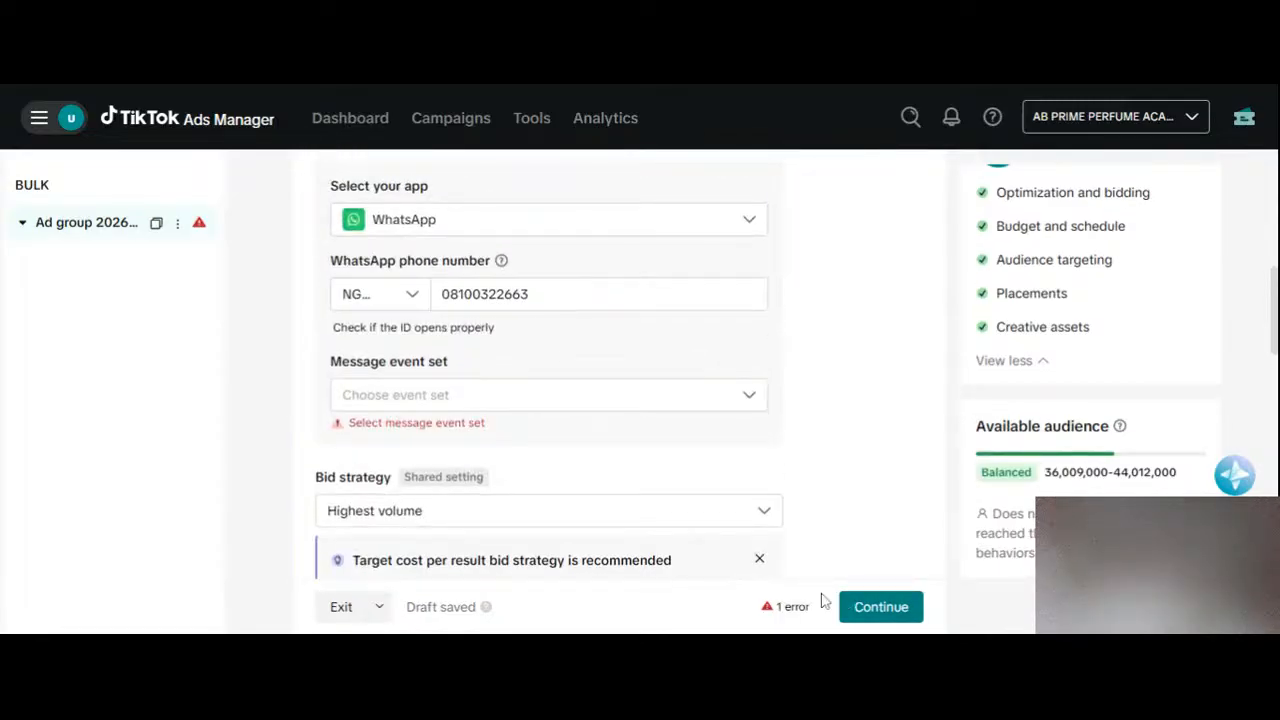
Check the Message event set dropdown (No data), then return to the optimization location options.
{"action": "left_click", "coordinate": [729, 401]}
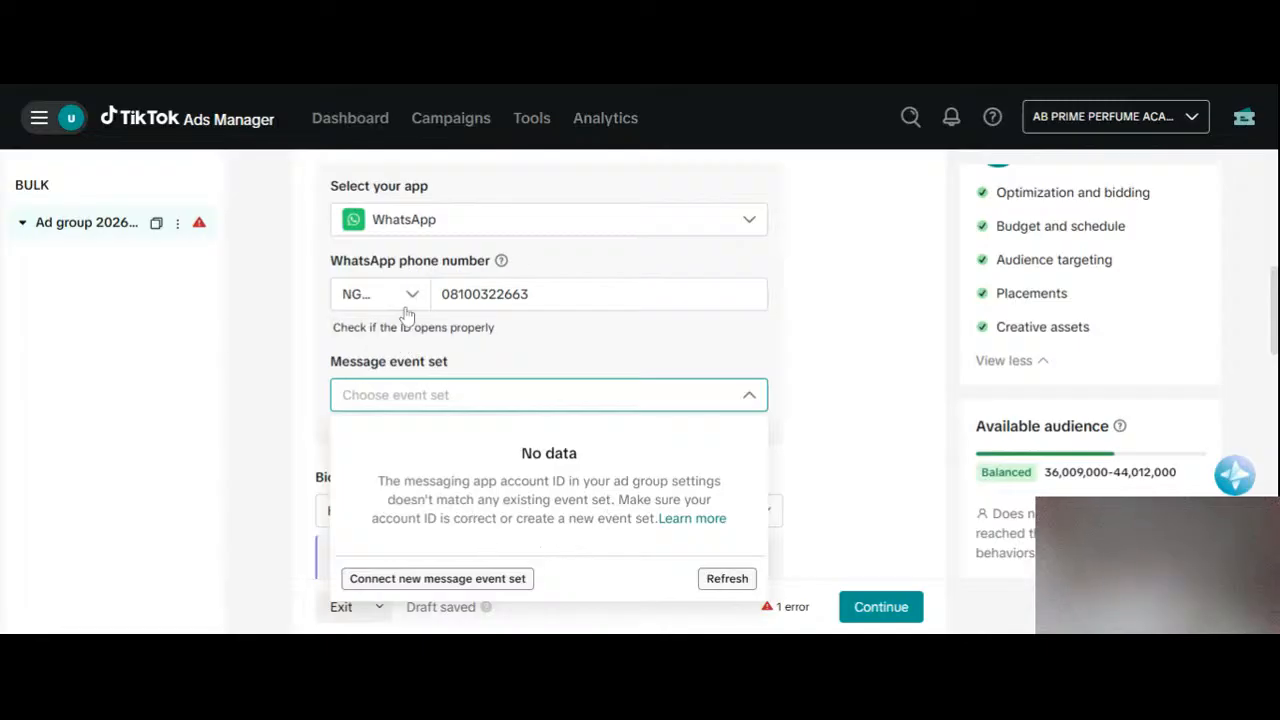
{"action": "scroll", "coordinate": [490, 345], "scroll_direction": "up", "scroll_amount": 1}
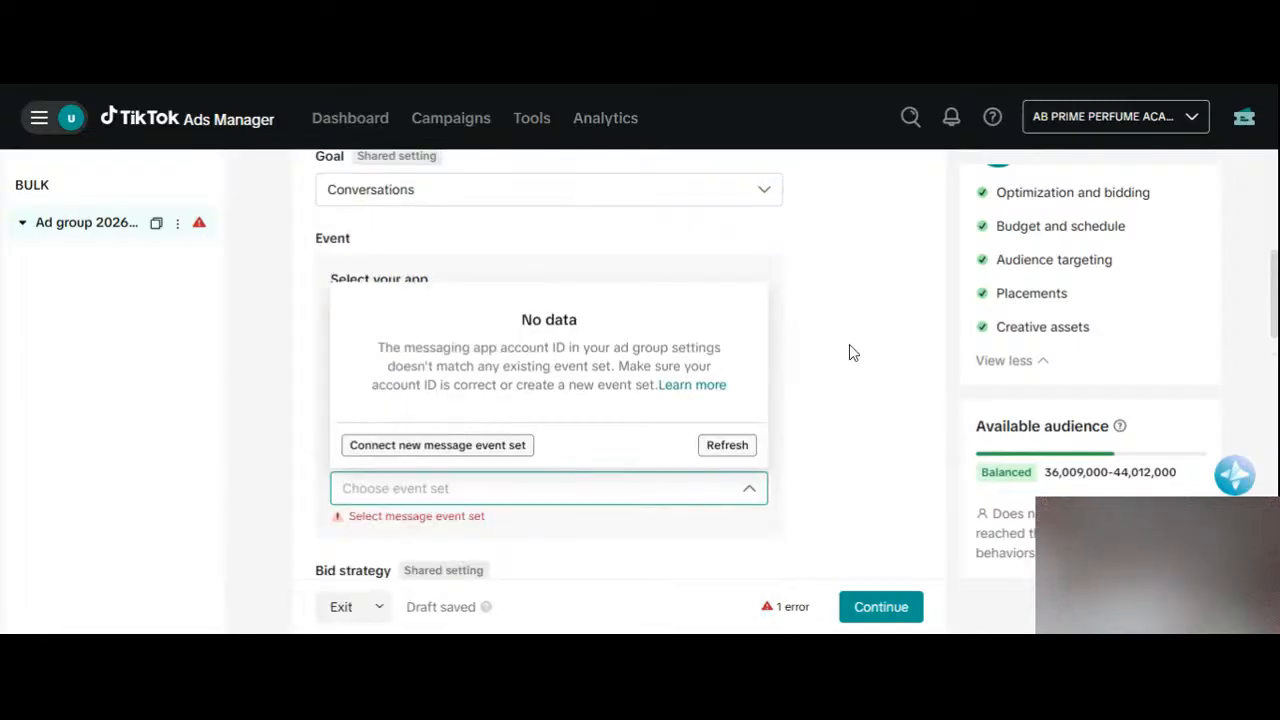
{"action": "scroll", "coordinate": [634, 263], "scroll_direction": "up", "scroll_amount": 2}
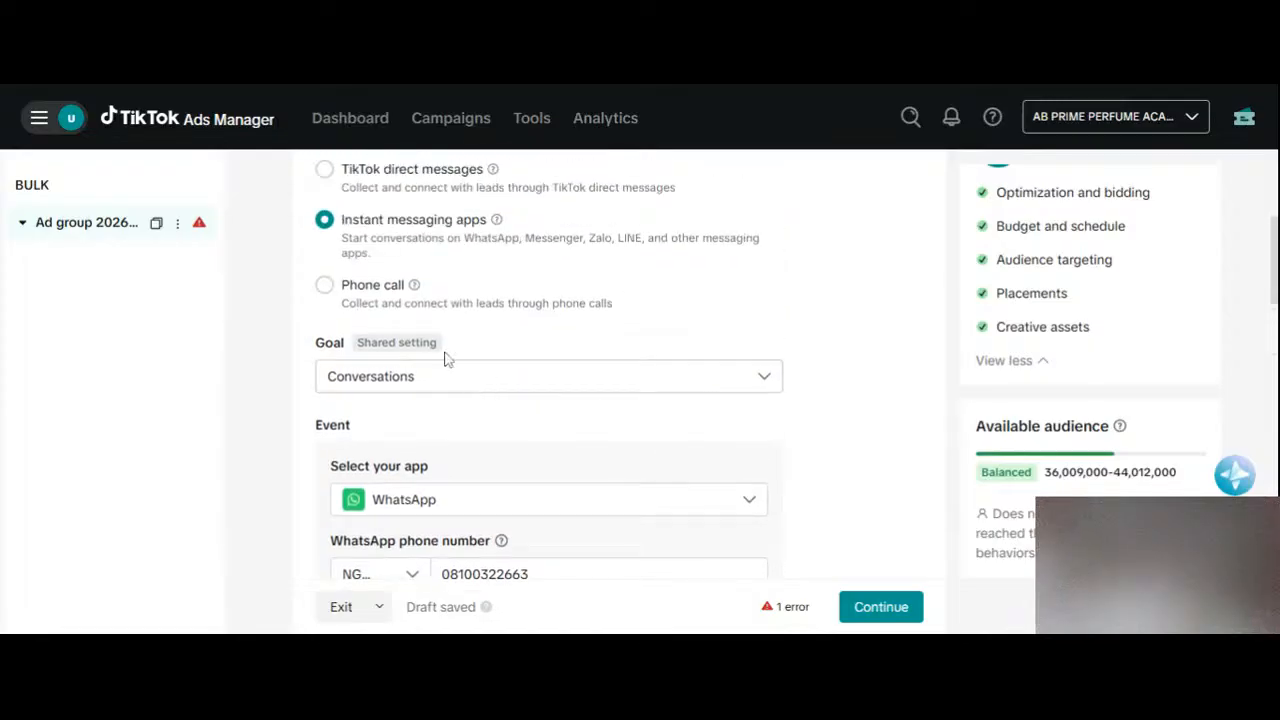
{"action": "scroll", "coordinate": [400, 352], "scroll_direction": "up", "scroll_amount": 1}
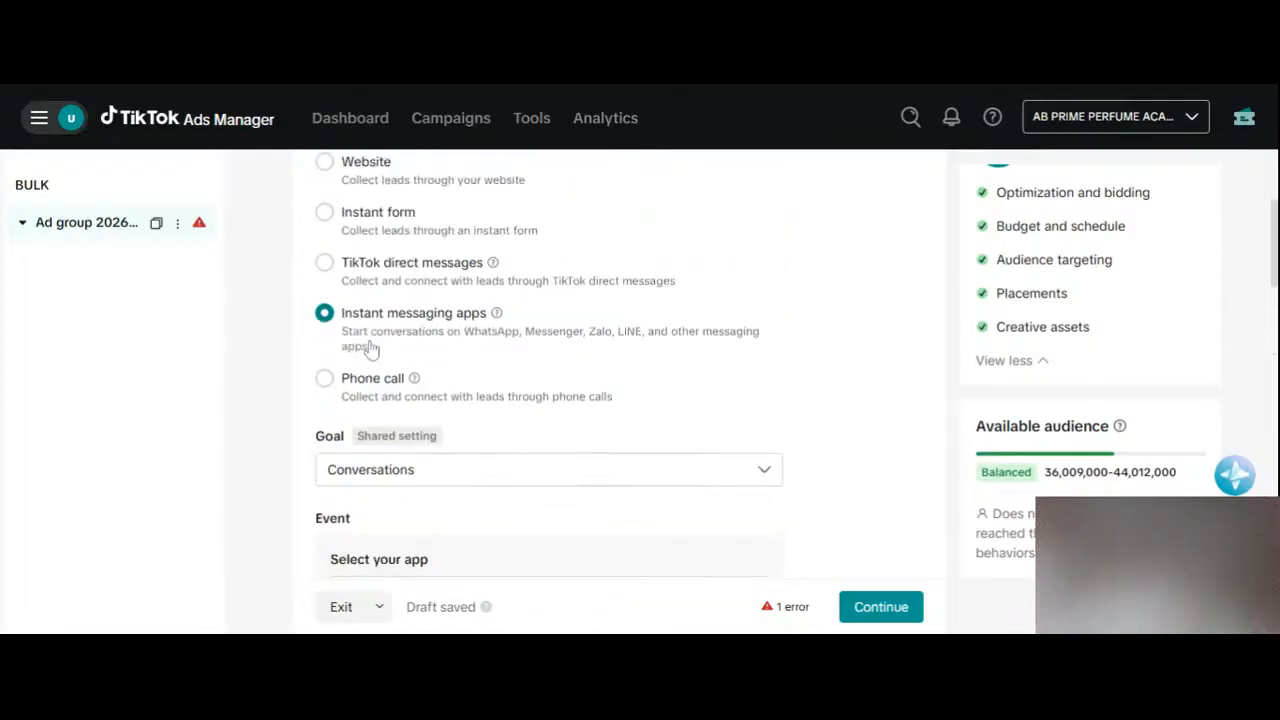
Set the optimization location to TikTok direct messages and review Goal and Bid strategy.
{"action": "left_click", "coordinate": [326, 264]}
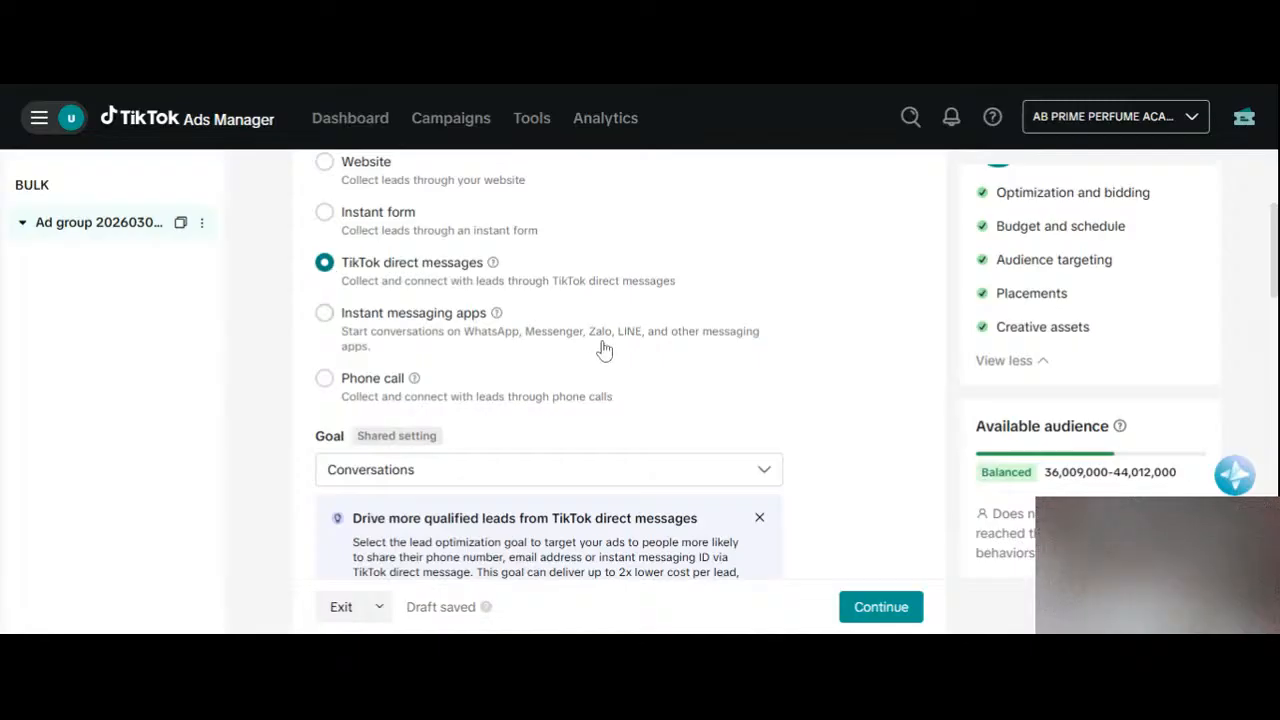
{"action": "scroll", "coordinate": [620, 400], "scroll_direction": "down", "scroll_amount": 1}
{"action": "scroll", "coordinate": [633, 428], "scroll_direction": "down", "scroll_amount": 2}
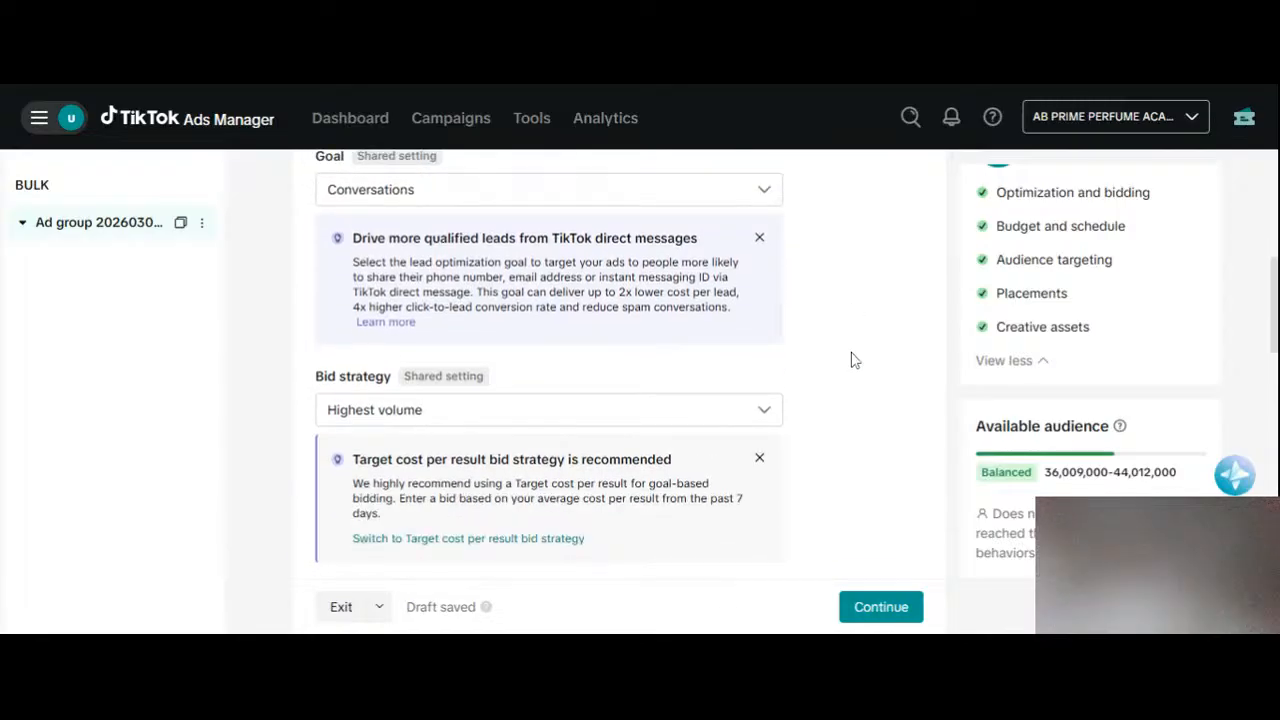
{"action": "scroll", "coordinate": [855, 361], "scroll_direction": "up", "scroll_amount": 1}
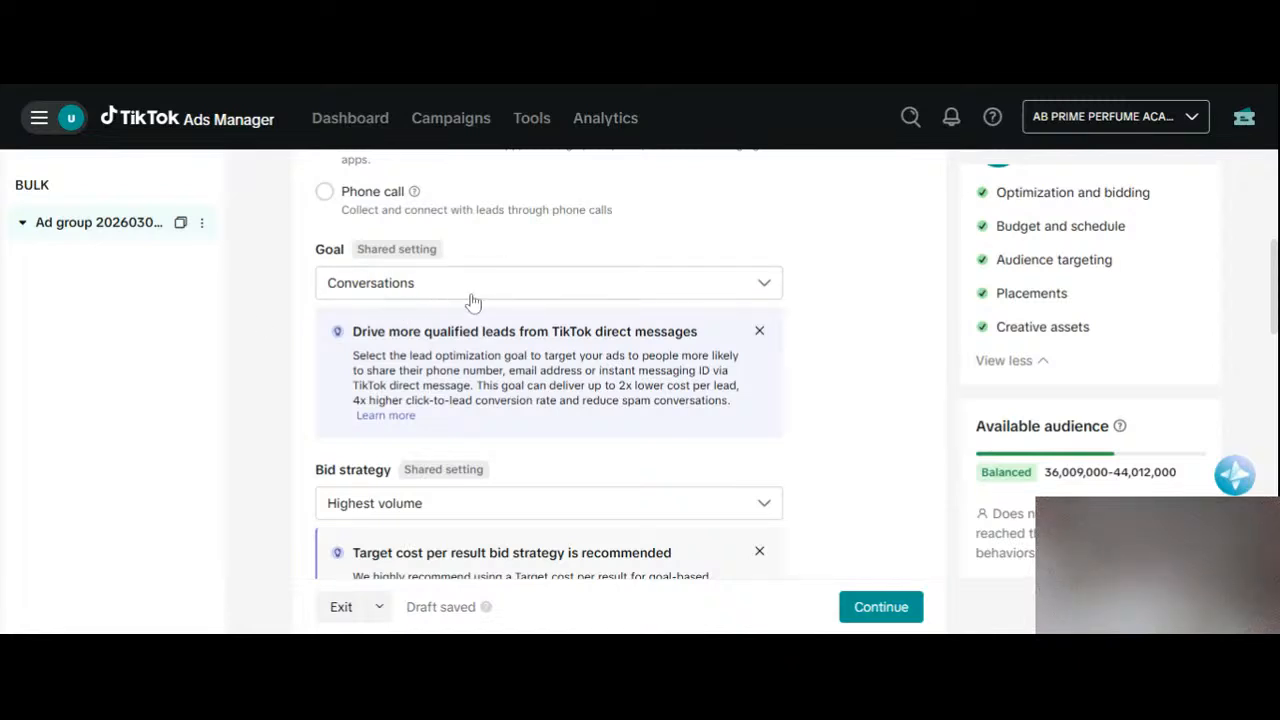
Select Leads as the optimization goal and confirm it stays selected.
{"action": "left_click", "coordinate": [765, 285]}
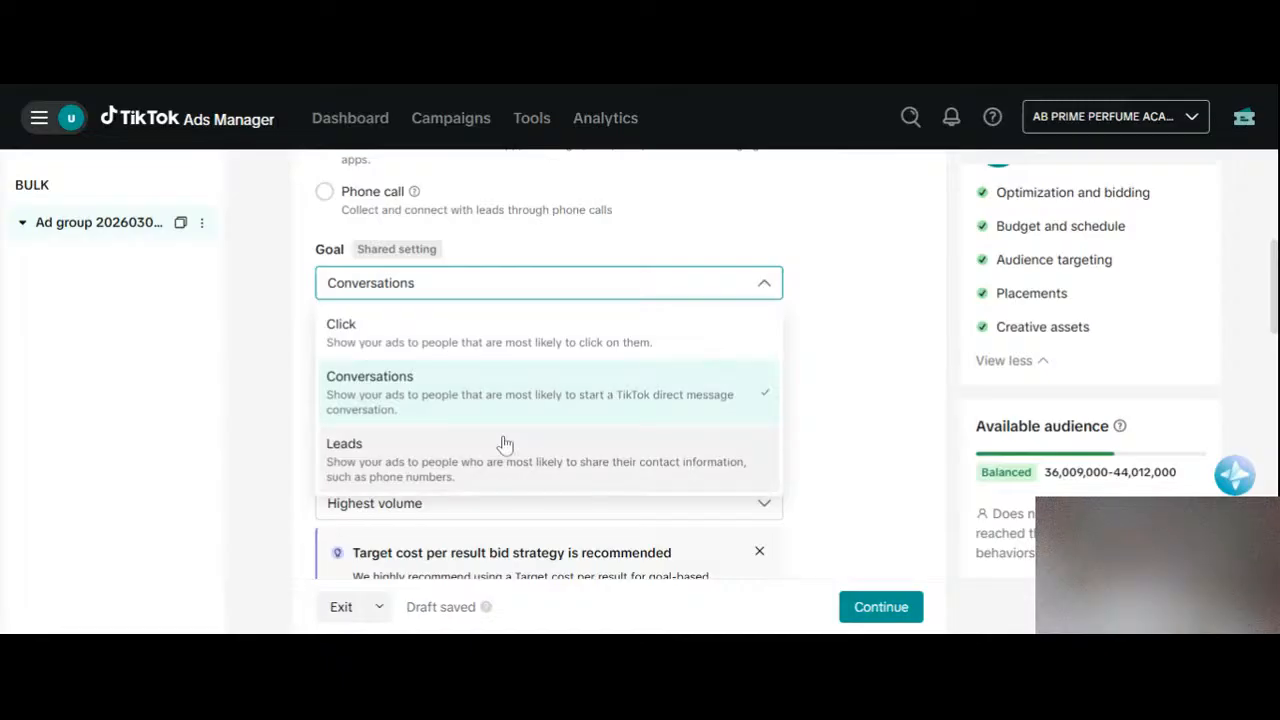
{"action": "left_click", "coordinate": [800, 221]}
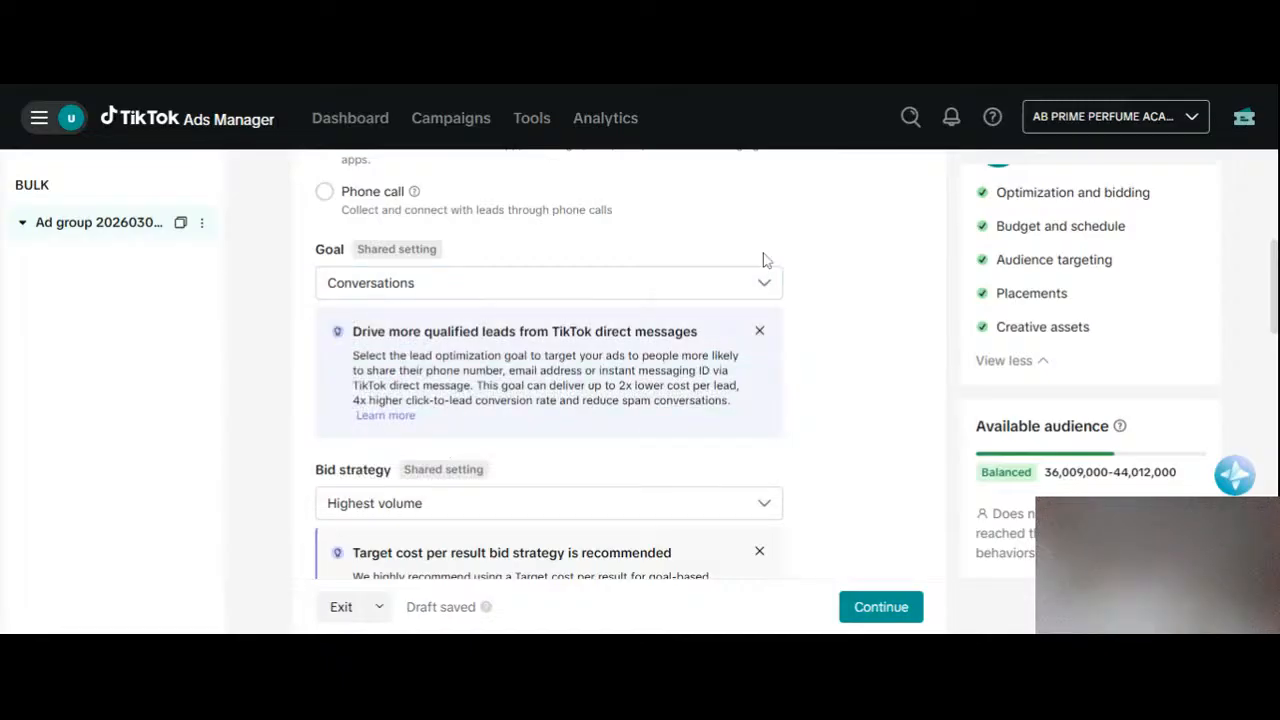
{"action": "left_click", "coordinate": [765, 285]}
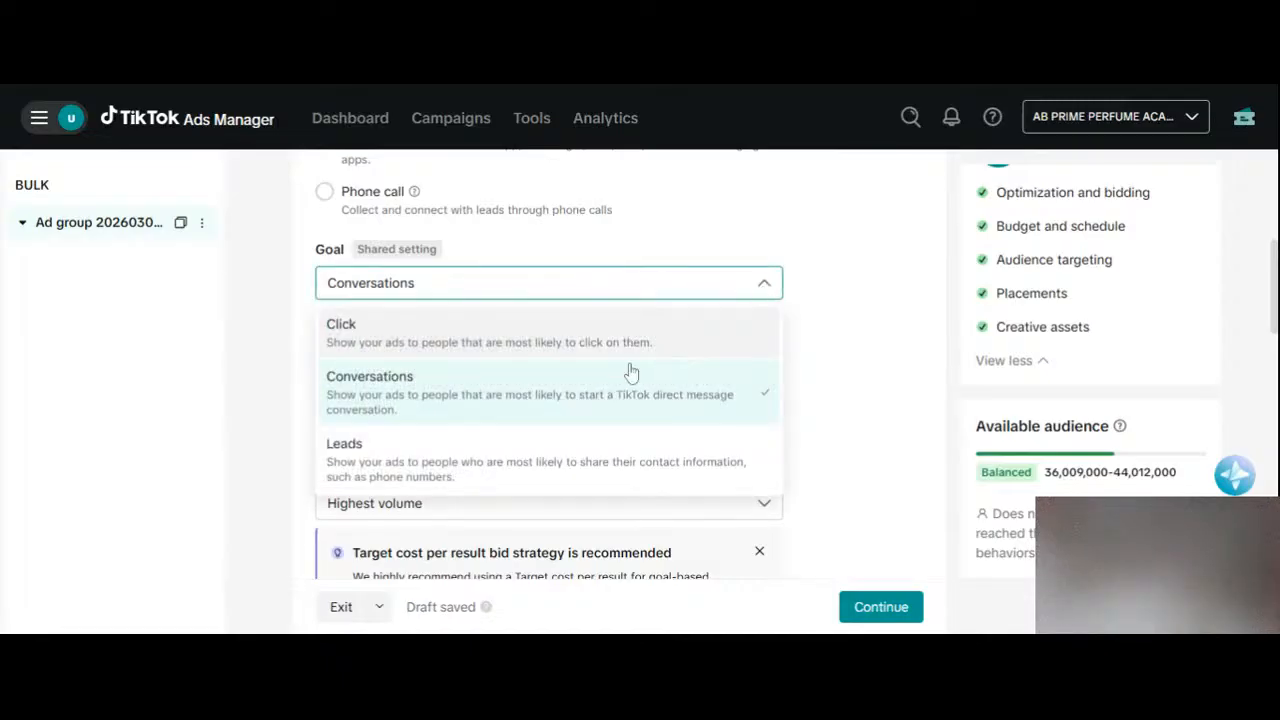
{"action": "left_click", "coordinate": [444, 457]}
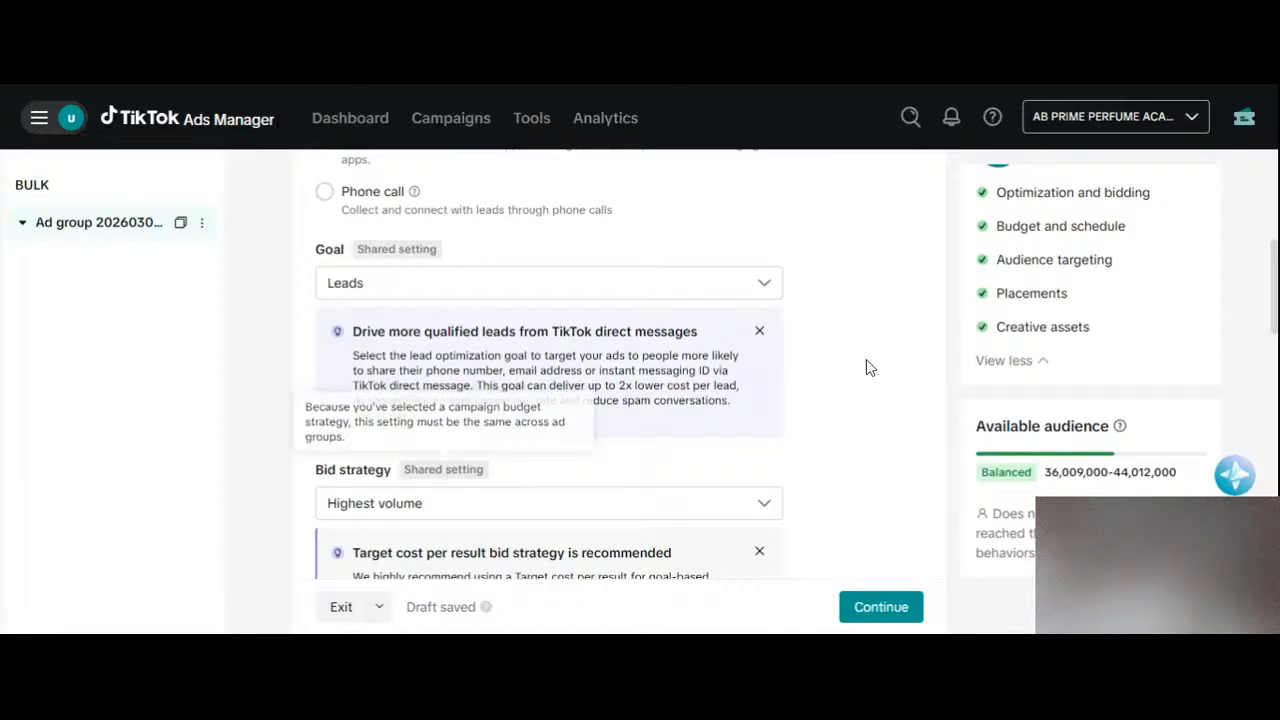
{"action": "left_click", "coordinate": [771, 287]}
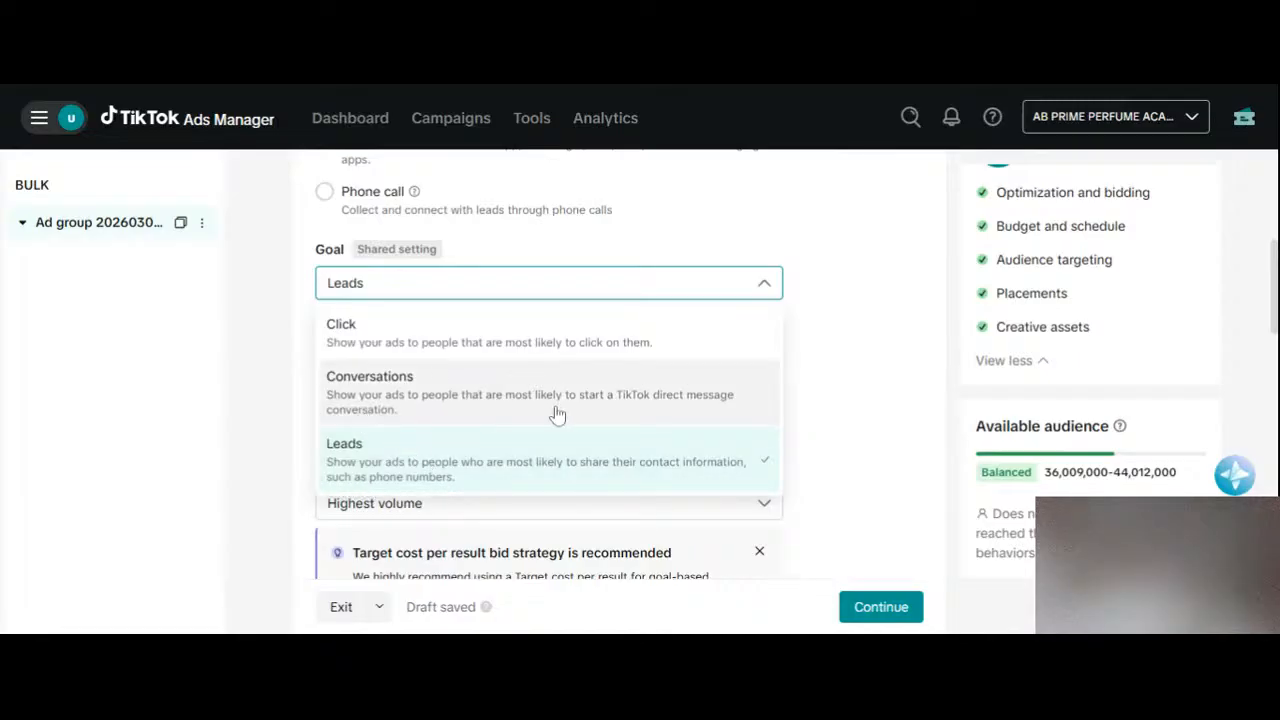
{"action": "left_click", "coordinate": [412, 452]}
Keep TikTok placement with comments, downloads and sharing allowed, then continue to ad setup.
{"action": "scroll", "coordinate": [440, 460], "scroll_direction": "down", "scroll_amount": 1}
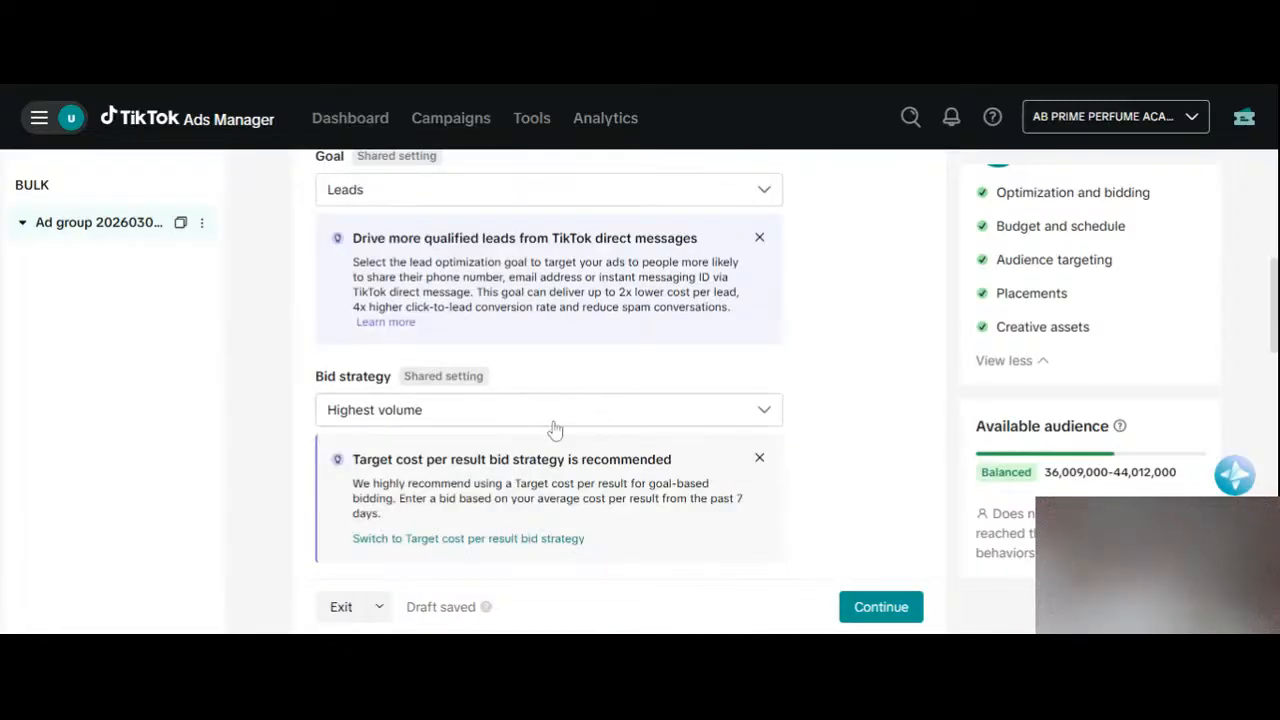
{"action": "scroll", "coordinate": [503, 457], "scroll_direction": "down", "scroll_amount": 1}
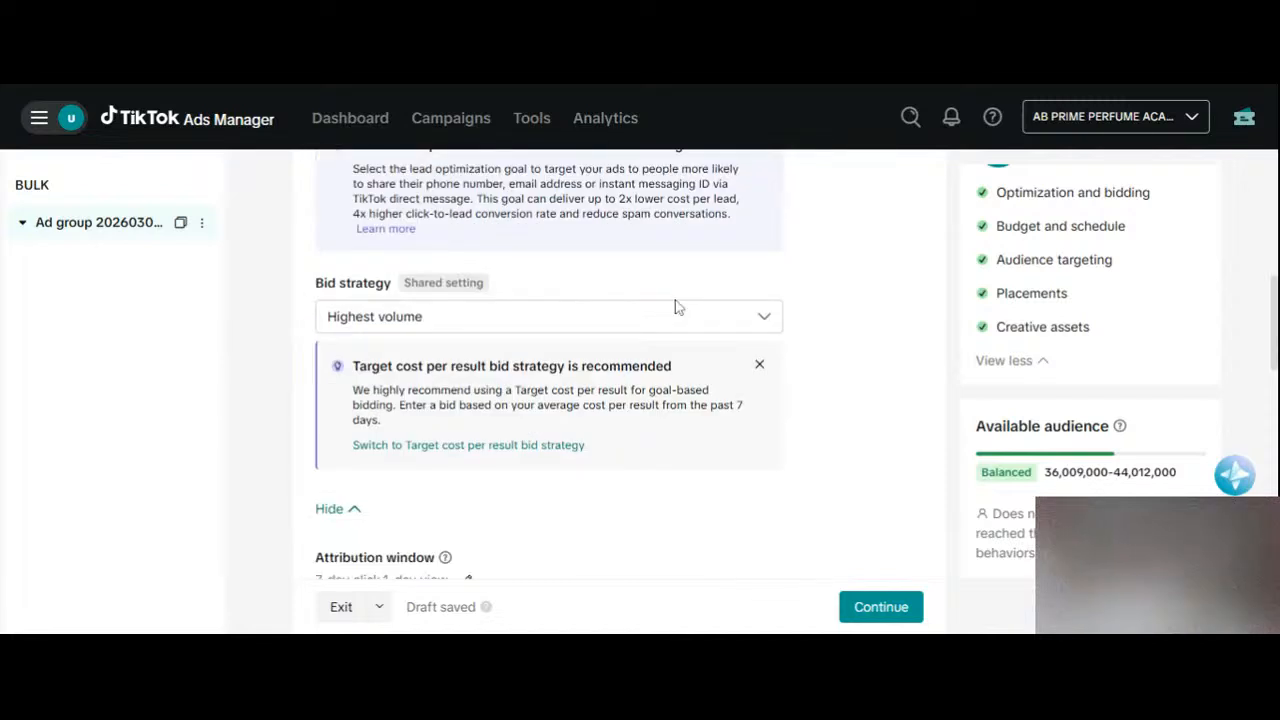
{"action": "scroll", "coordinate": [826, 366], "scroll_direction": "down", "scroll_amount": 8}
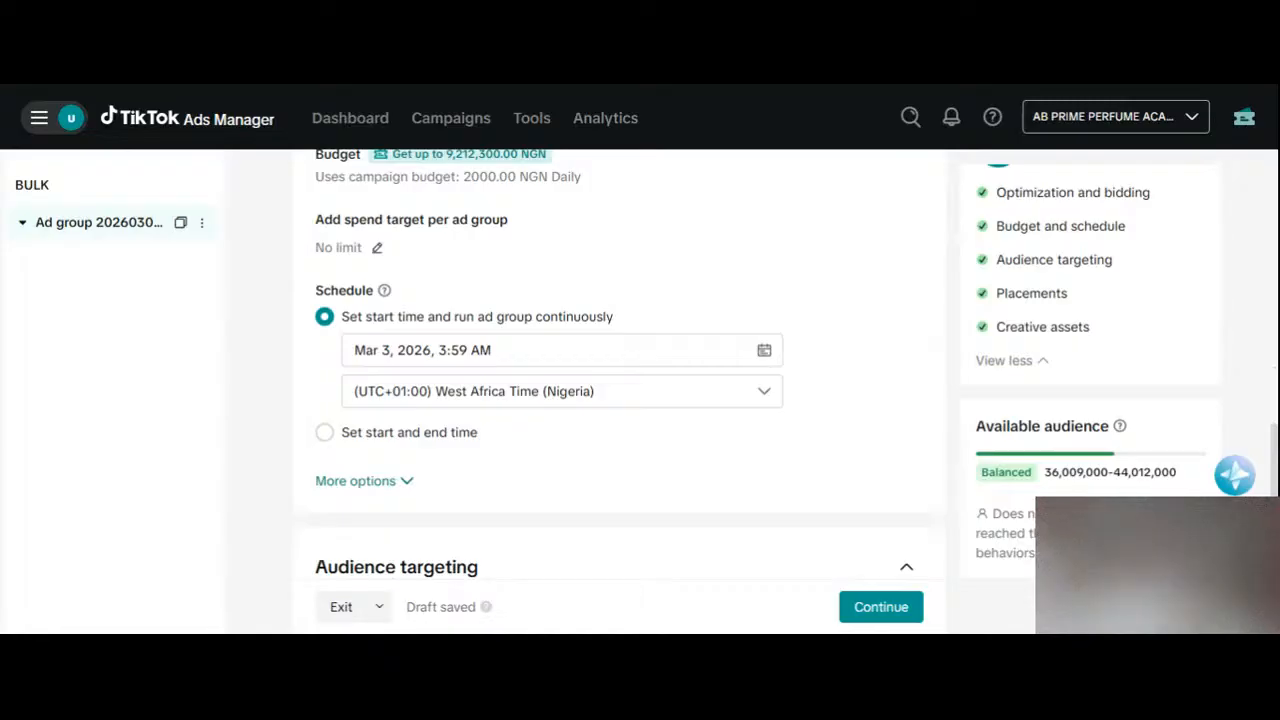
{"action": "scroll", "coordinate": [791, 417], "scroll_direction": "down", "scroll_amount": 3}
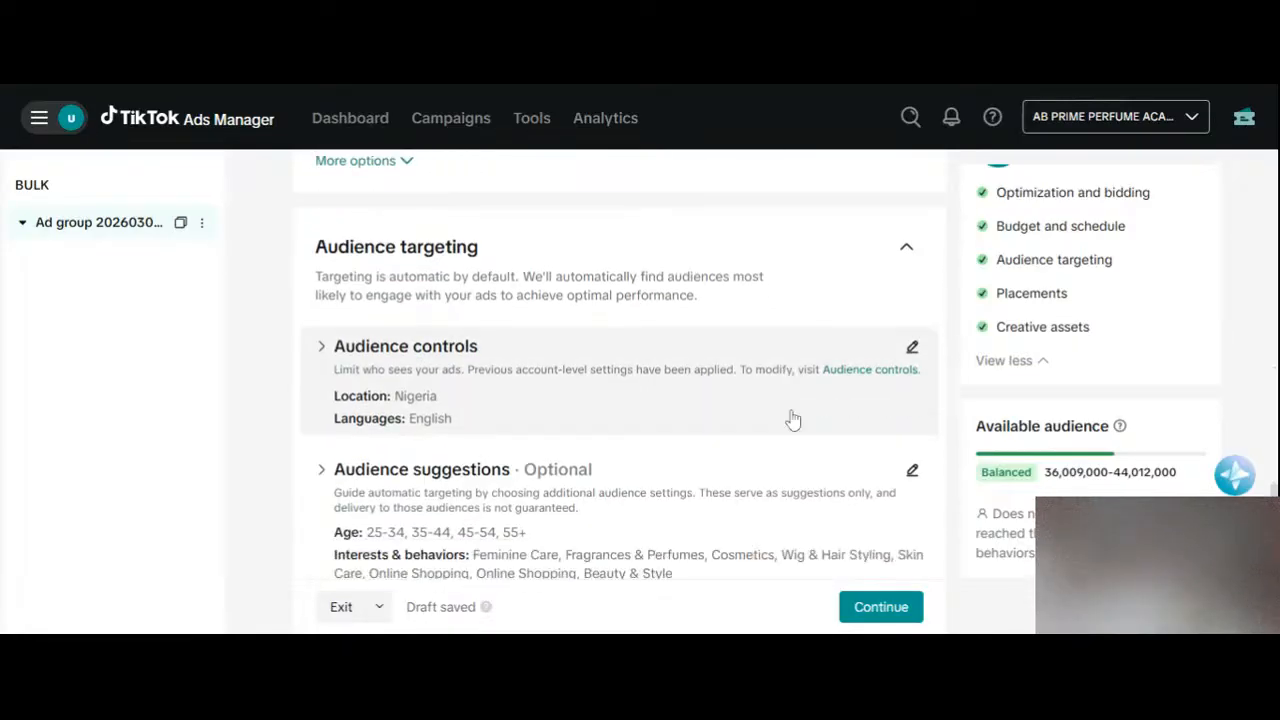
{"action": "scroll", "coordinate": [793, 419], "scroll_direction": "down", "scroll_amount": 1}
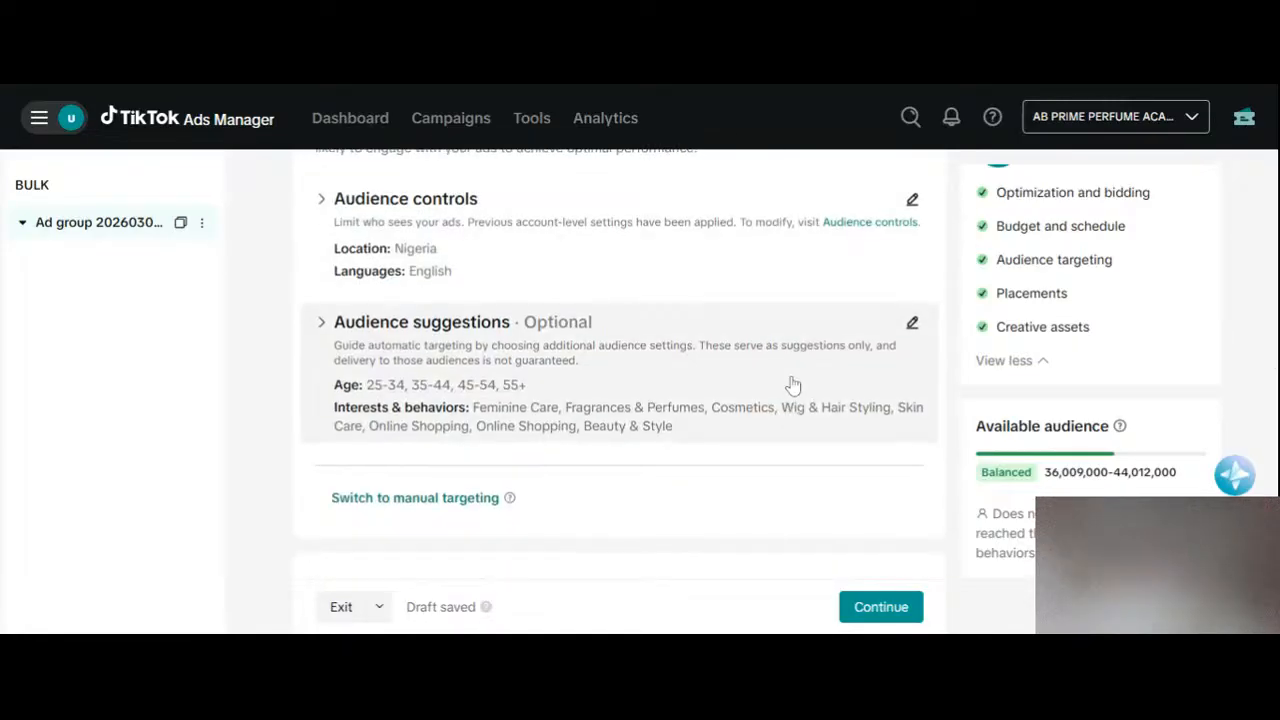
{"action": "scroll", "coordinate": [786, 400], "scroll_direction": "down", "scroll_amount": 1}
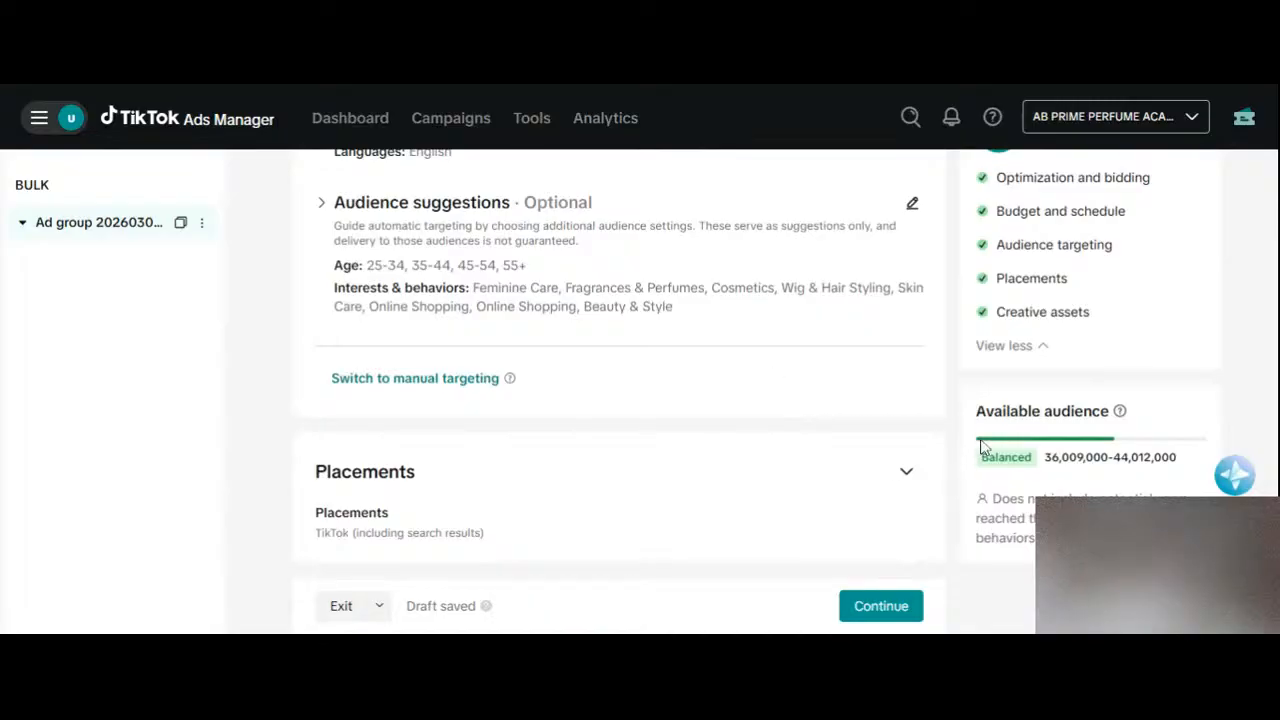
{"action": "left_click", "coordinate": [463, 531]}
{"action": "scroll", "coordinate": [540, 457], "scroll_direction": "down", "scroll_amount": 2}
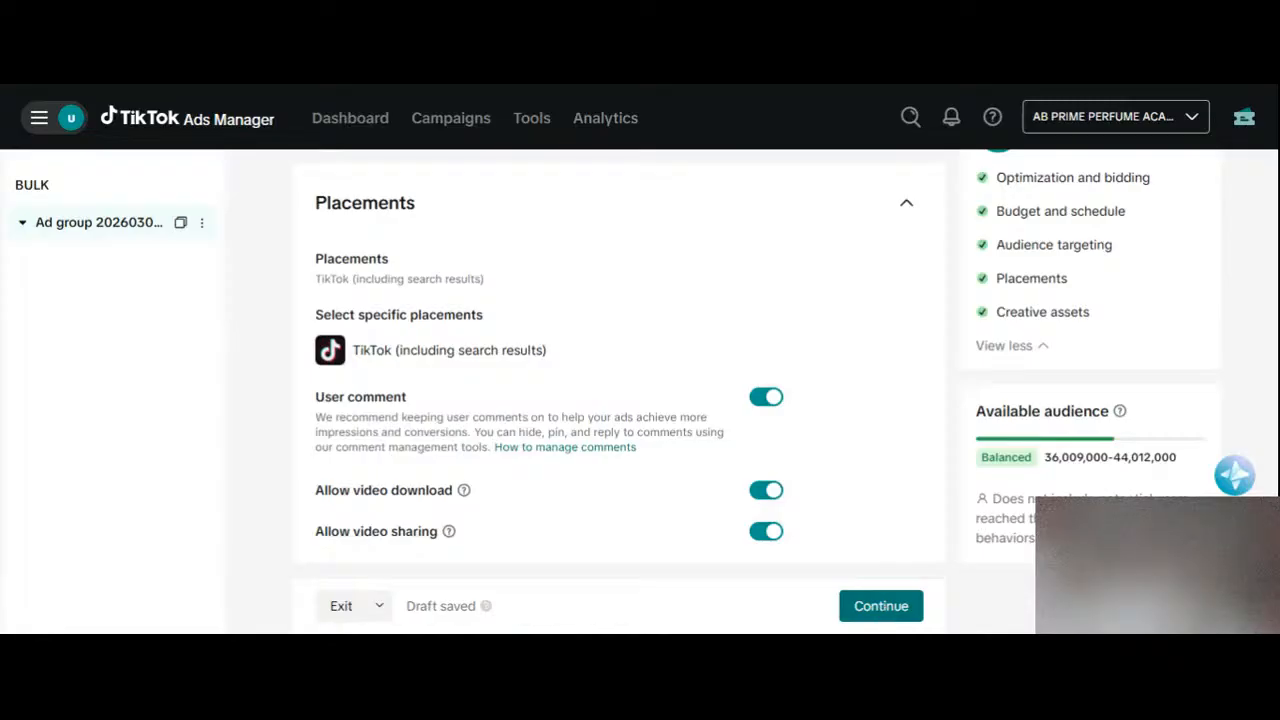
{"action": "left_click", "coordinate": [881, 606]}
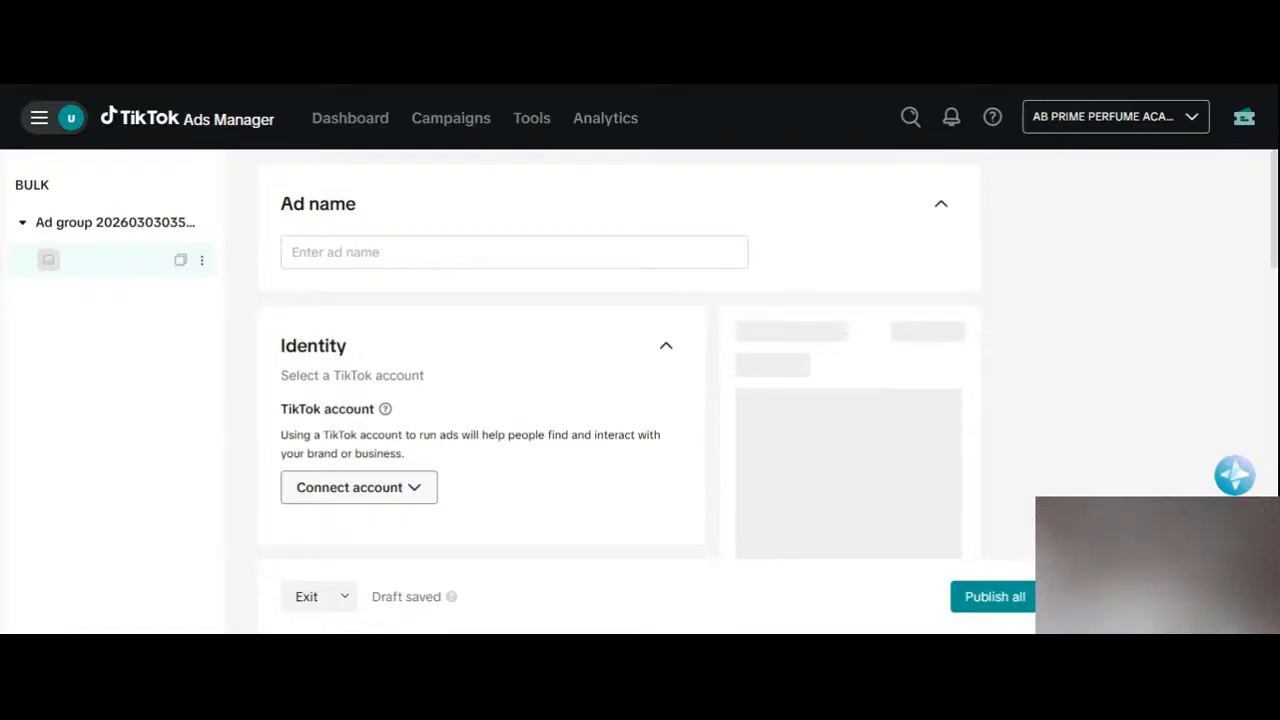
Enter 'bilky' as the ad name and collapse the Ad name section.
{"action": "left_click", "coordinate": [514, 252]}
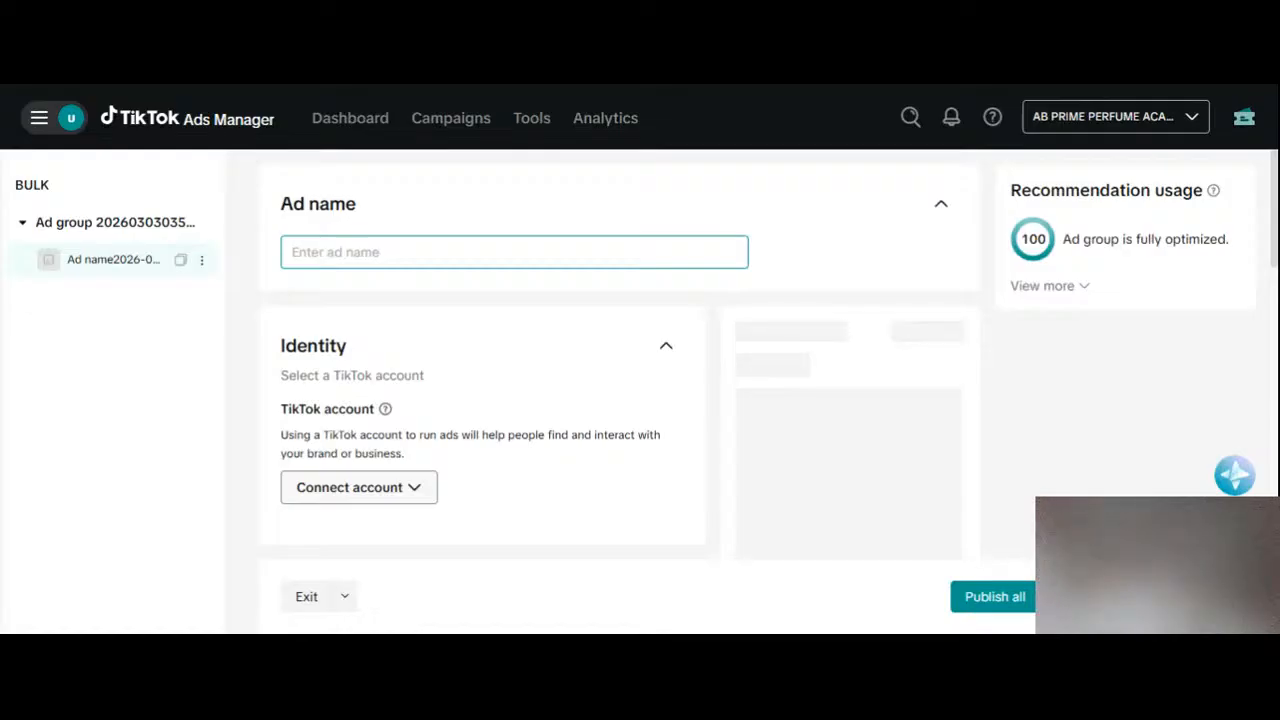
{"action": "type", "text": "bilky"}
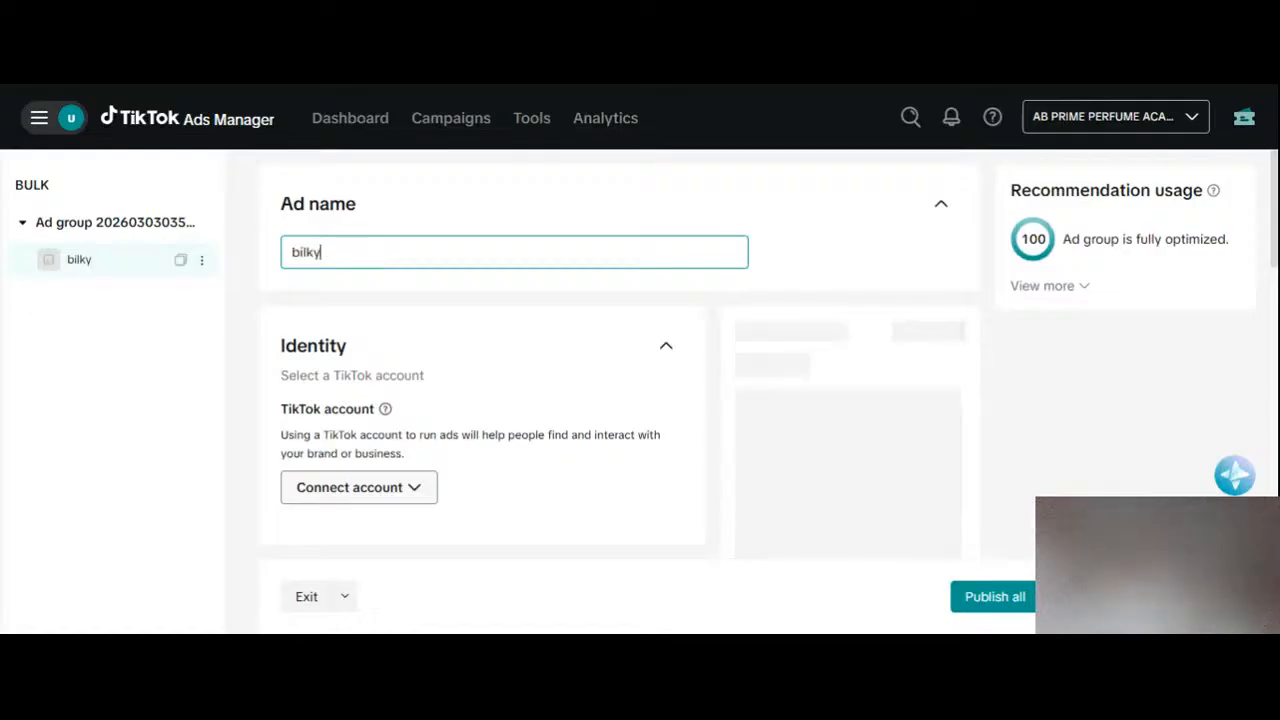
{"action": "left_click", "coordinate": [564, 223]}
{"action": "scroll", "coordinate": [508, 385], "scroll_direction": "down", "scroll_amount": 2}
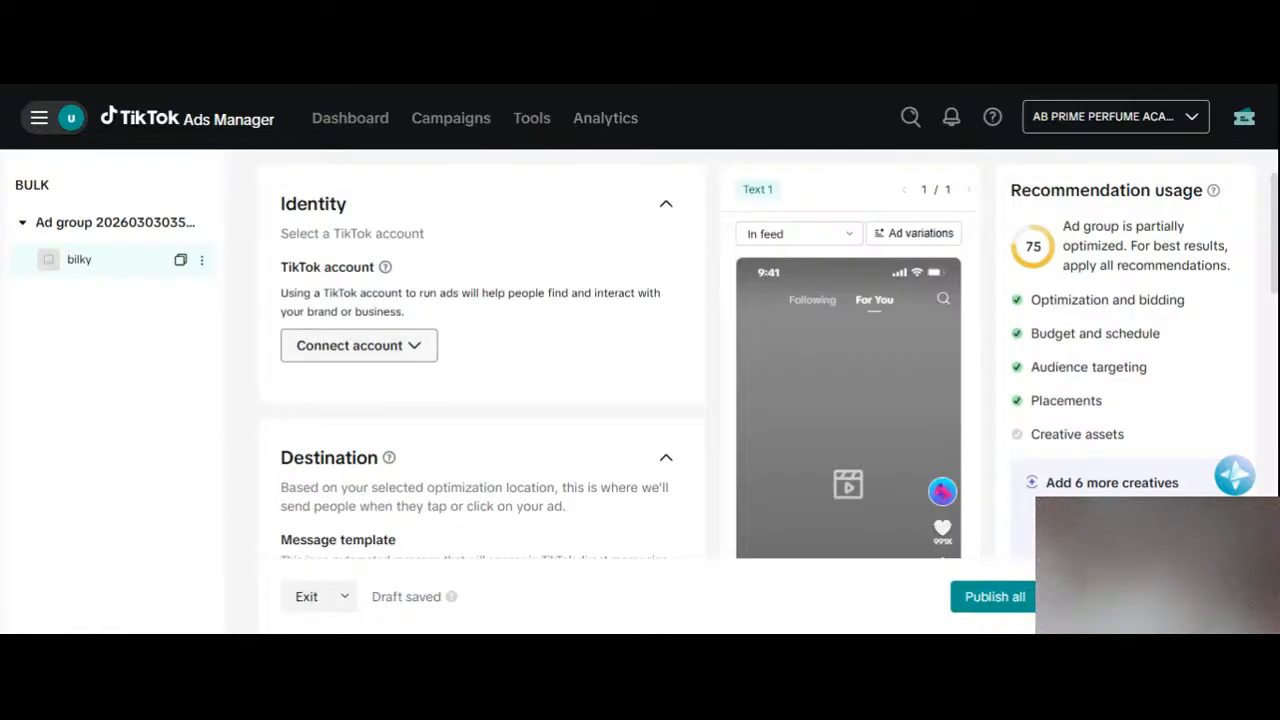
Choose Connect account > From TikTok, retrying until the email verification prompt appears.
{"action": "left_click", "coordinate": [397, 357]}
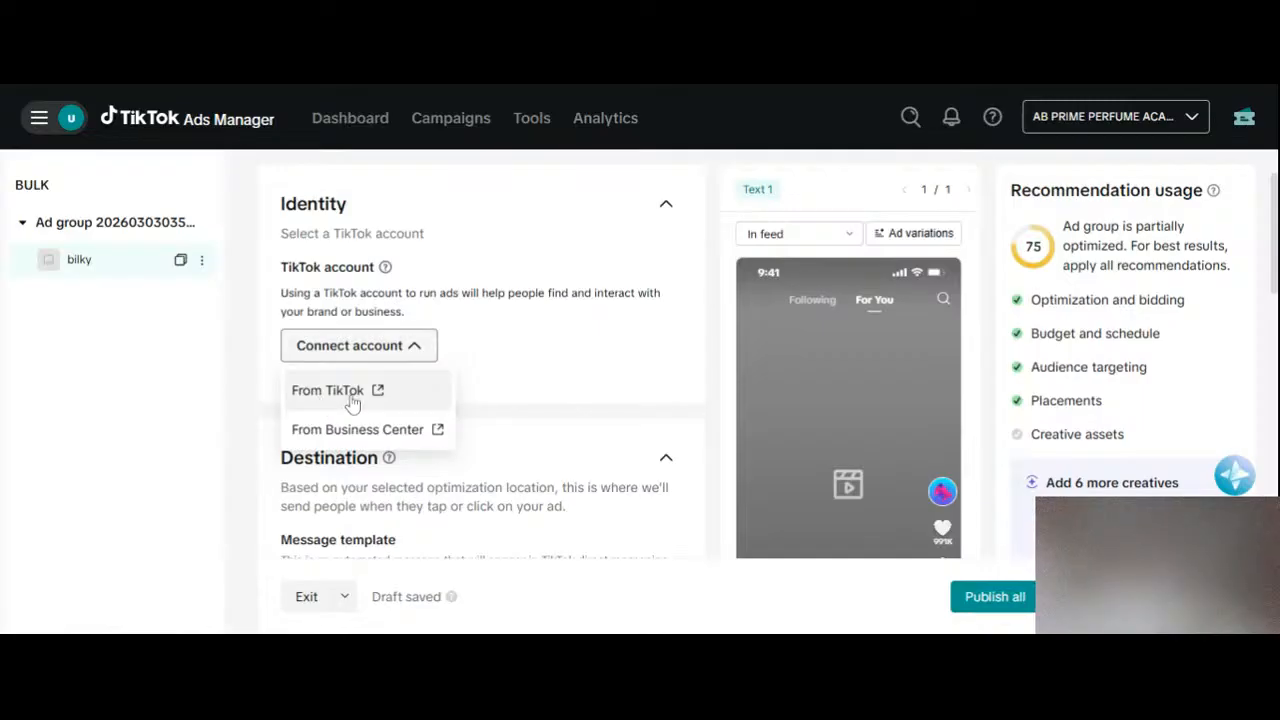
{"action": "left_click", "coordinate": [386, 400]}
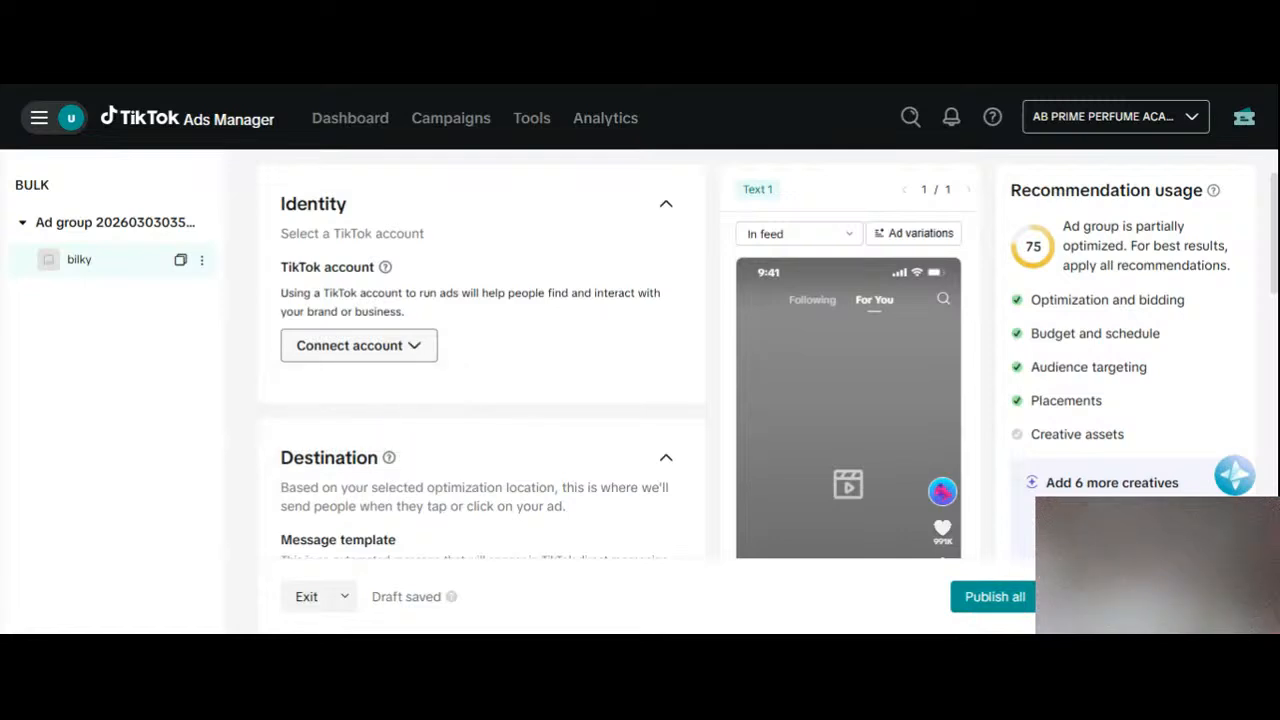
{"action": "left_click", "coordinate": [403, 343]}
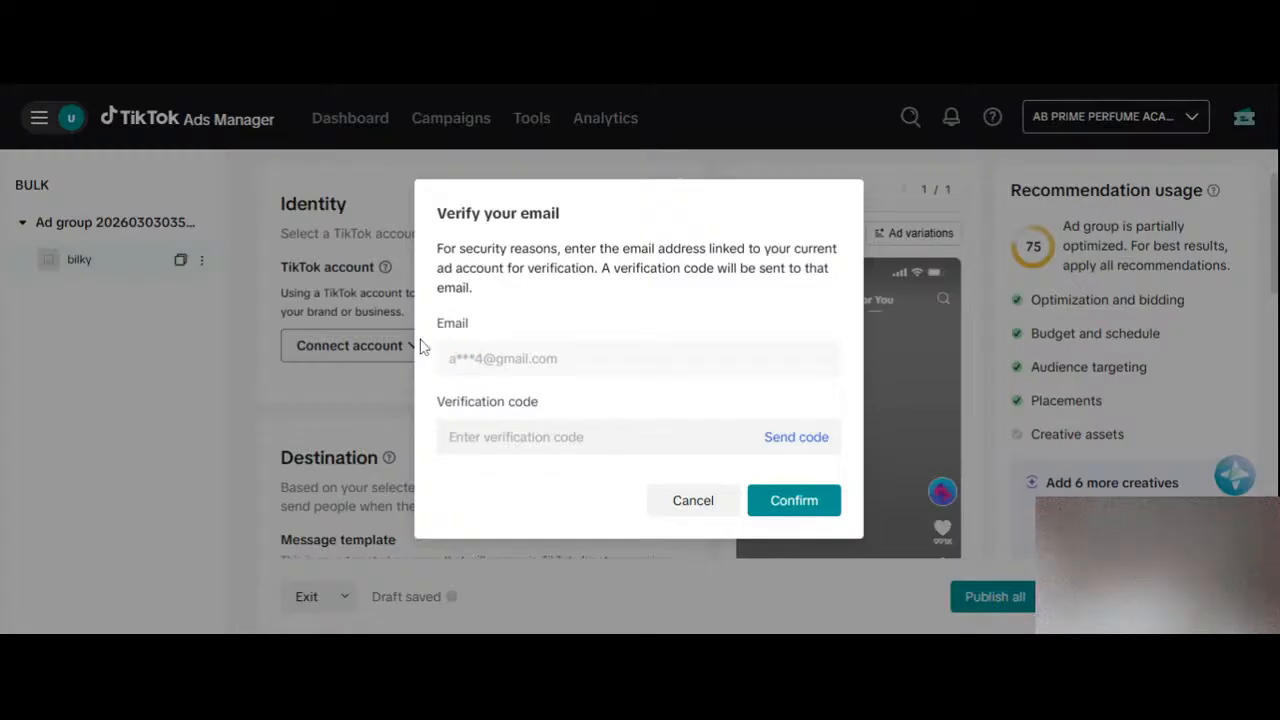
Request and submit the emailed verification code to verify the account email.
{"action": "left_click", "coordinate": [793, 438]}
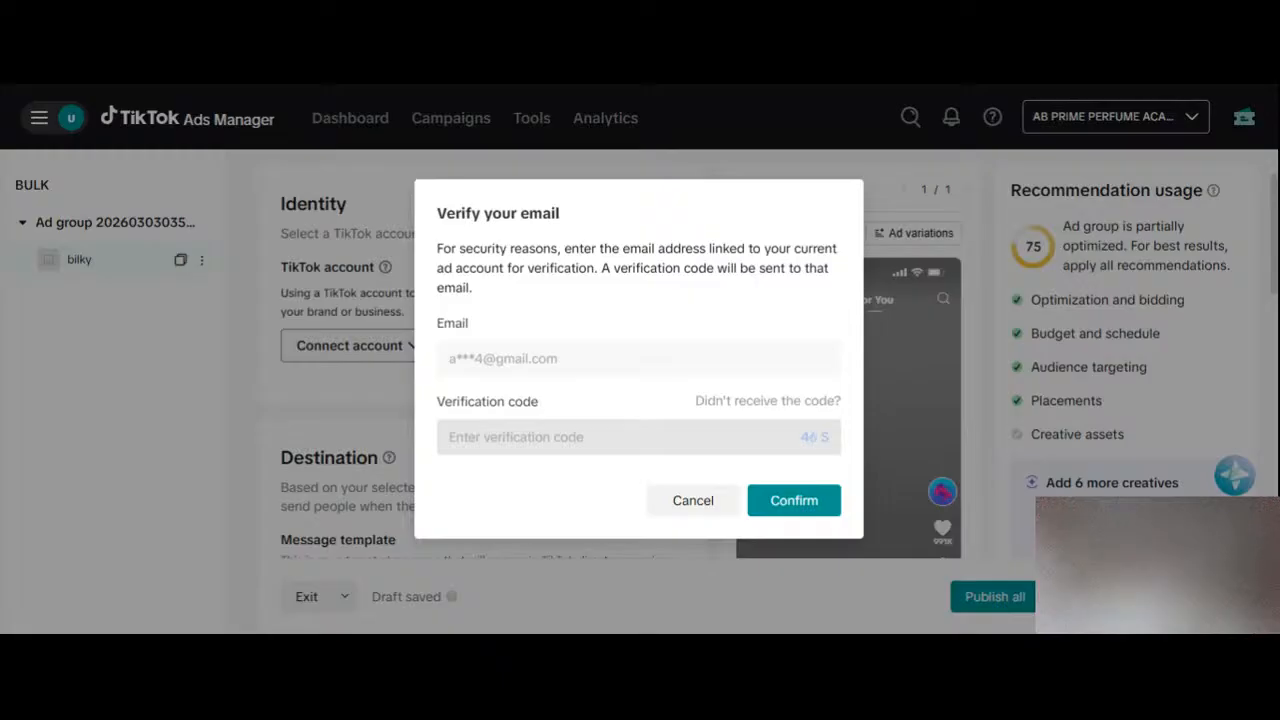
{"action": "left_click", "coordinate": [600, 437]}
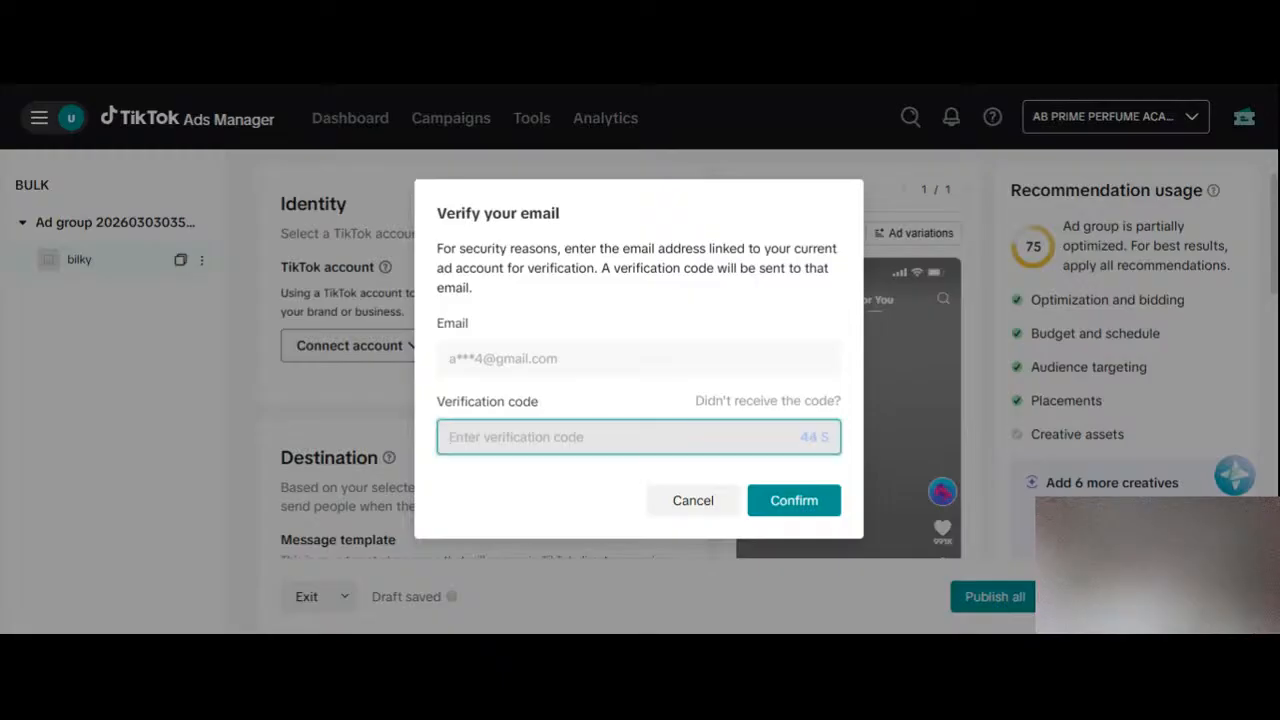
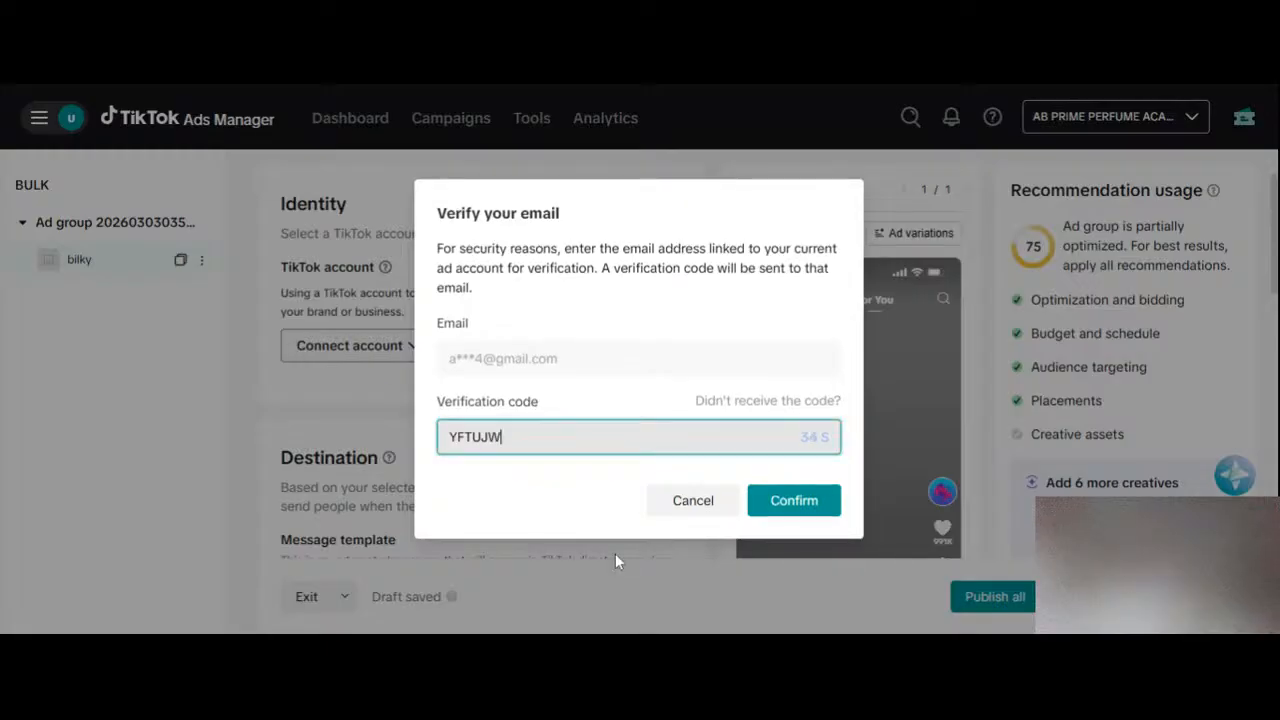
{"action": "left_click", "coordinate": [795, 502]}
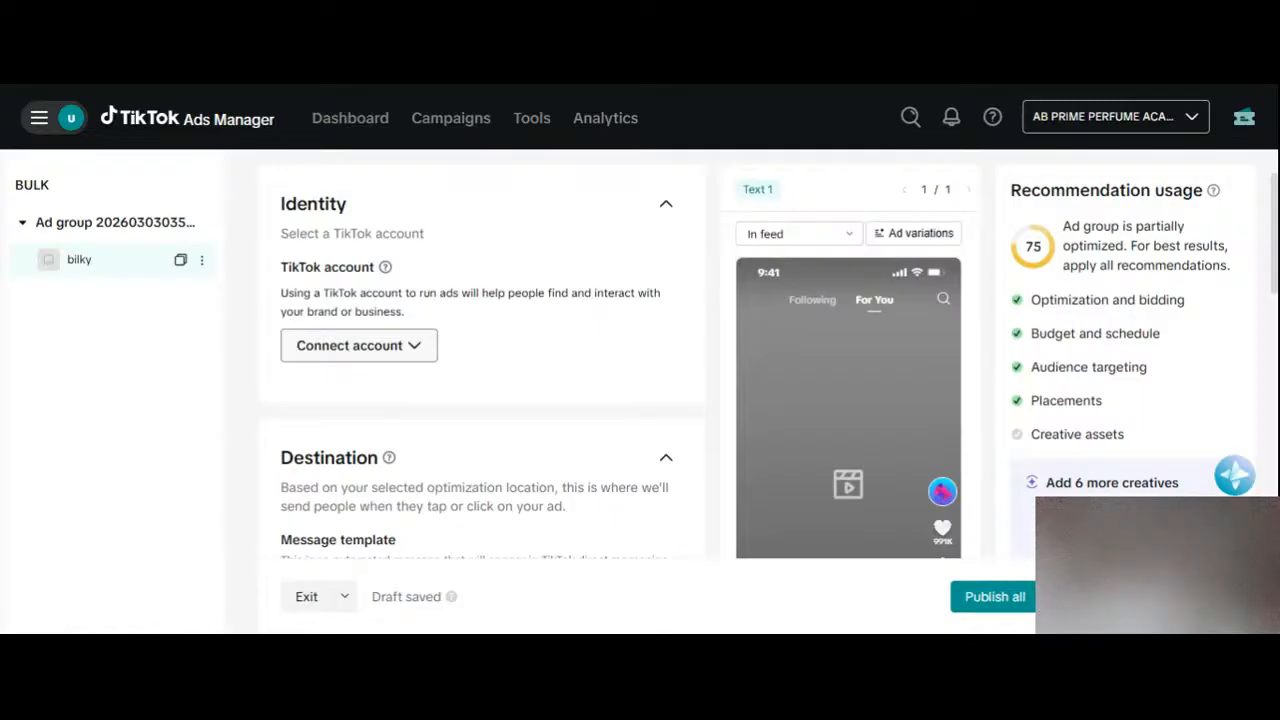
Retry connecting an account From TikTok, reaching the TikTok For Business access request.
{"action": "left_click", "coordinate": [39, 117]}
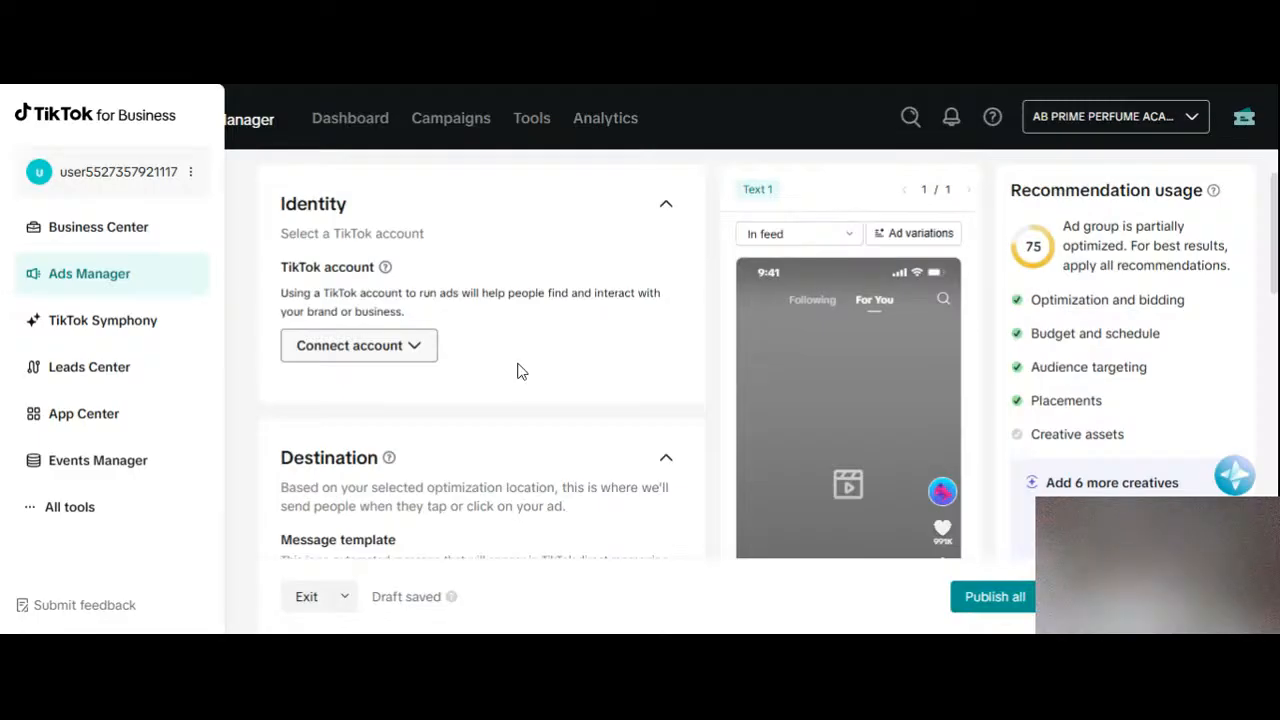
{"action": "left_click", "coordinate": [391, 350]}
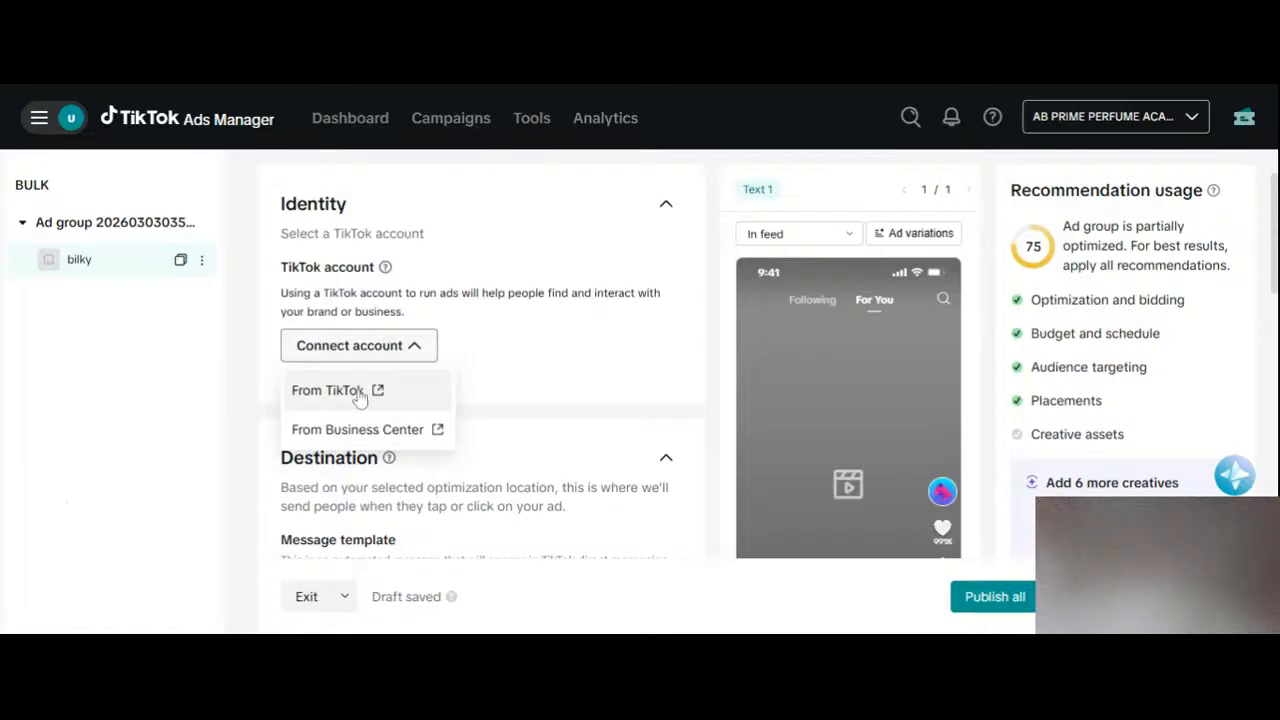
{"action": "left_click", "coordinate": [360, 392]}
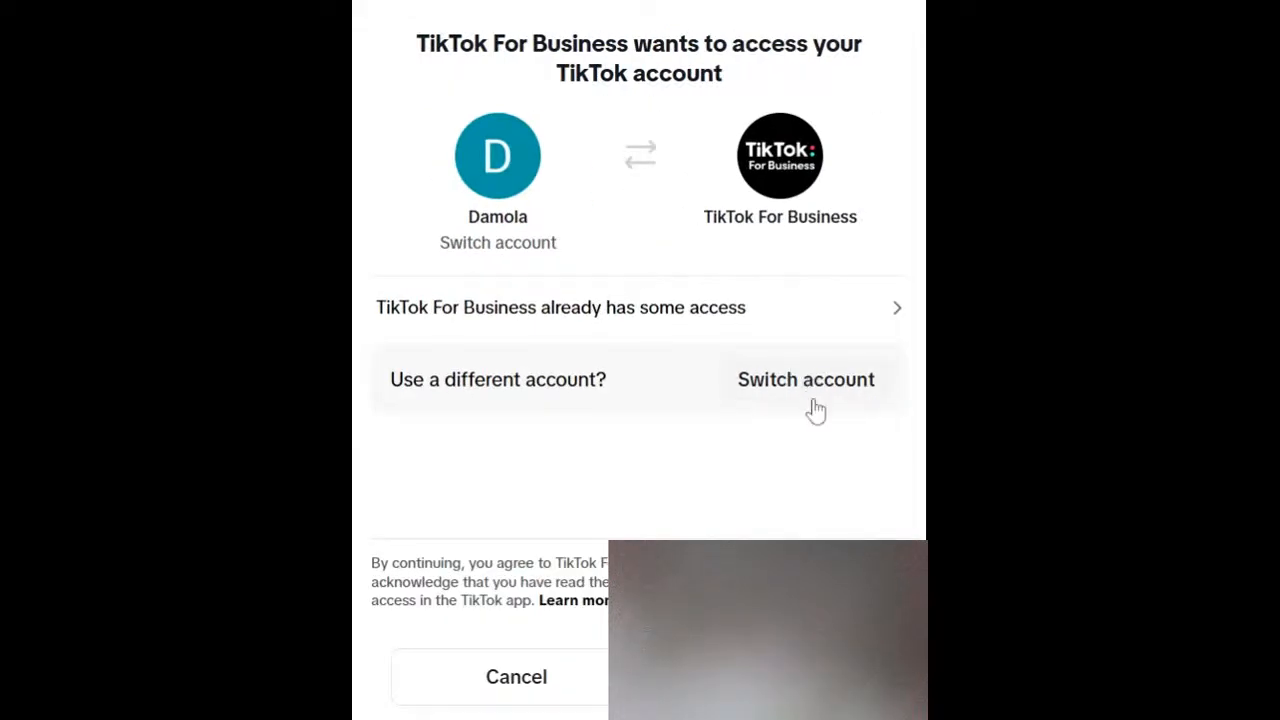
Switch to a different TikTok account, opening the login page with QR code sign-in.
{"action": "left_click", "coordinate": [791, 395]}
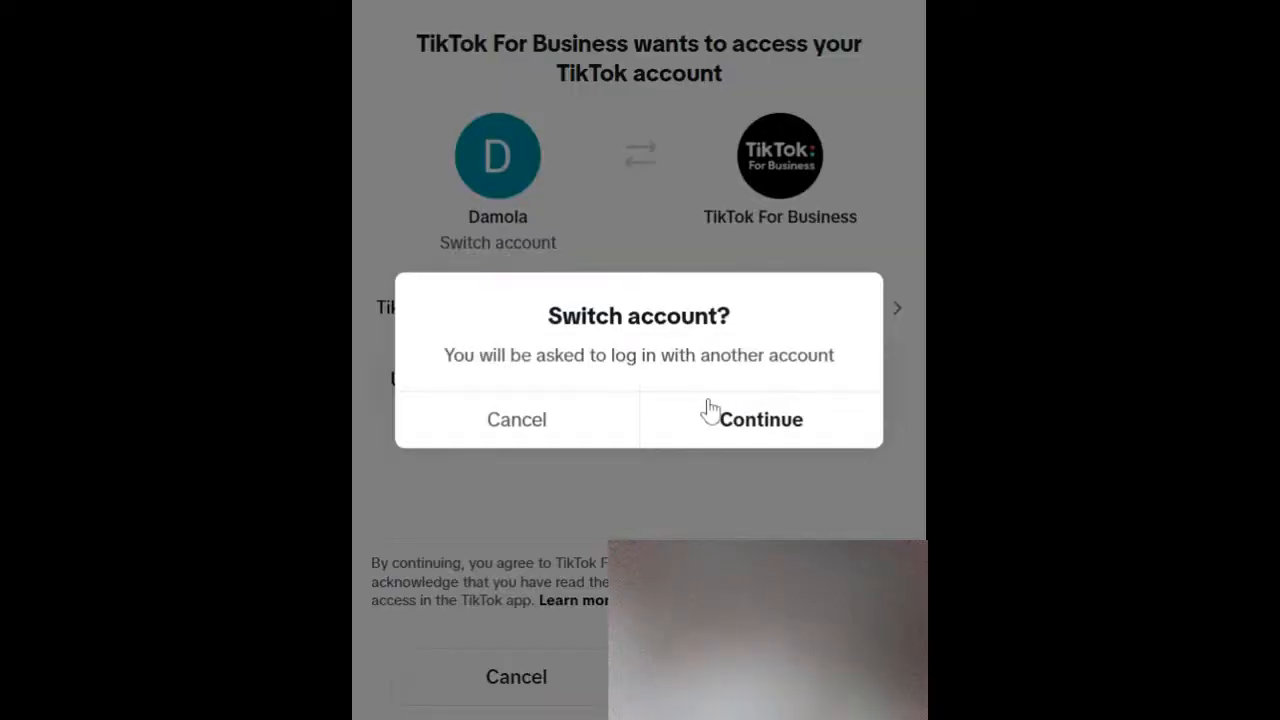
{"action": "left_click", "coordinate": [533, 408]}
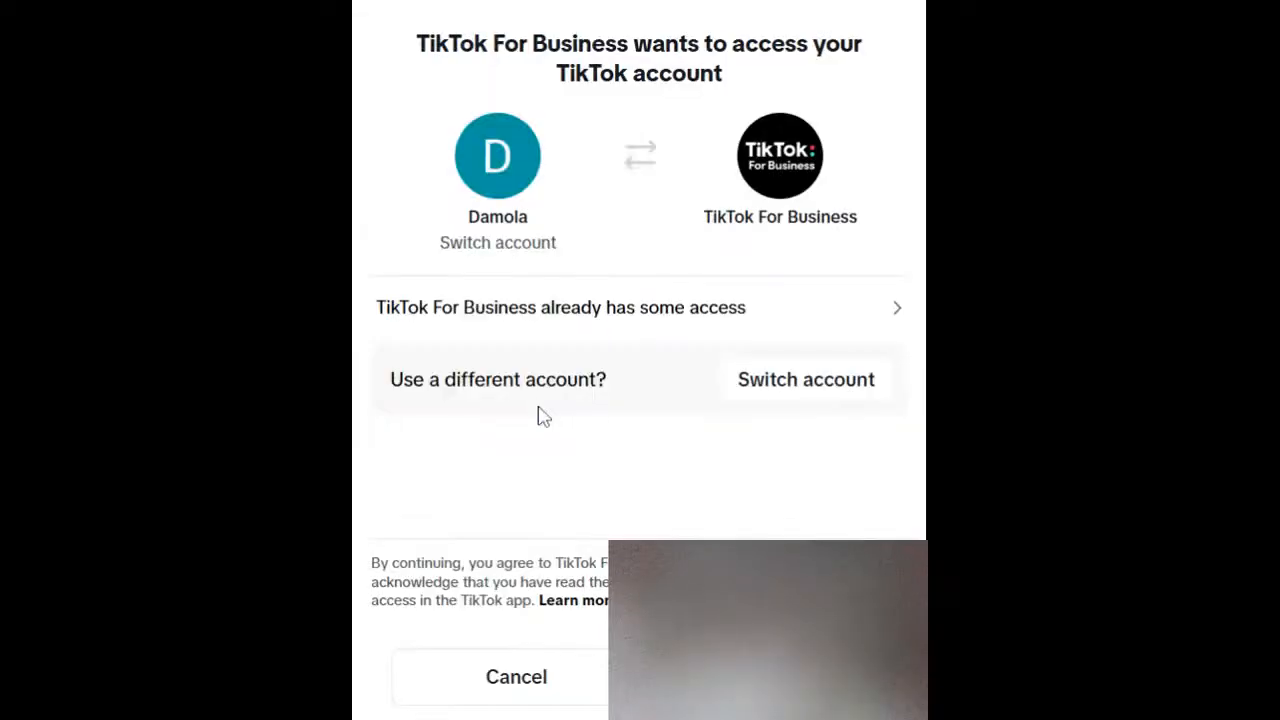
{"action": "left_click", "coordinate": [820, 381]}
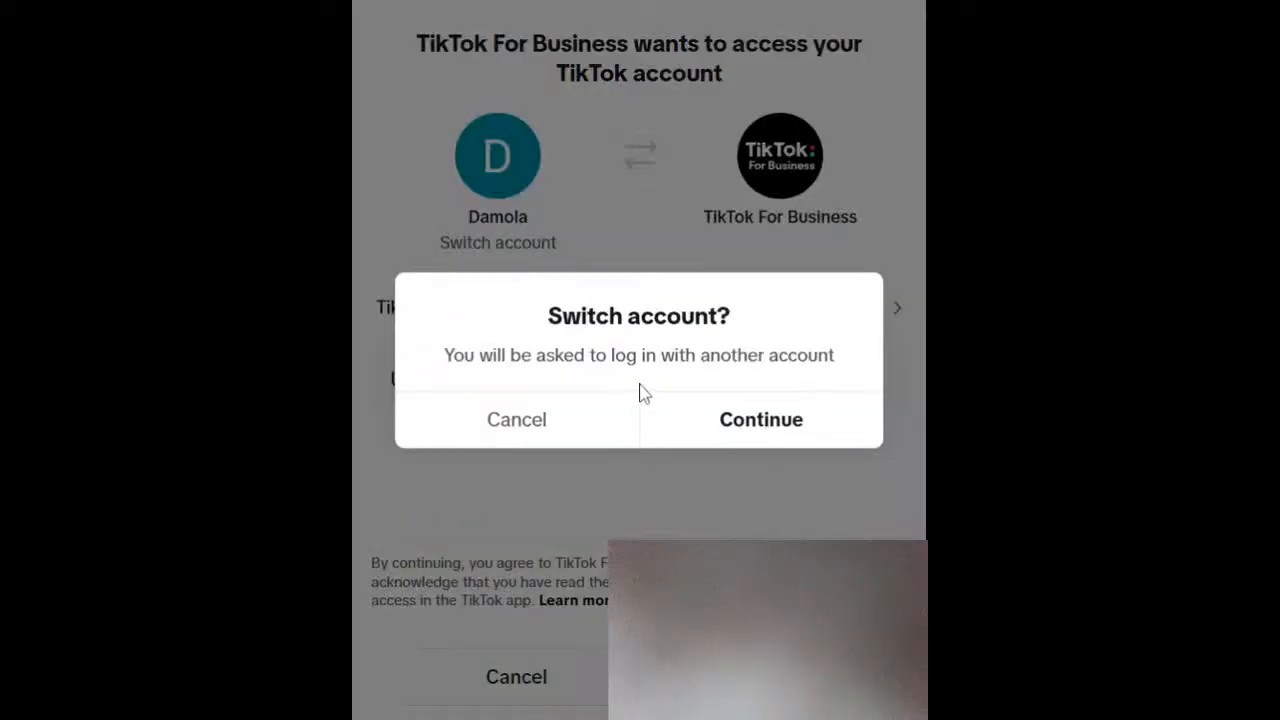
{"action": "left_click", "coordinate": [751, 424]}
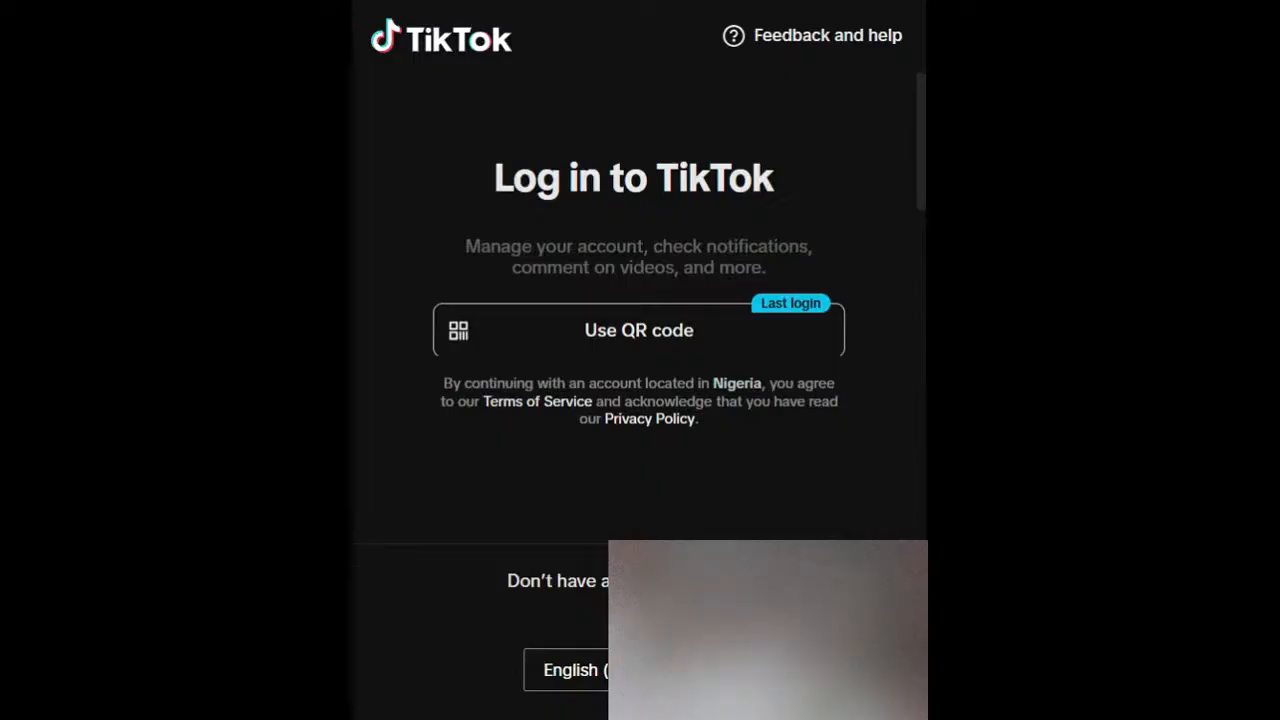
Switch the TikTok login to the QR code option so a scannable code appears.
{"action": "left_click", "coordinate": [638, 332]}
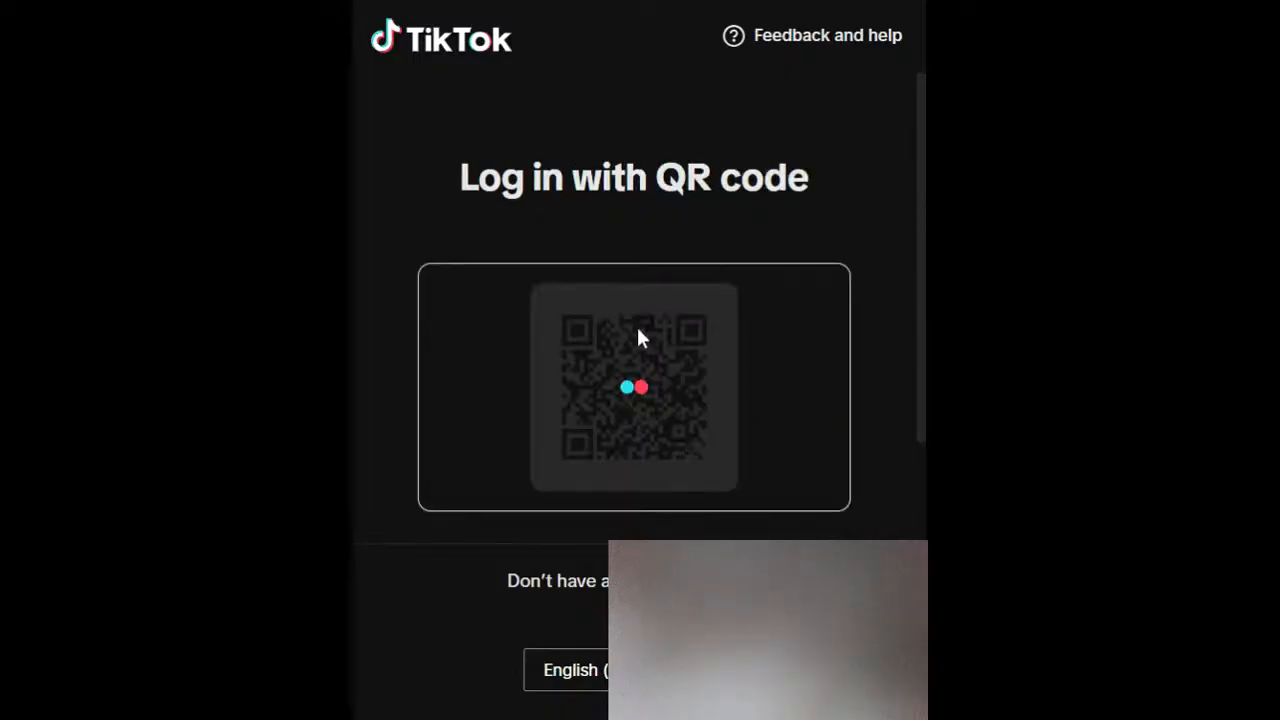